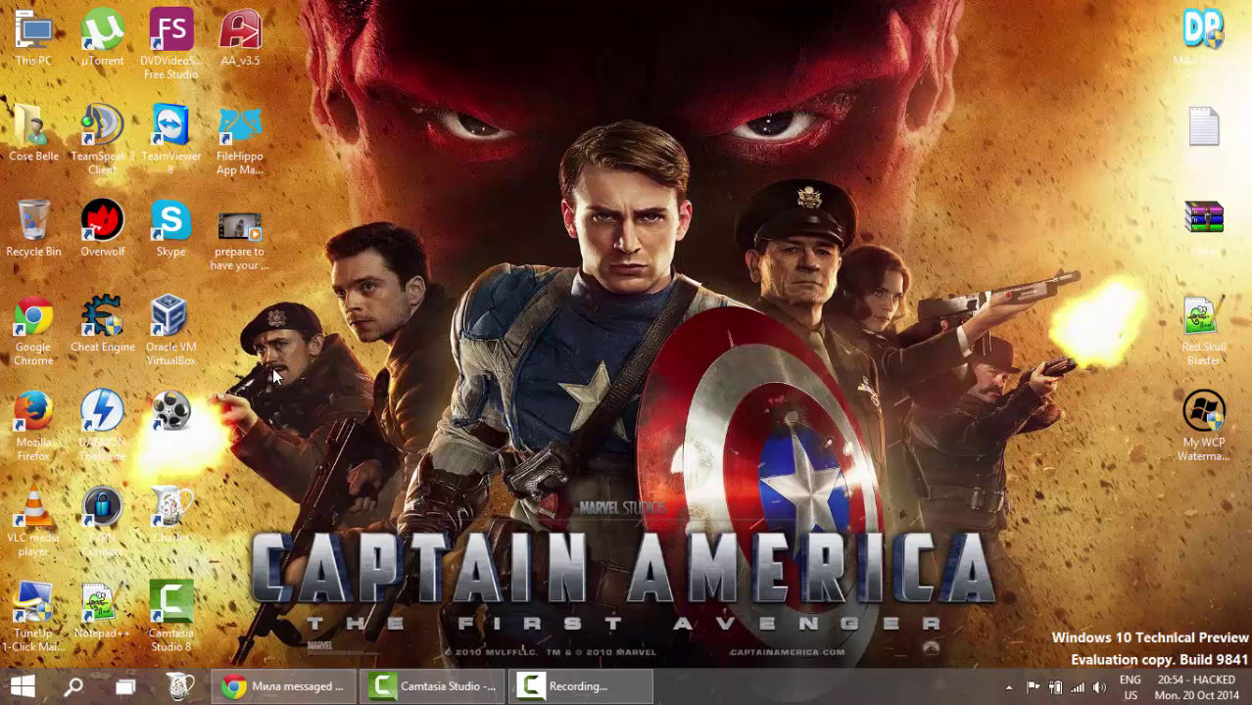
# Open the Start menu and resize the Despicable Me tile to Small.
pyautogui.click(39, 39)
pyautogui.click(21, 691)
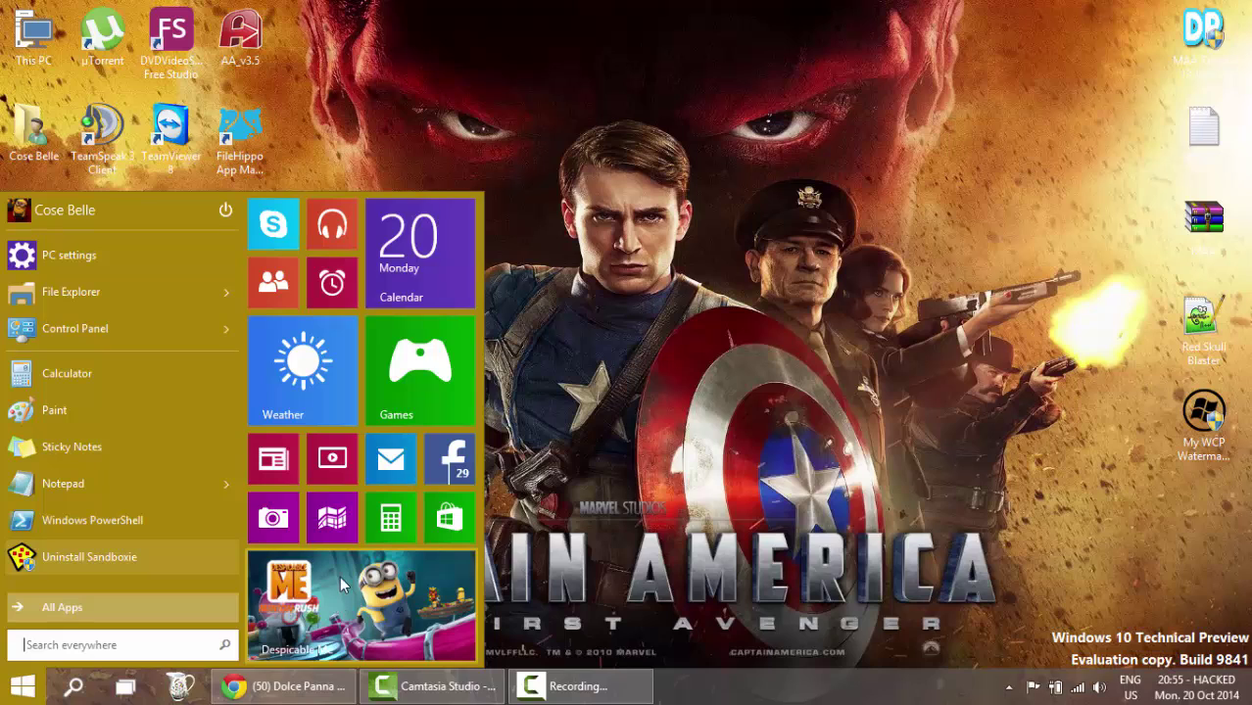
pyautogui.rightClick(389, 591)
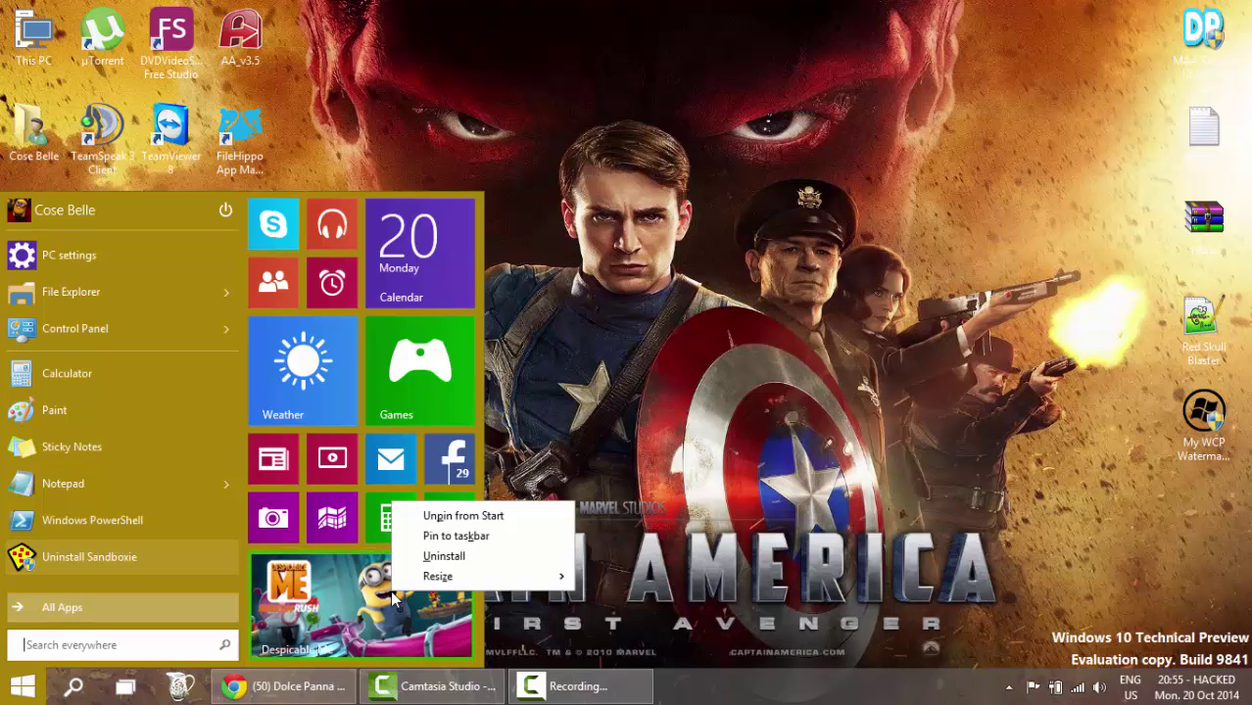
pyautogui.moveTo(554, 583)
pyautogui.click(605, 582)
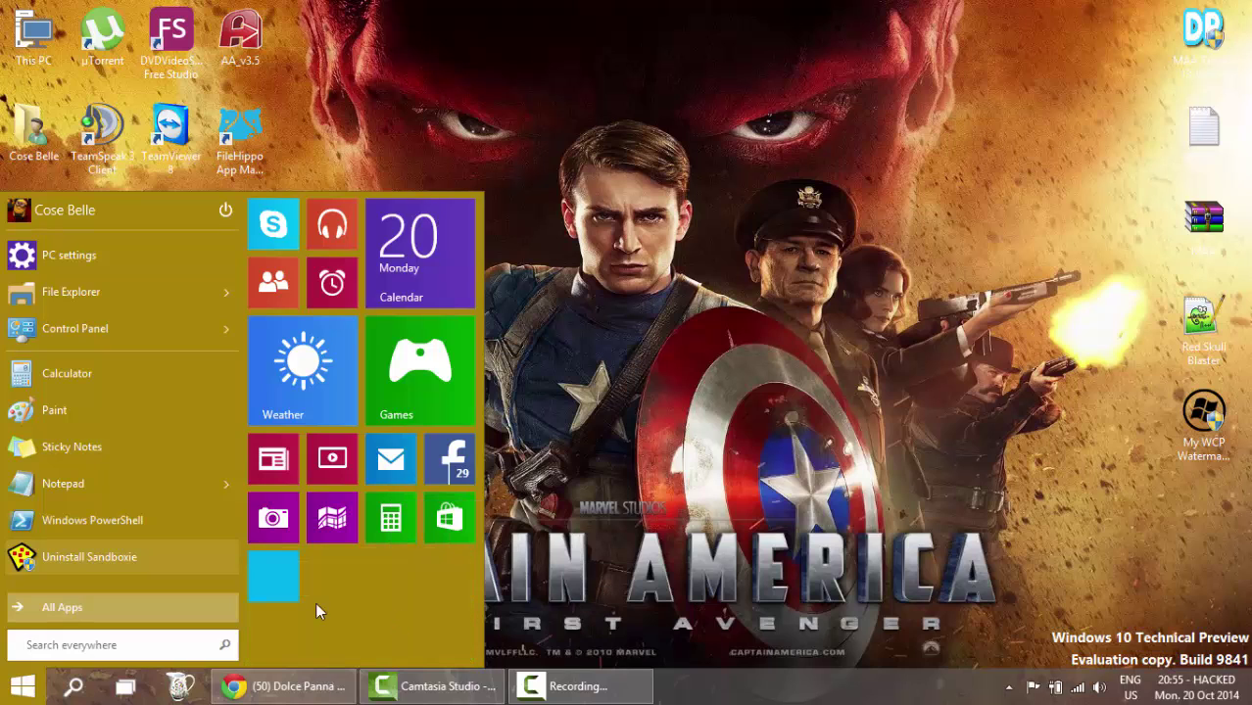
# Resize the Despicable Me tile in the Start menu to Large.
pyautogui.rightClick(290, 586)
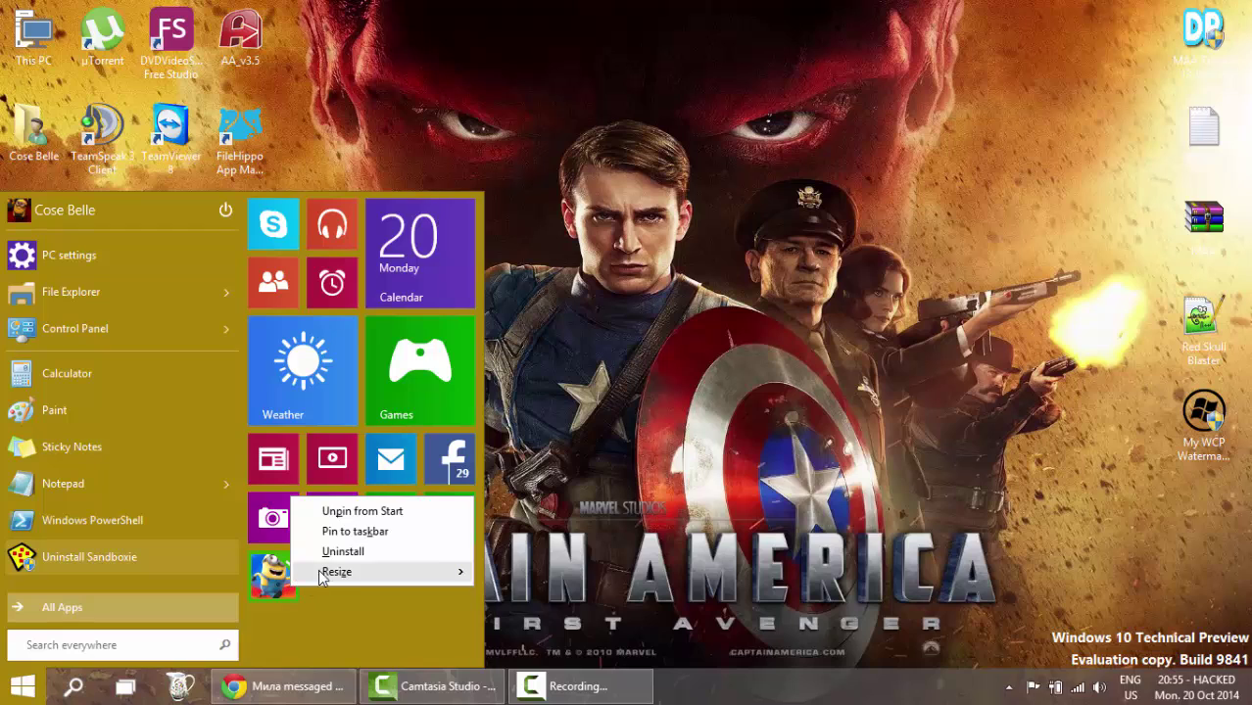
pyautogui.moveTo(422, 572)
pyautogui.click(517, 637)
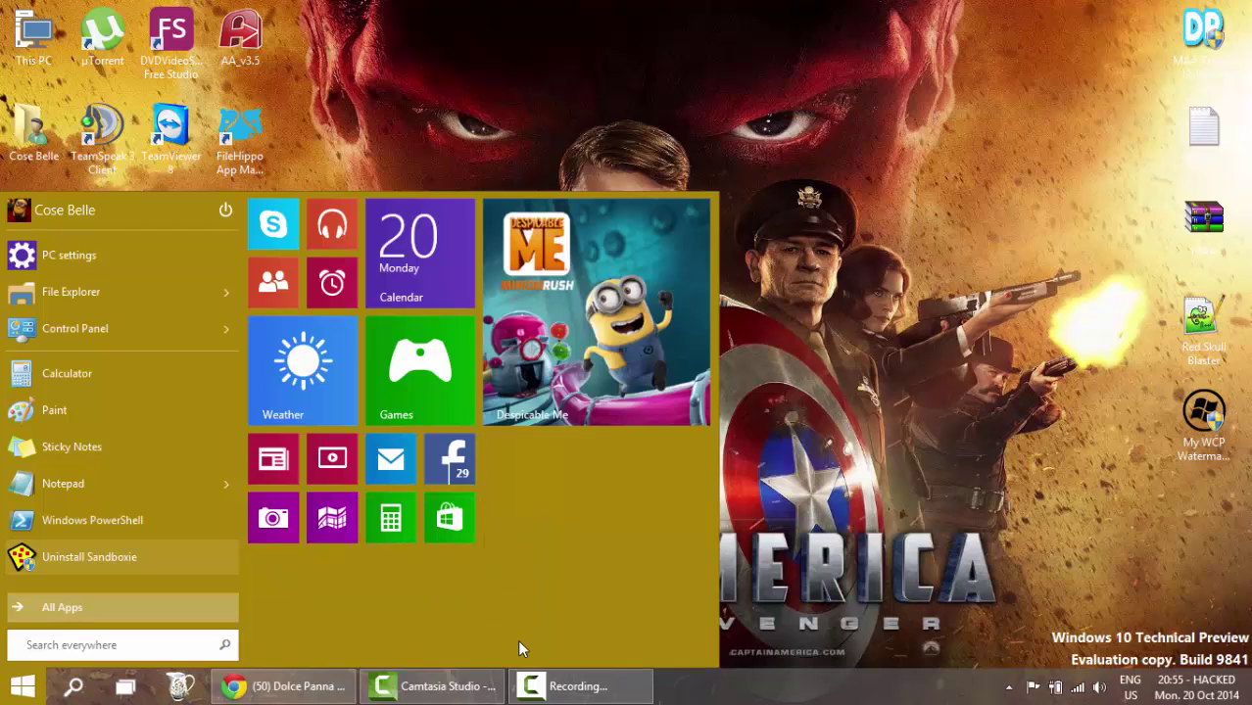
# Resize the Despicable Me tile in the Start menu to Medium.
pyautogui.rightClick(608, 332)
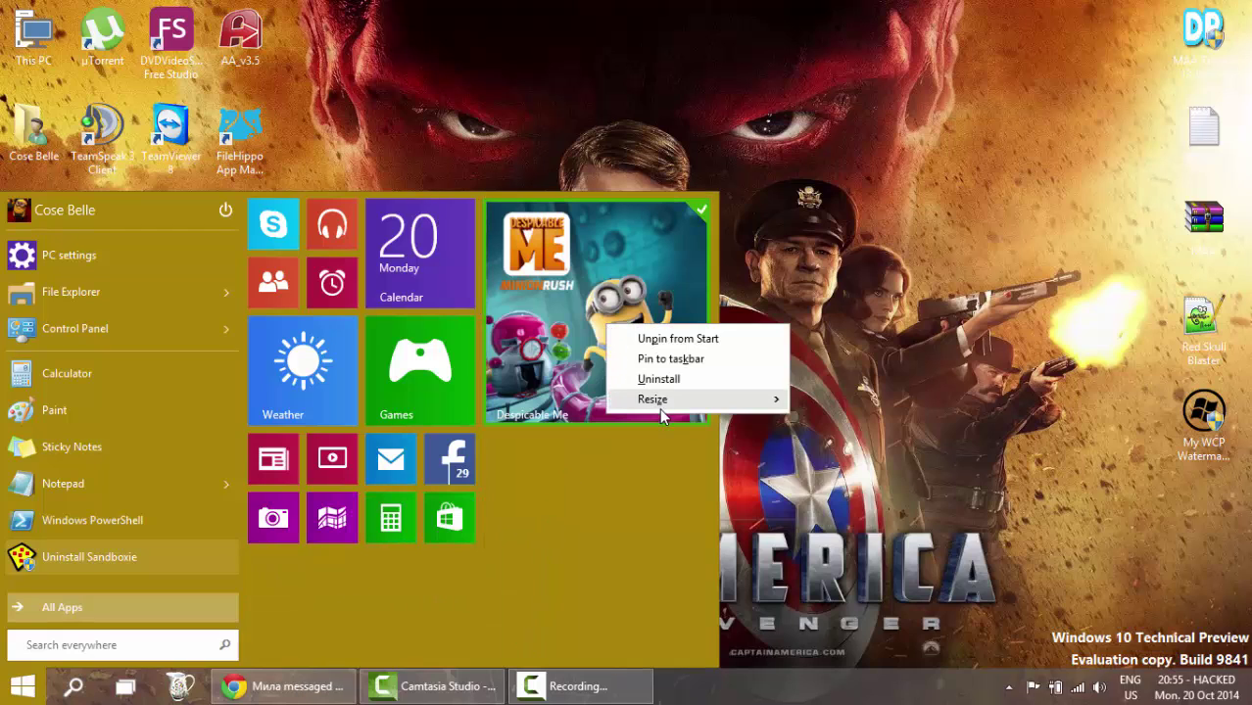
pyautogui.moveTo(774, 399)
pyautogui.click(810, 428)
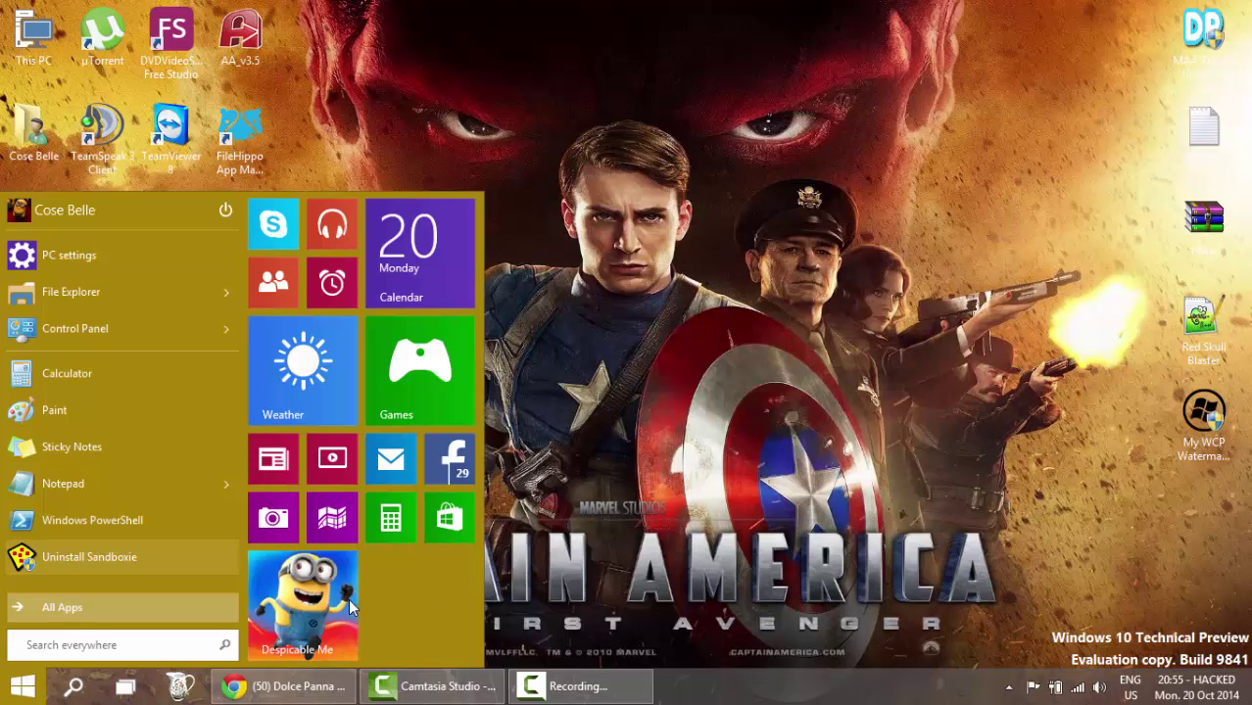
# Rearrange the Start menu tiles so Despicable Me sits beside Games and the Store tile precedes Calculator.
pyautogui.moveTo(303, 597); pyautogui.dragTo(410, 469)
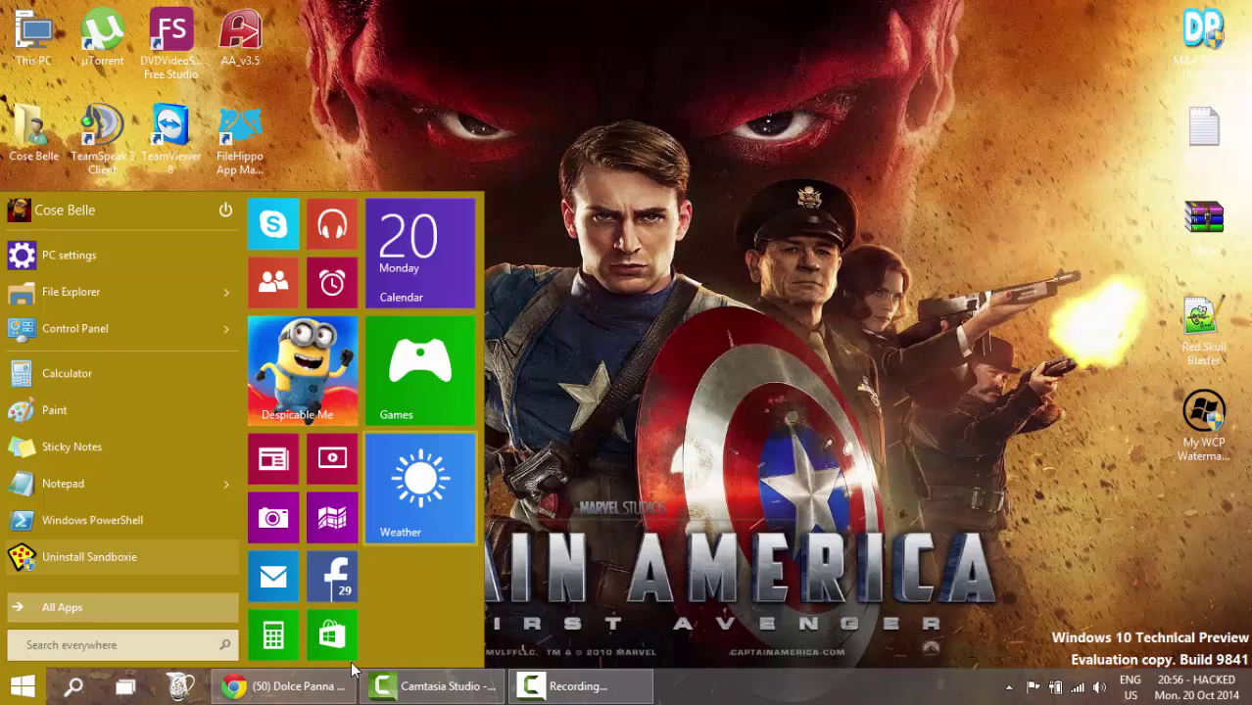
pyautogui.moveTo(333, 637); pyautogui.dragTo(396, 555)
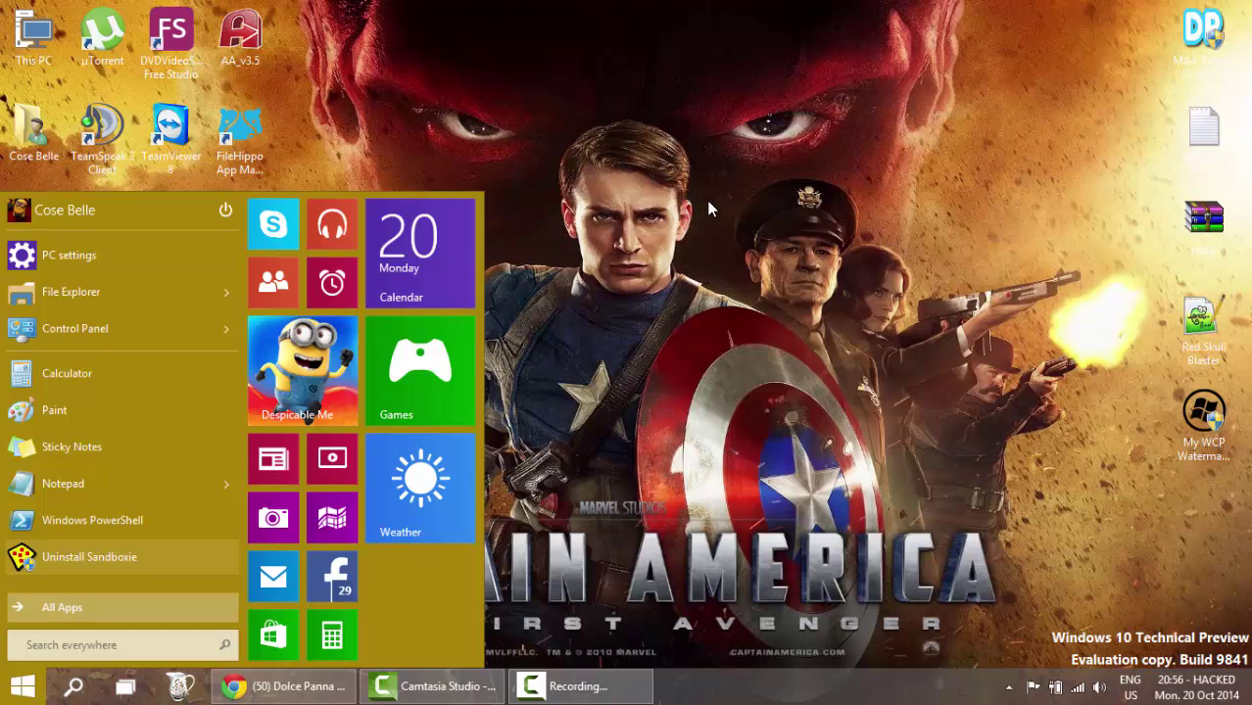
pyautogui.click(708, 244)
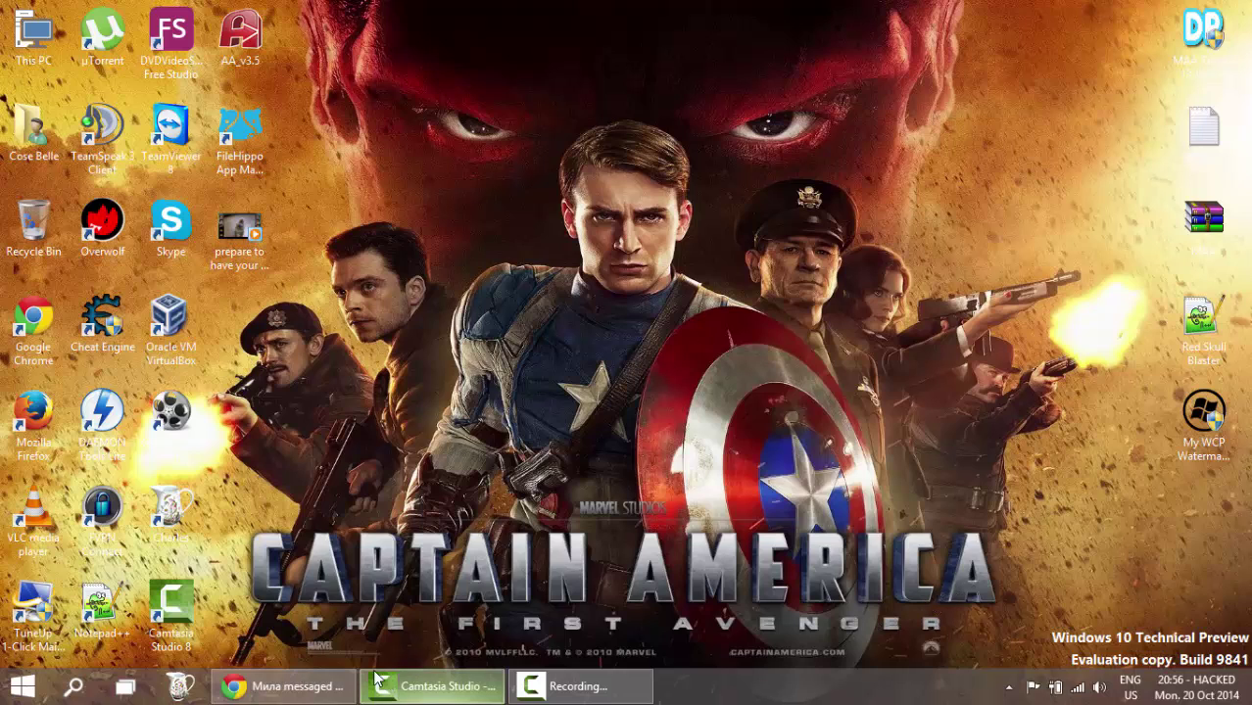
pyautogui.click(24, 689)
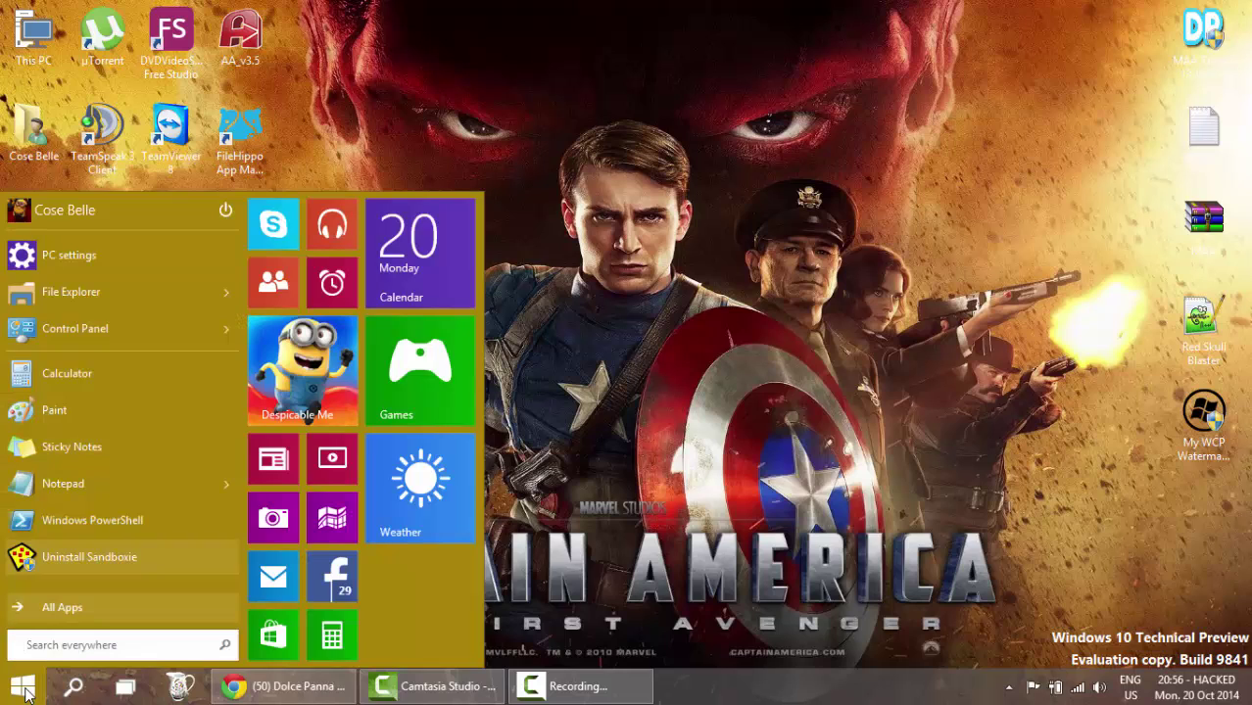
pyautogui.write('cmd')
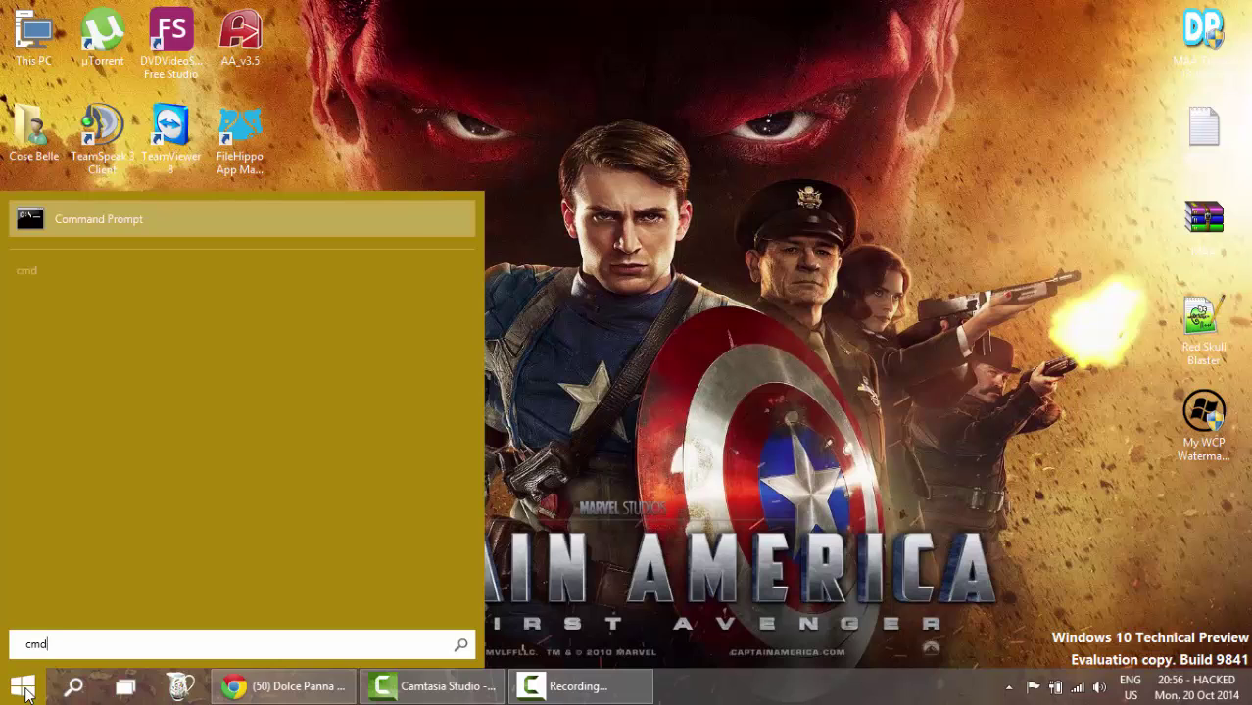
pyautogui.rightClick(82, 223)
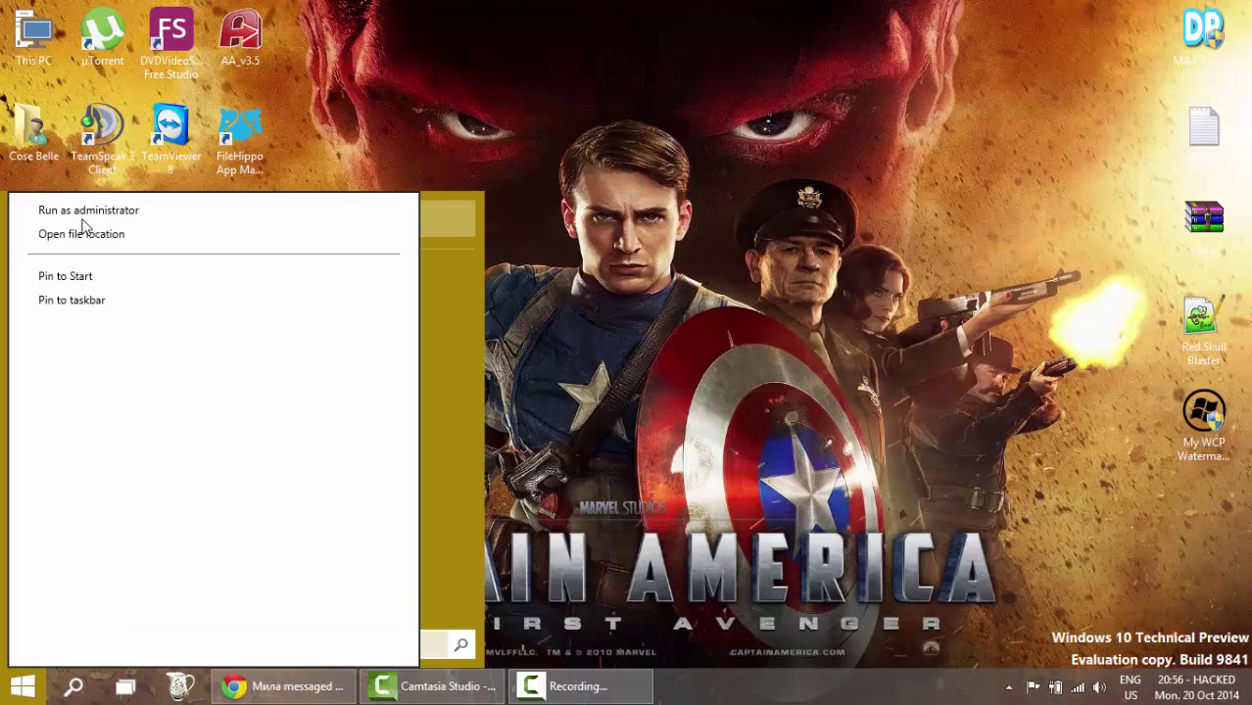
pyautogui.click(532, 141)
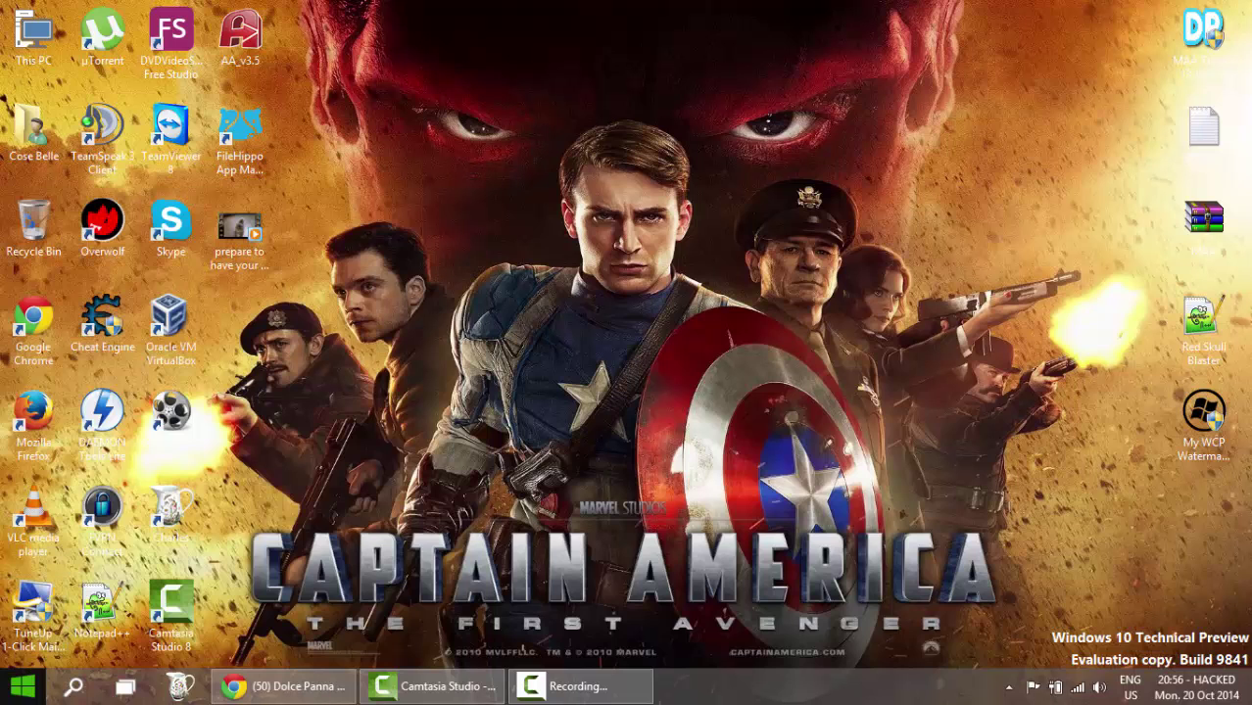
# Search for cmd from the Start menu and open Command Prompt as administrator.
pyautogui.click(23, 689)
pyautogui.write('cmd')
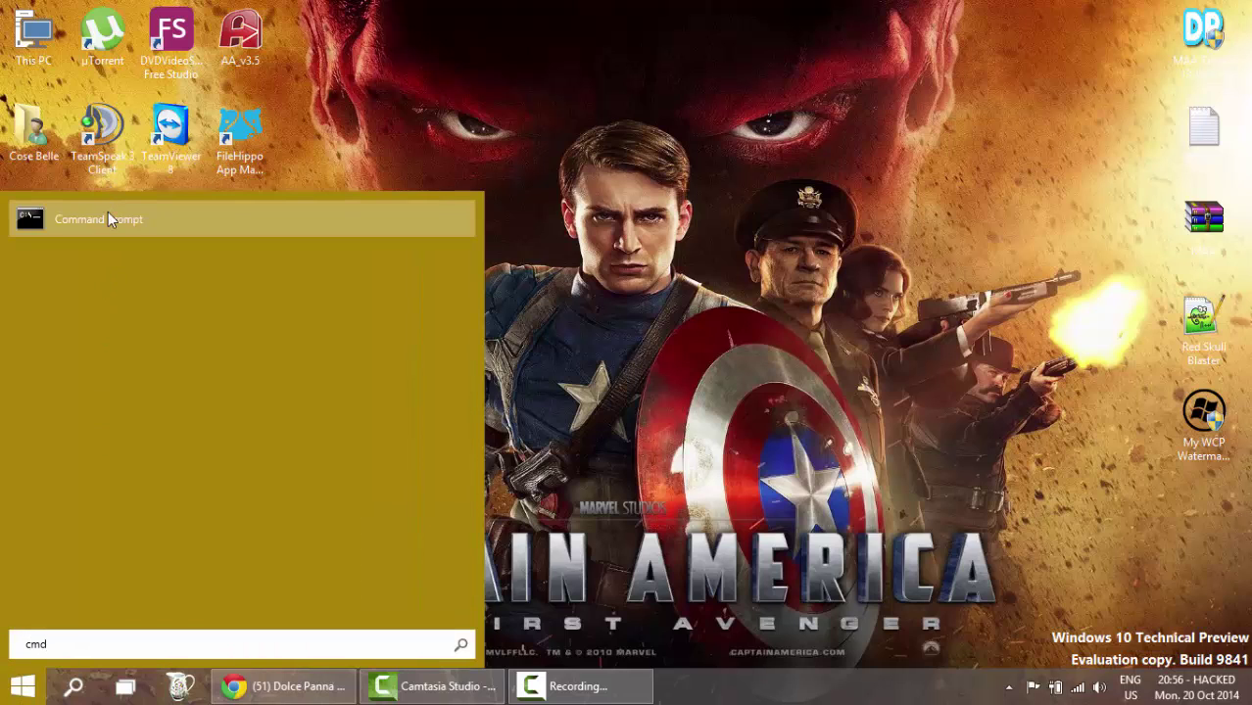
pyautogui.rightClick(110, 219)
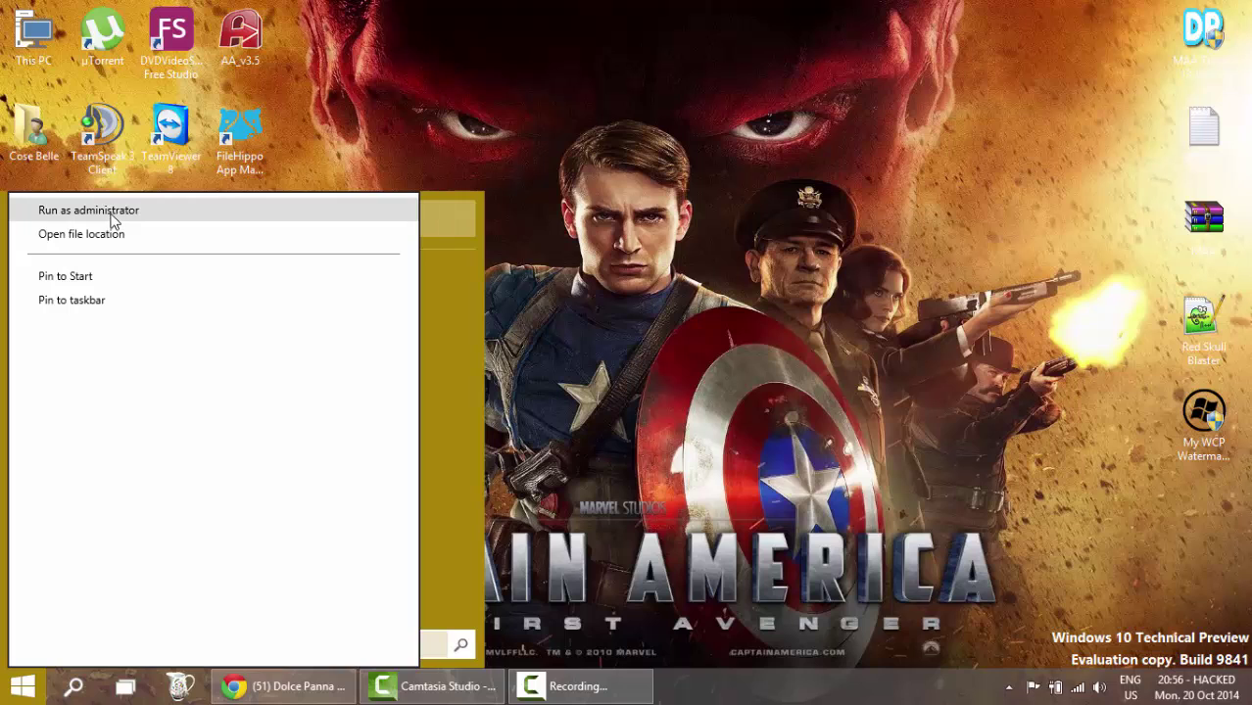
pyautogui.press('Escape')
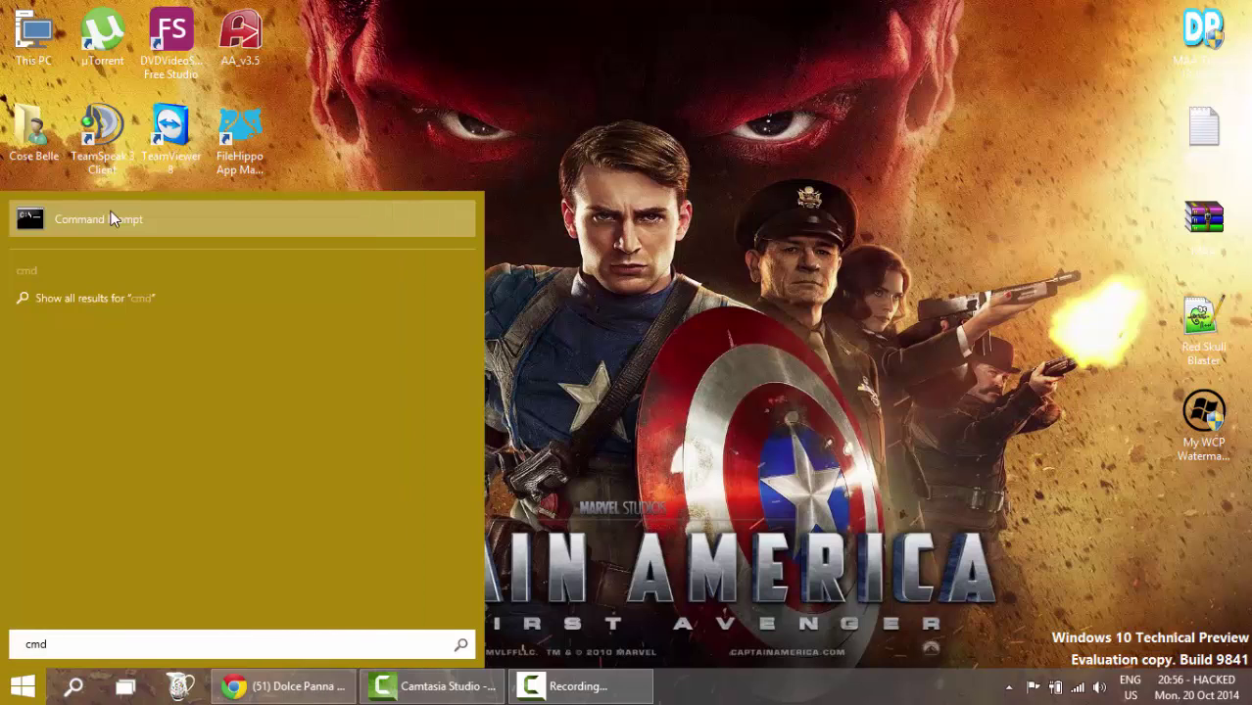
pyautogui.click(111, 219)
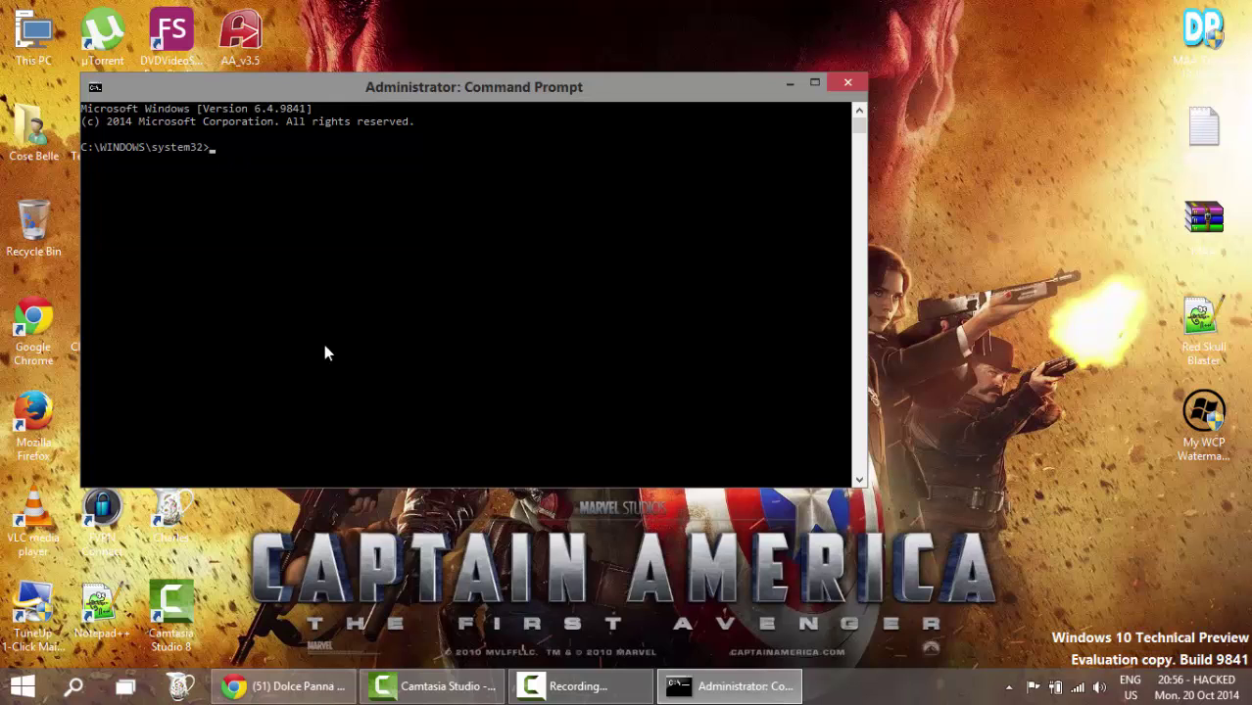
# Run the command slmgr -rearm and dismiss the Windows Script Host dialog.
pyautogui.write('slmgr -')
pyautogui.write('rearm')
pyautogui.press('Return')
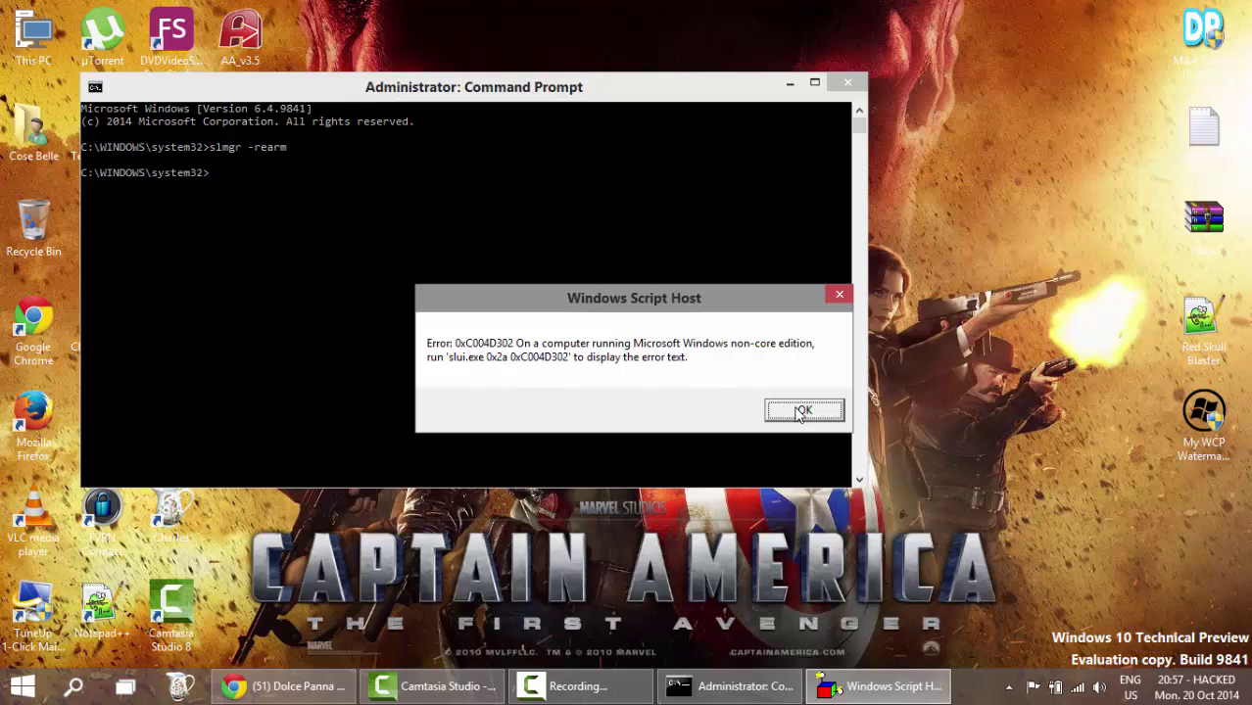
pyautogui.click(840, 297)
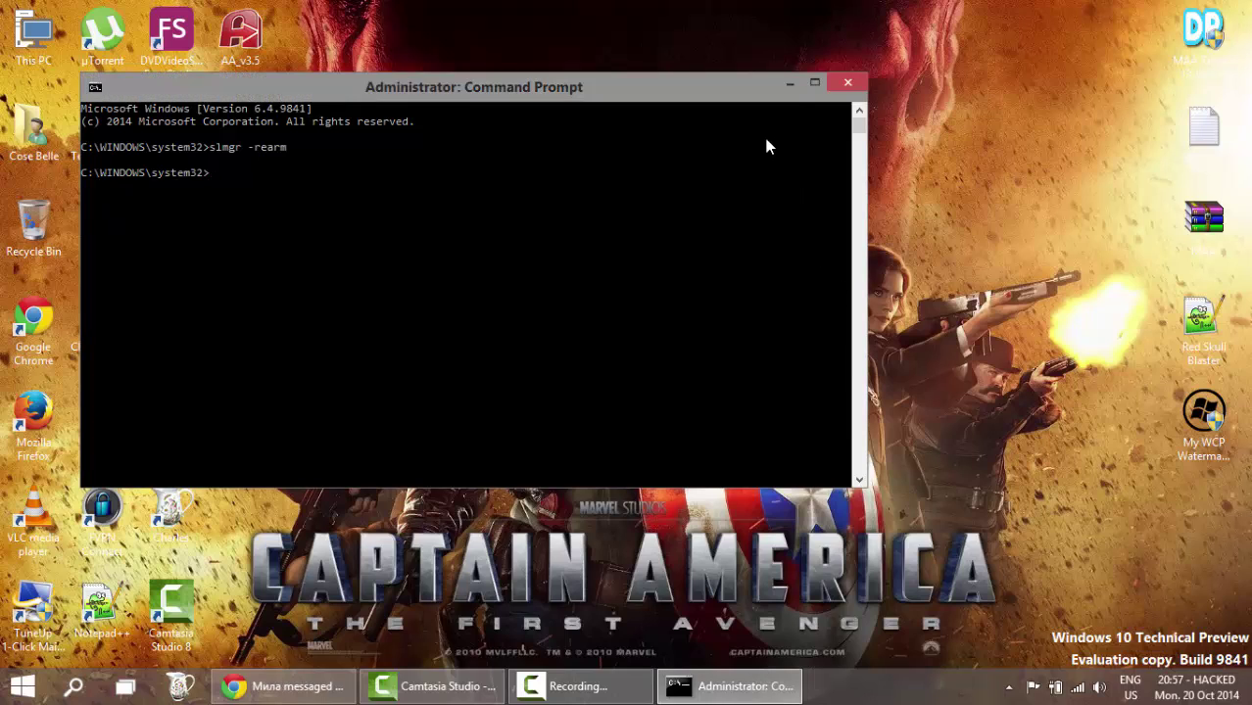
# Minimize and restore the Command Prompt window, and close it.
pyautogui.click(789, 86)
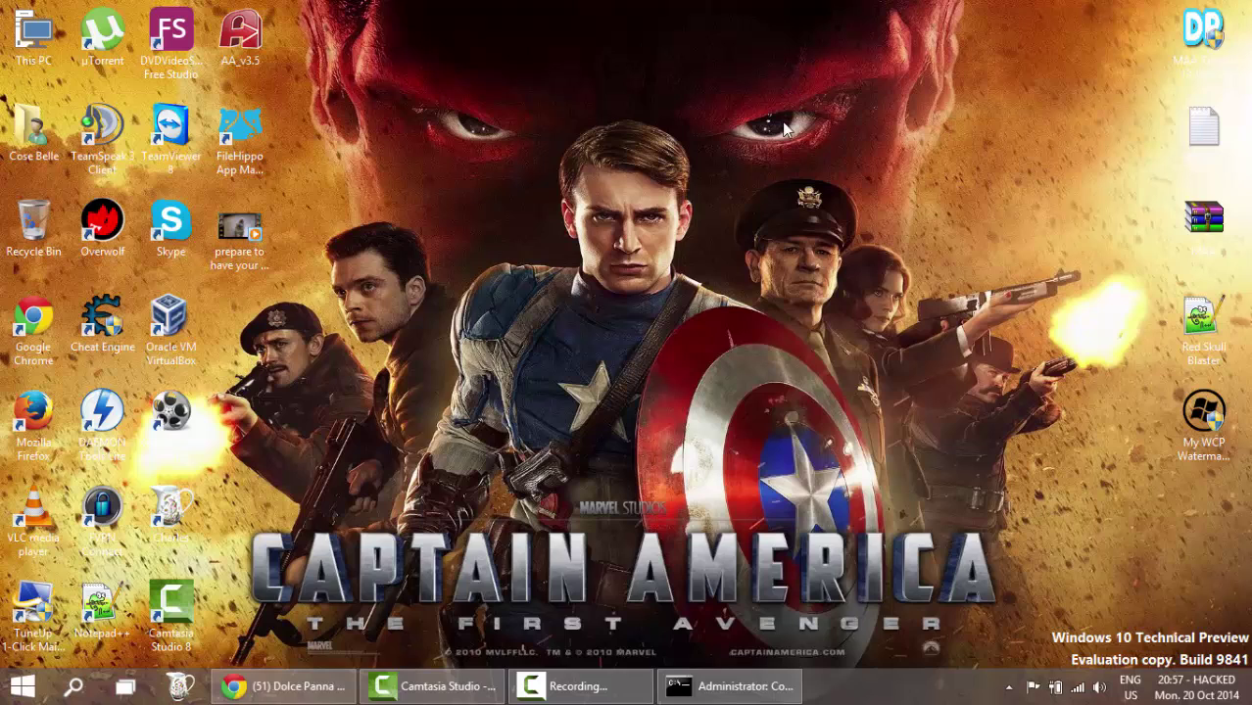
pyautogui.click(742, 688)
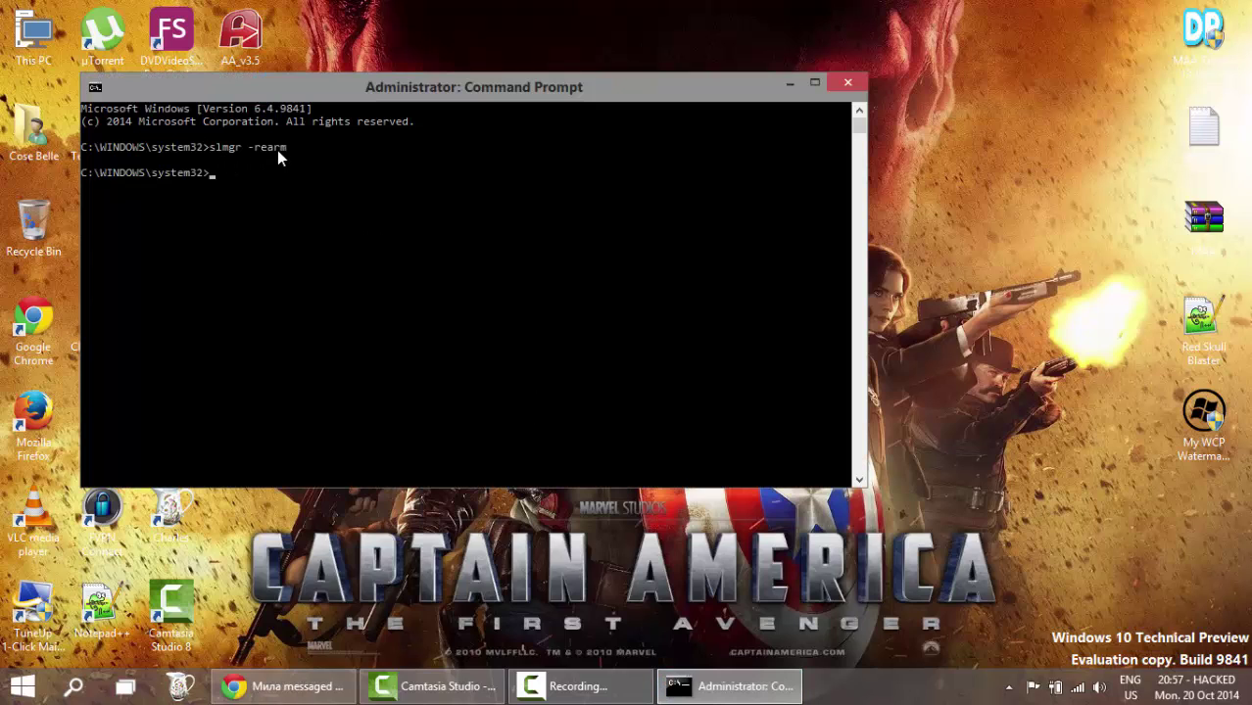
pyautogui.click(847, 84)
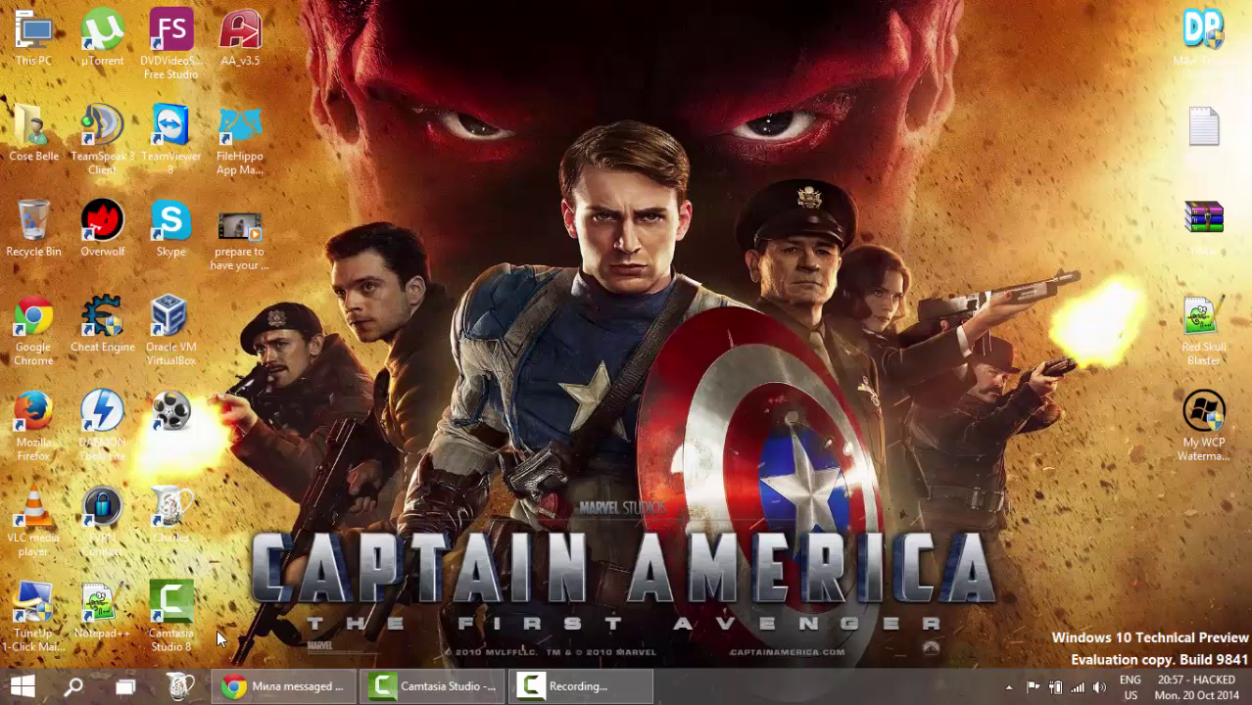
# Bring up the Run dialog and use it to open slmgr.
pyautogui.click(23, 690)
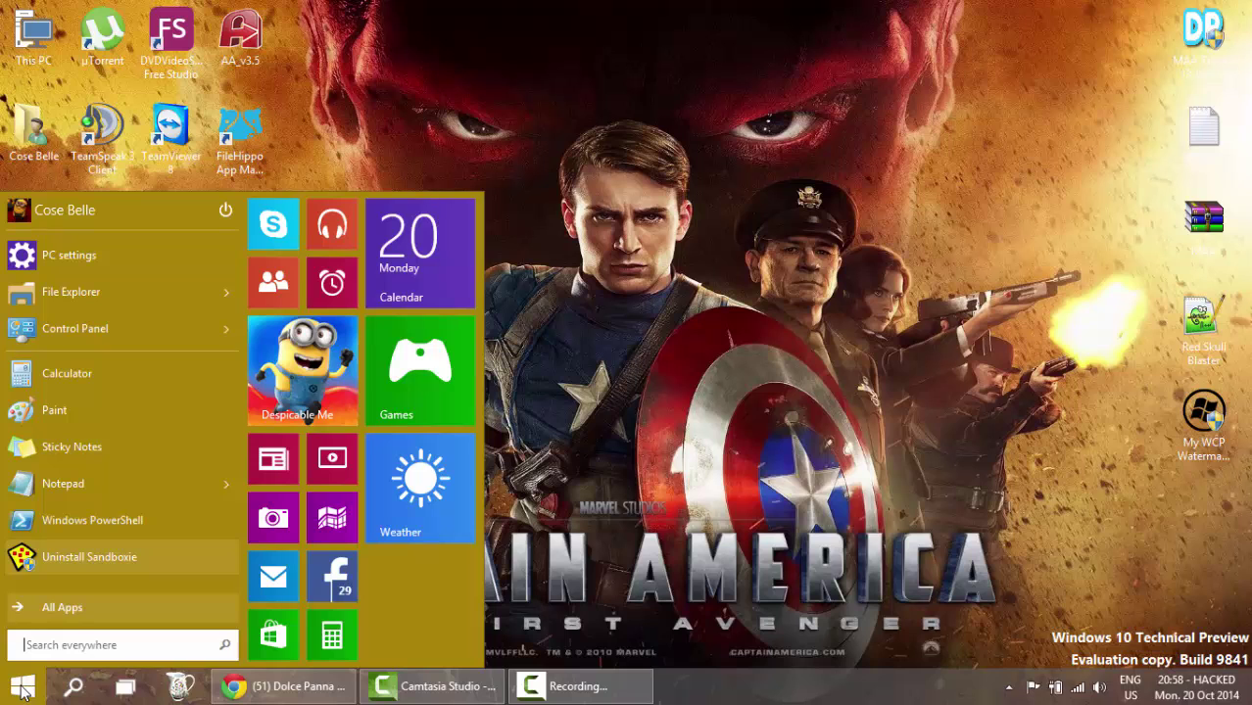
pyautogui.click(23, 690)
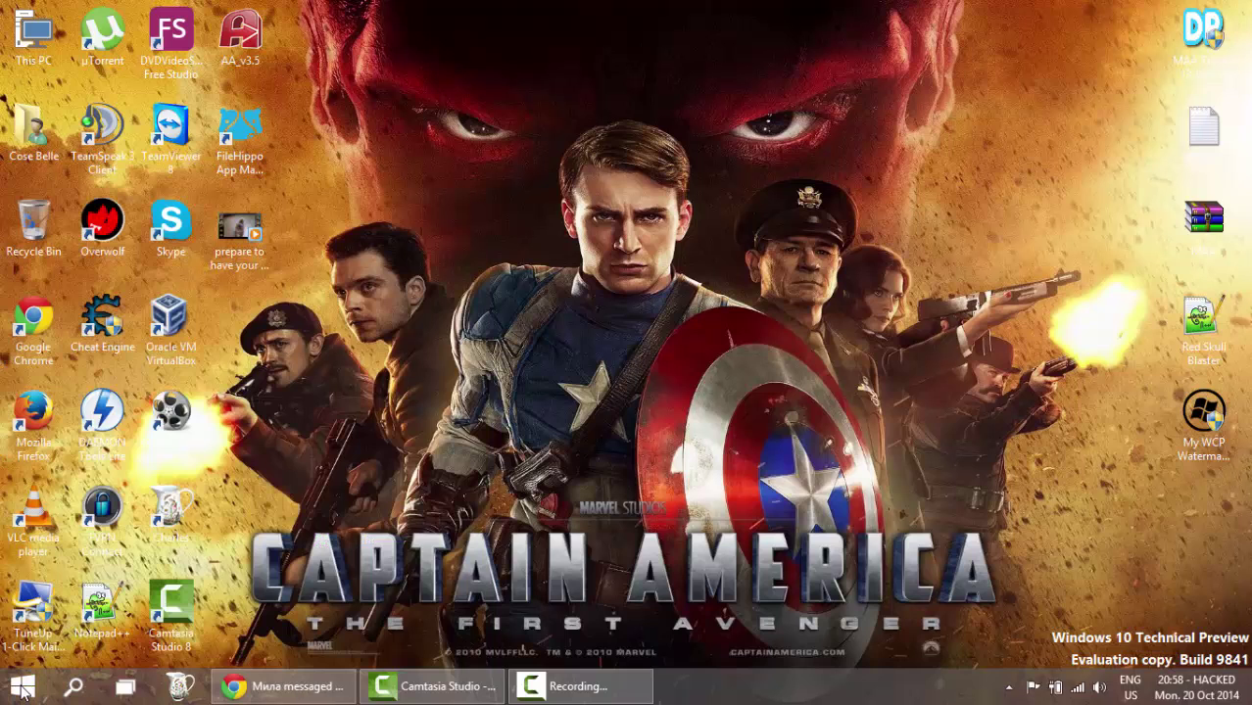
pyautogui.rightClick(24, 690)
pyautogui.click(60, 624)
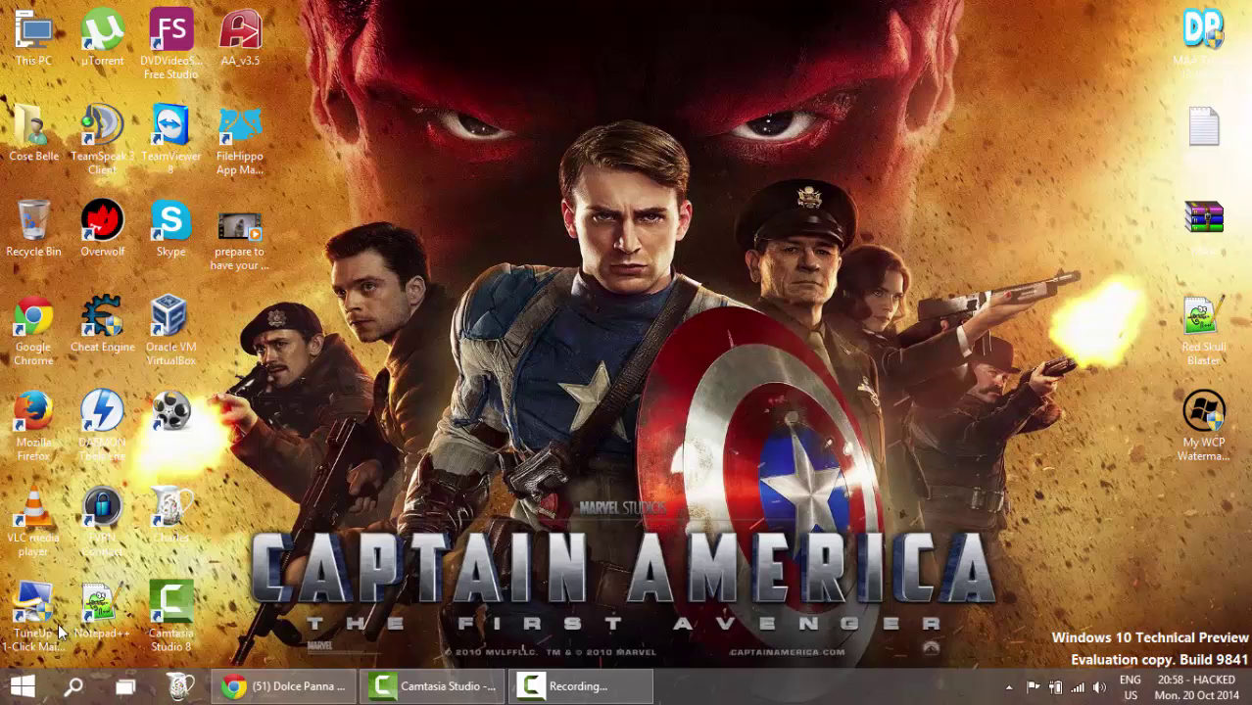
pyautogui.write('s')
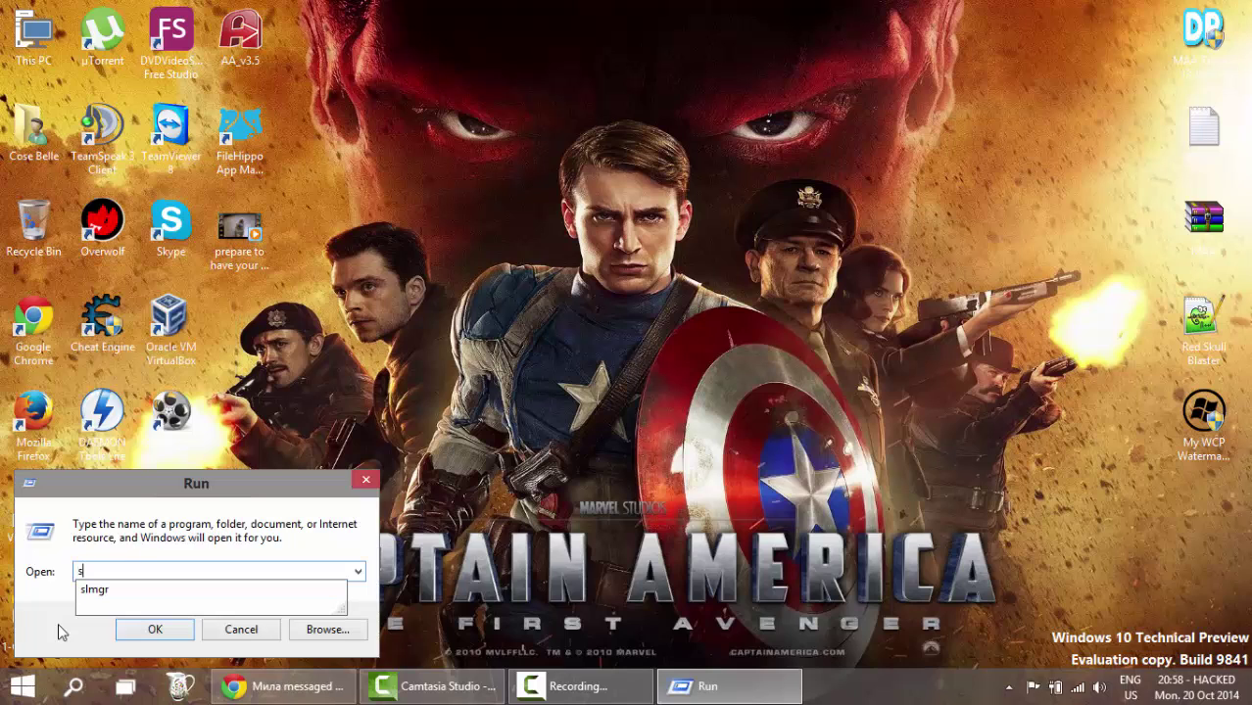
pyautogui.press('Down')
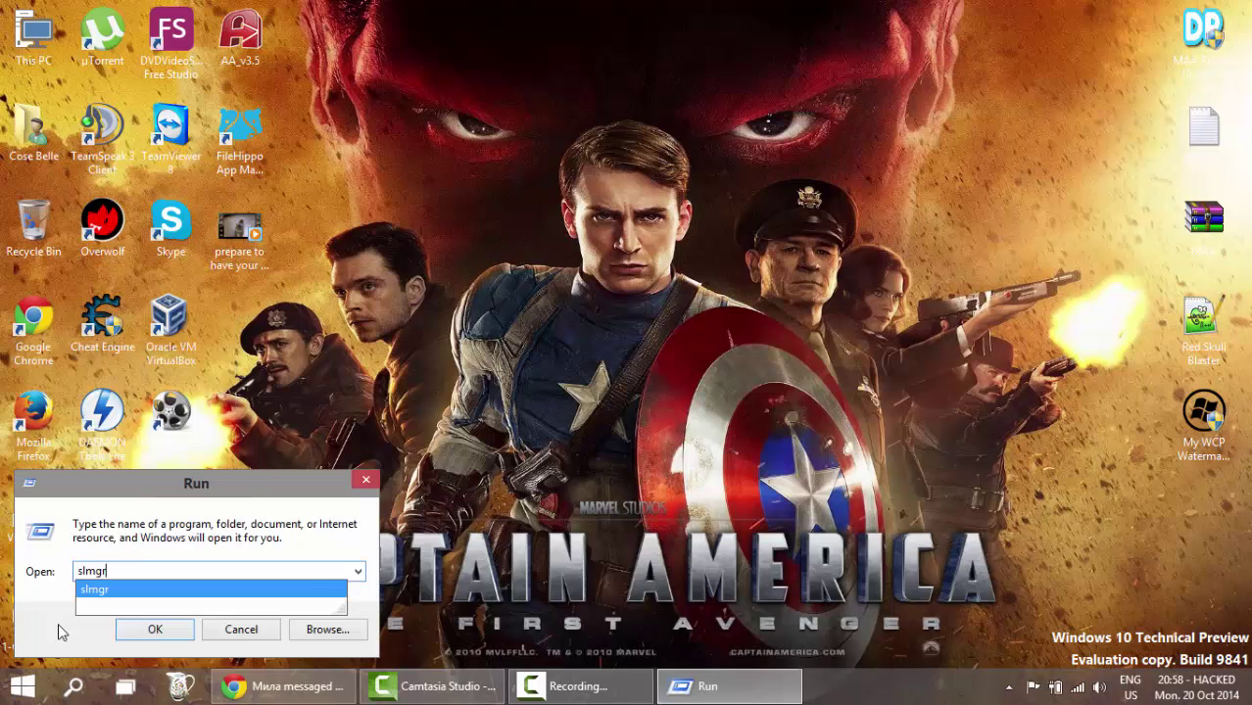
pyautogui.press('Return')
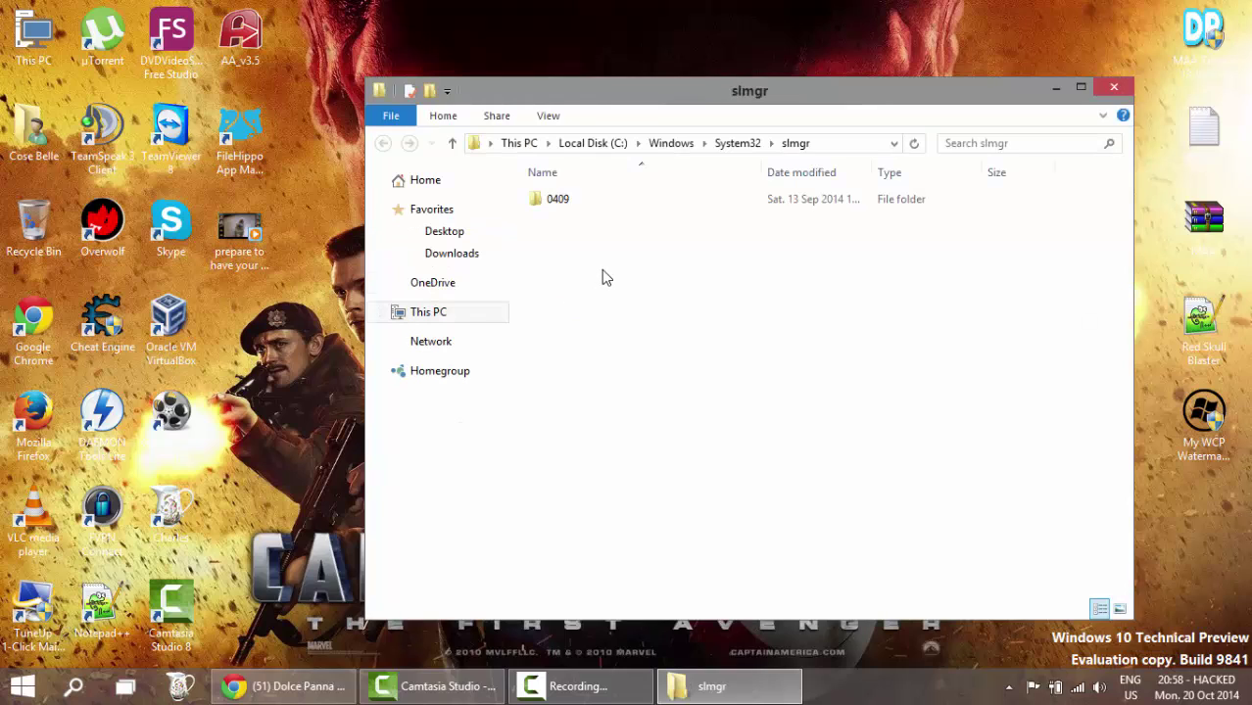
# Open the slmgr configuration file in the 0409 folder with Notepad++ and look through its option and message strings.
pyautogui.click(554, 202)
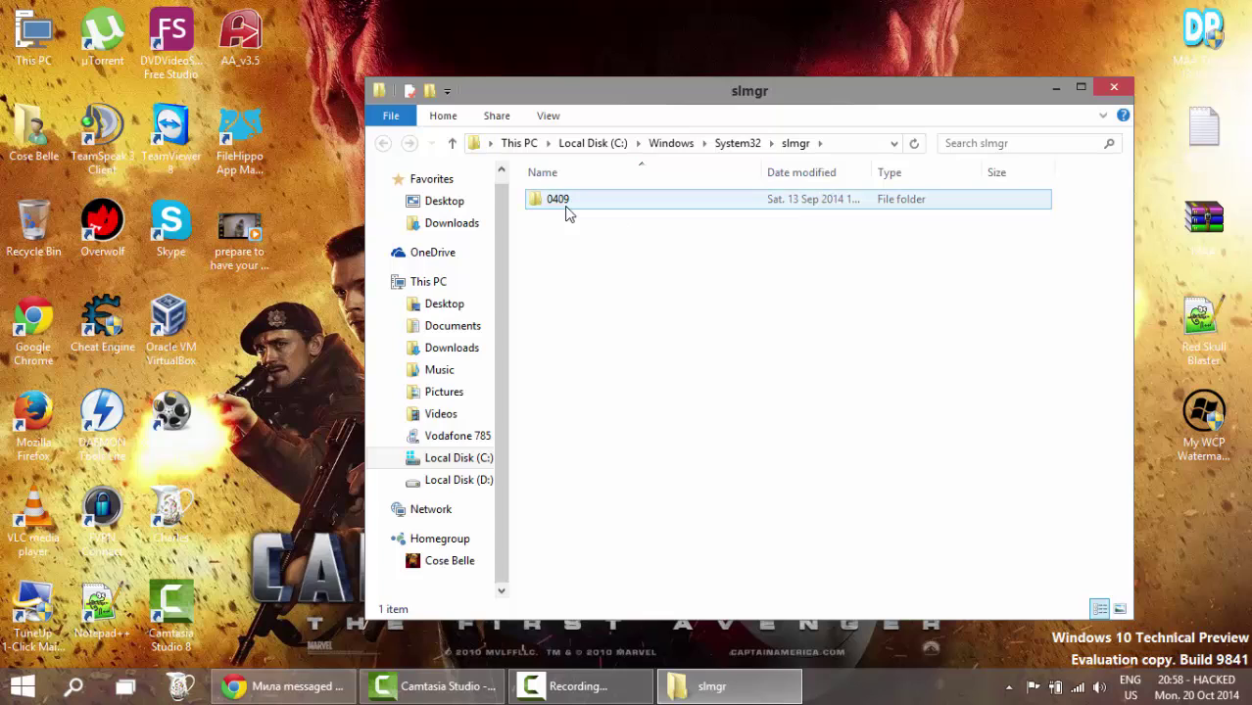
pyautogui.doubleClick(559, 200)
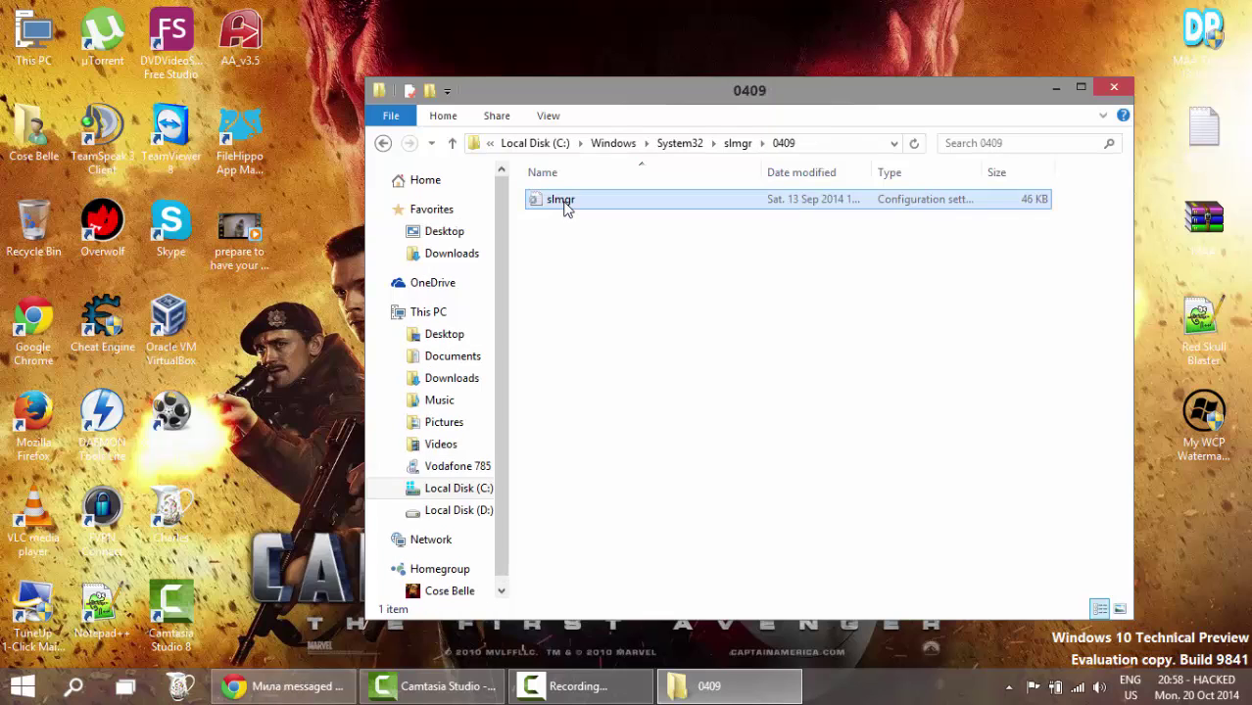
pyautogui.rightClick(565, 207)
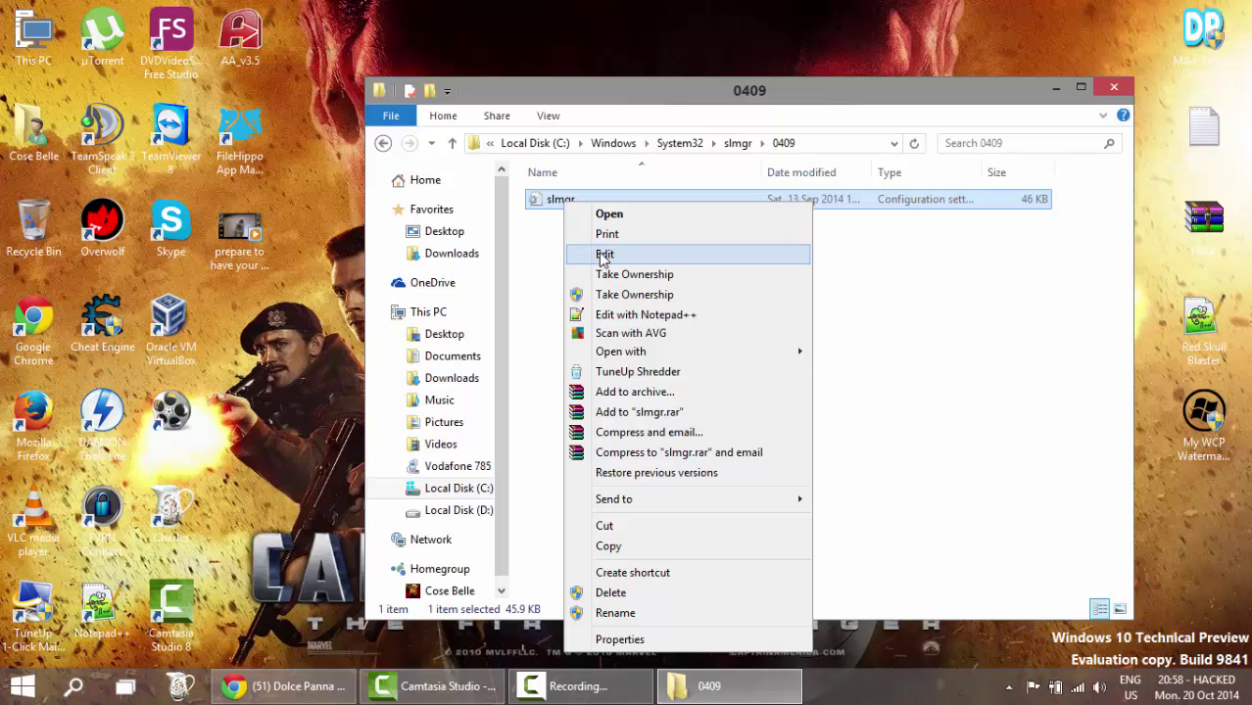
pyautogui.click(622, 317)
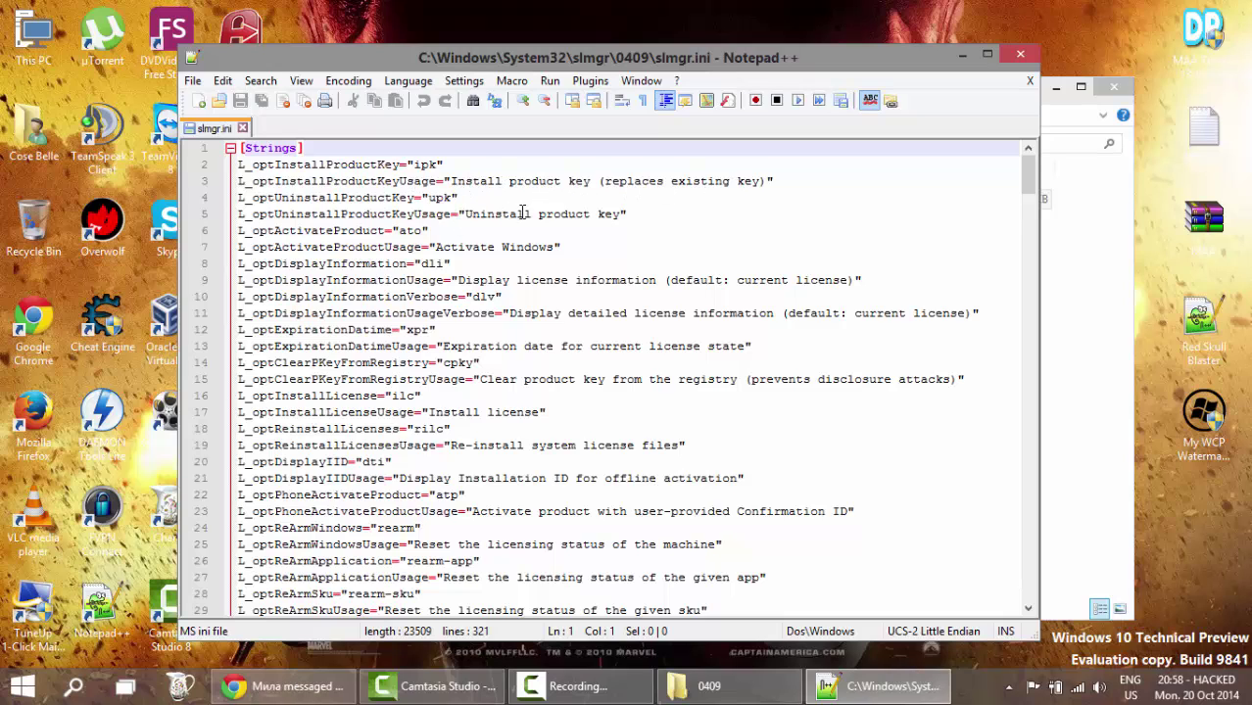
pyautogui.scroll(-13, 529, 208)
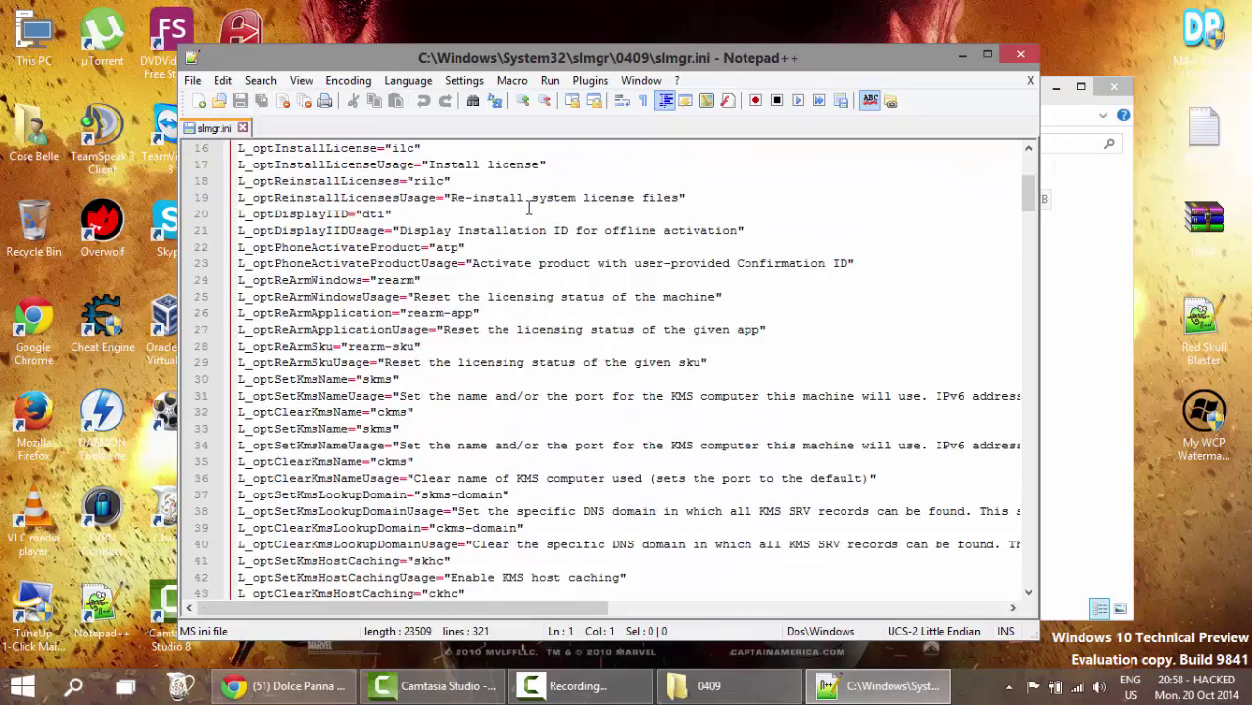
pyautogui.scroll(-17, 529, 207)
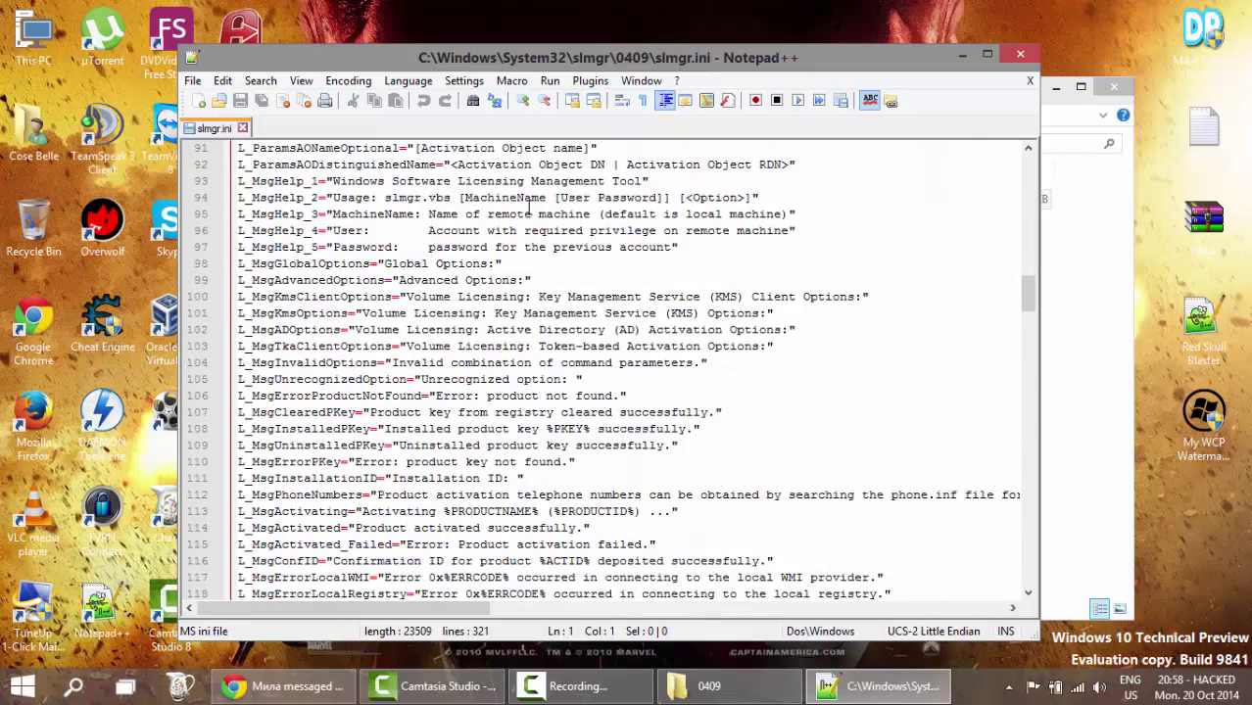
# Look through the remaining license status and error message strings down to the end of slmgr.ini.
pyautogui.scroll(-20, 529, 208)
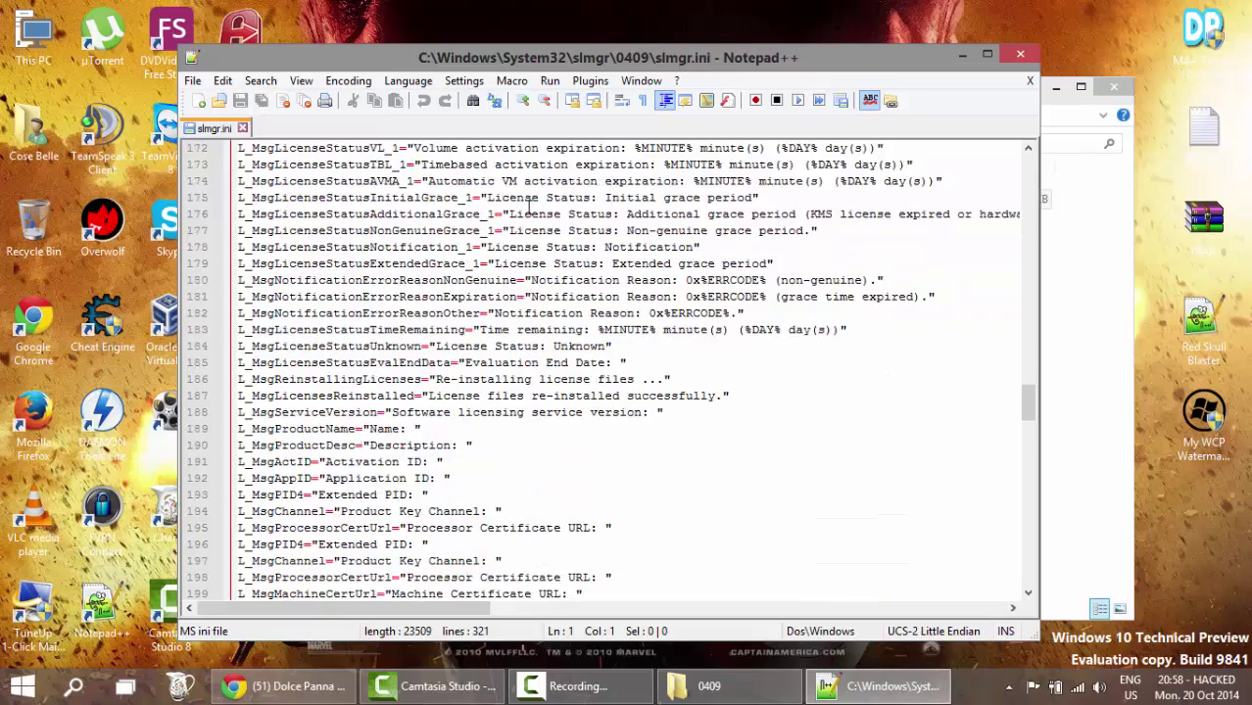
pyautogui.scroll(-20, 529, 208)
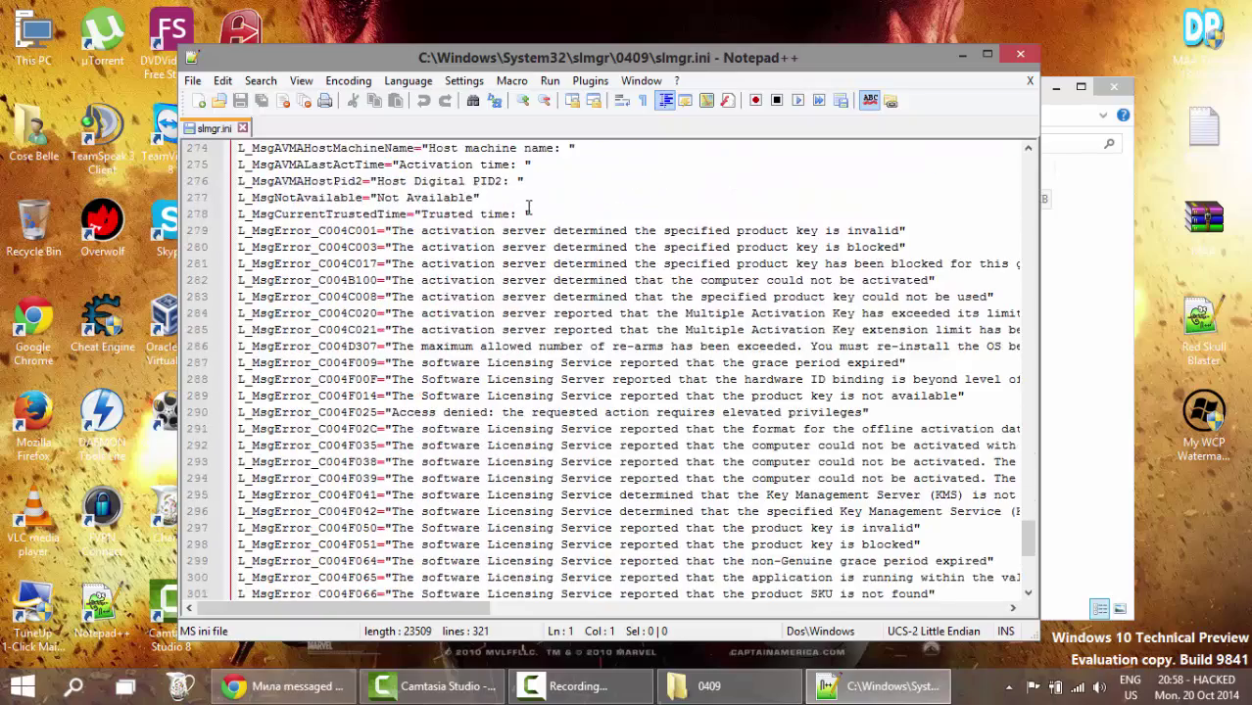
pyautogui.scroll(-5, 529, 208)
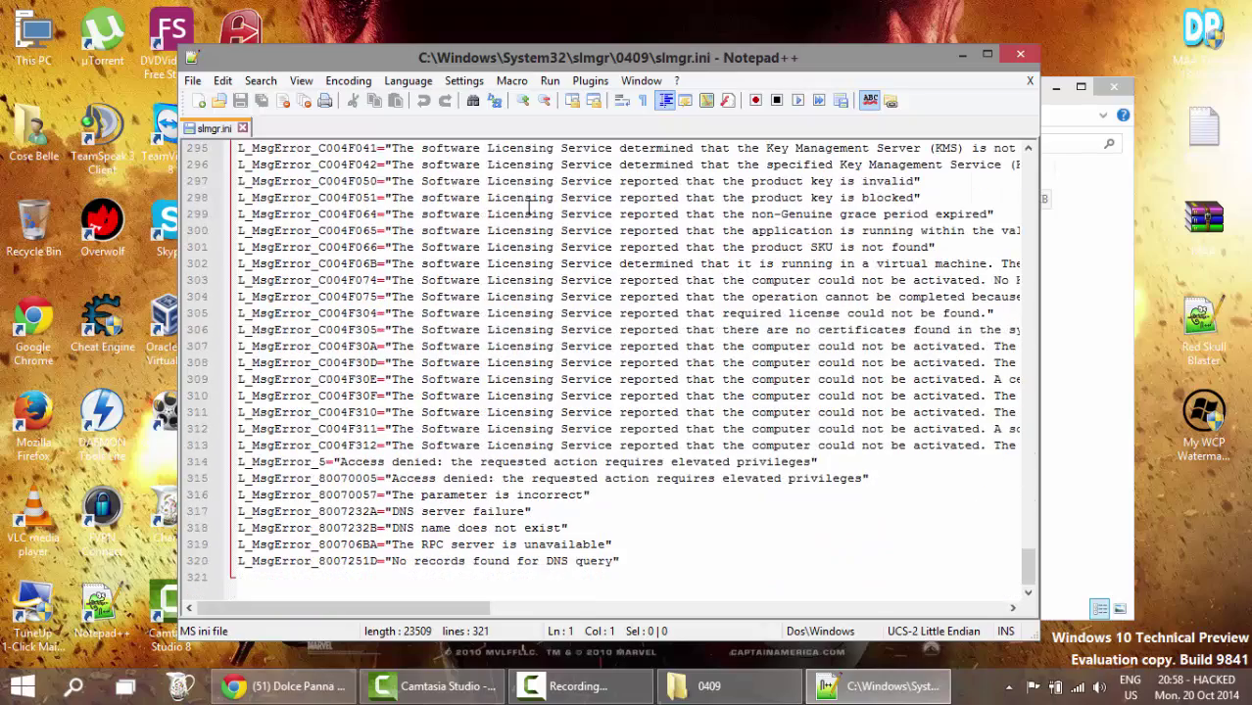
pyautogui.scroll(11, 529, 208)
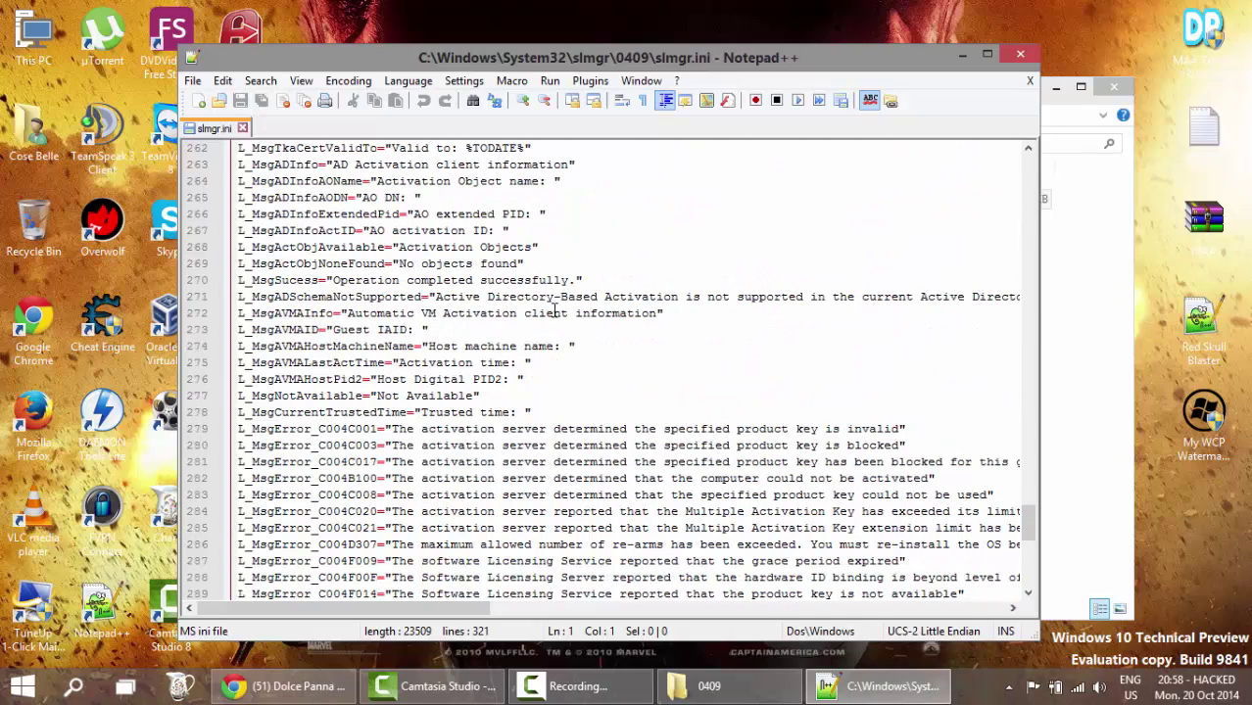
pyautogui.scroll(3, 555, 311)
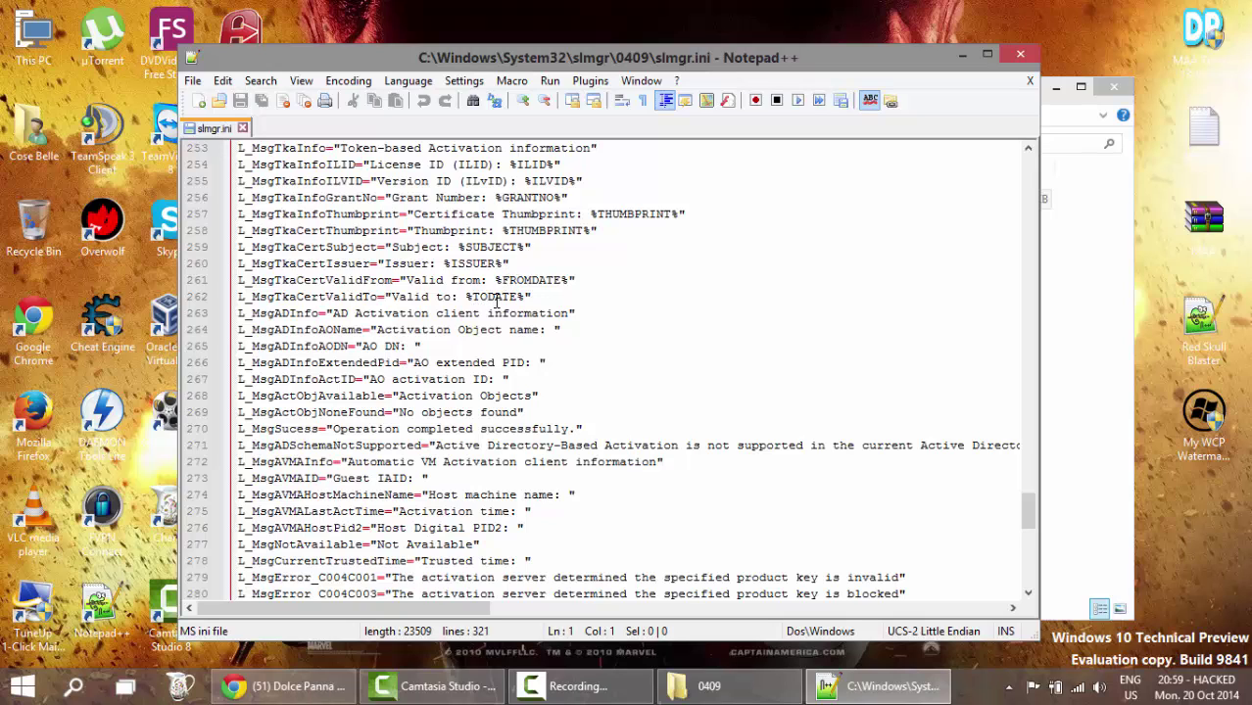
# Highlight TODATE in the L_MsgTkaCertValidTo line and review the activation and license entries above it.
pyautogui.doubleClick(492, 298)
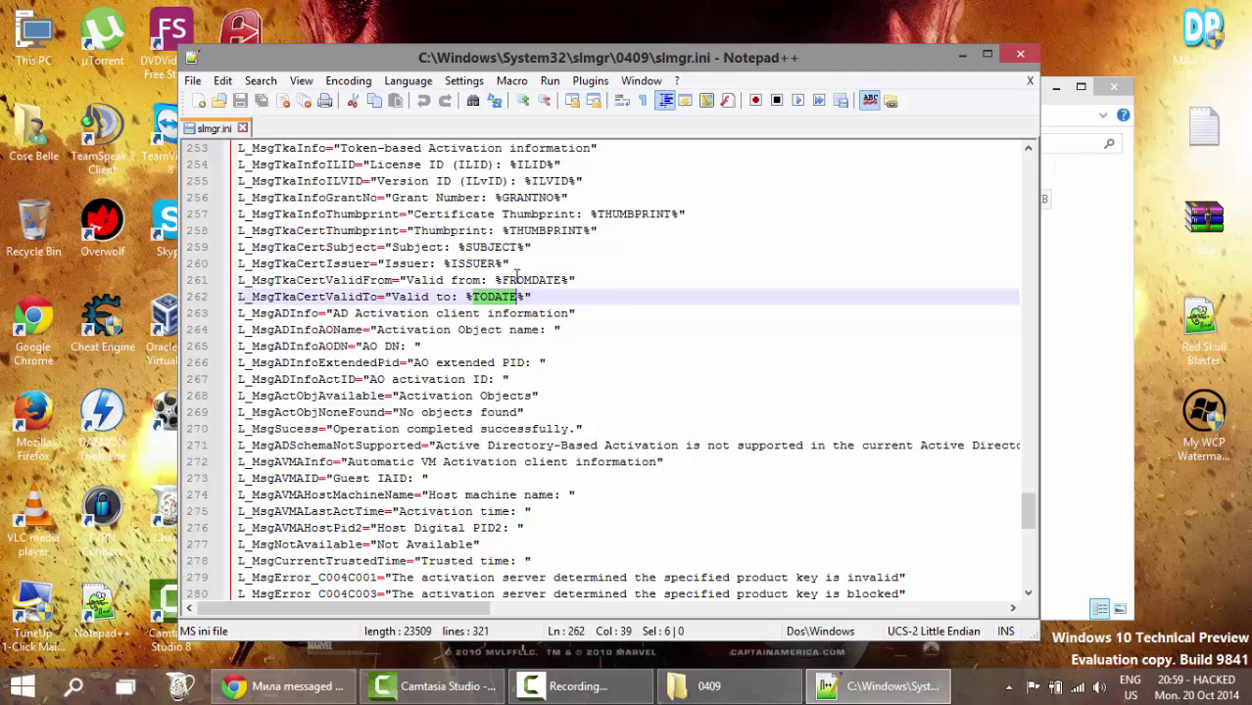
pyautogui.scroll(1, 518, 282)
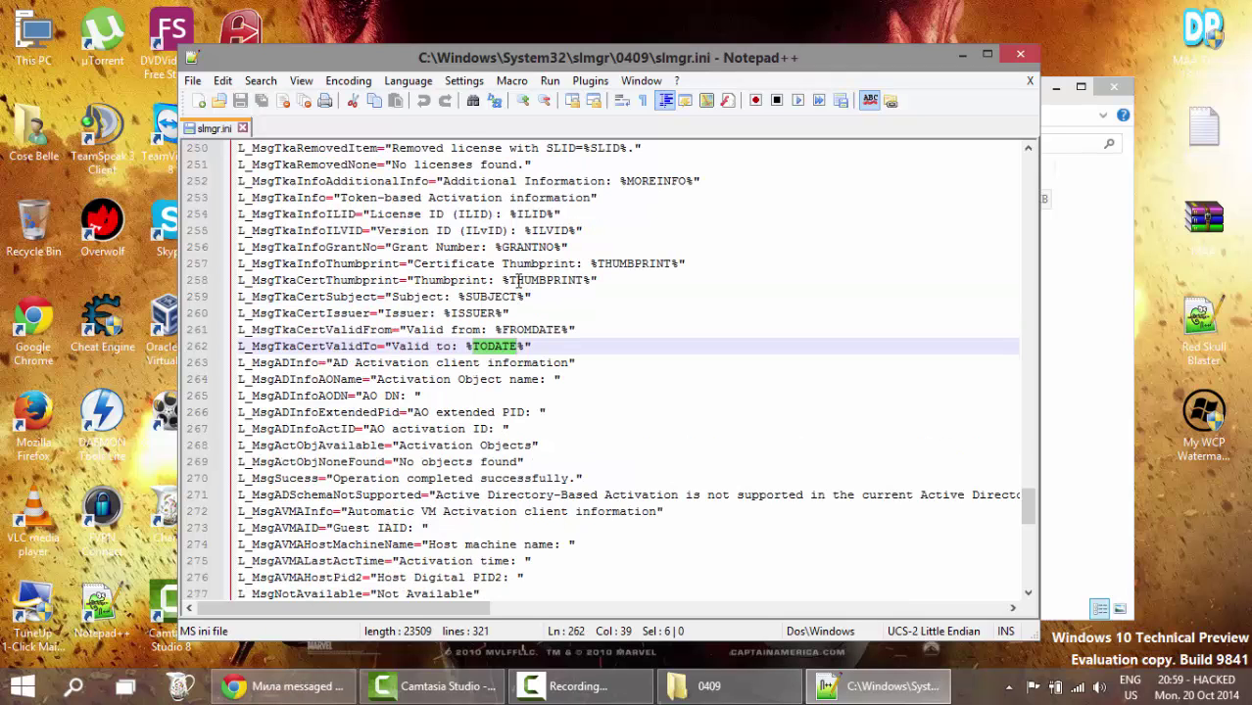
pyautogui.scroll(1, 519, 281)
pyautogui.scroll(1, 518, 281)
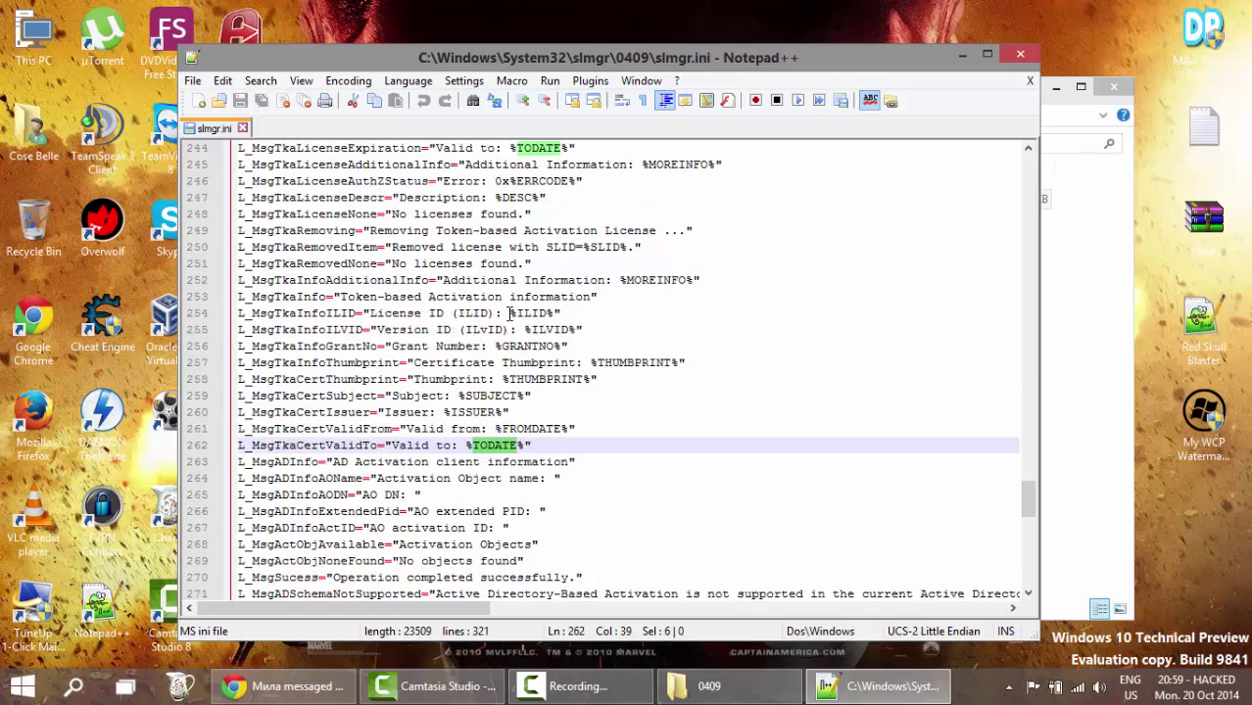
pyautogui.scroll(1, 511, 313)
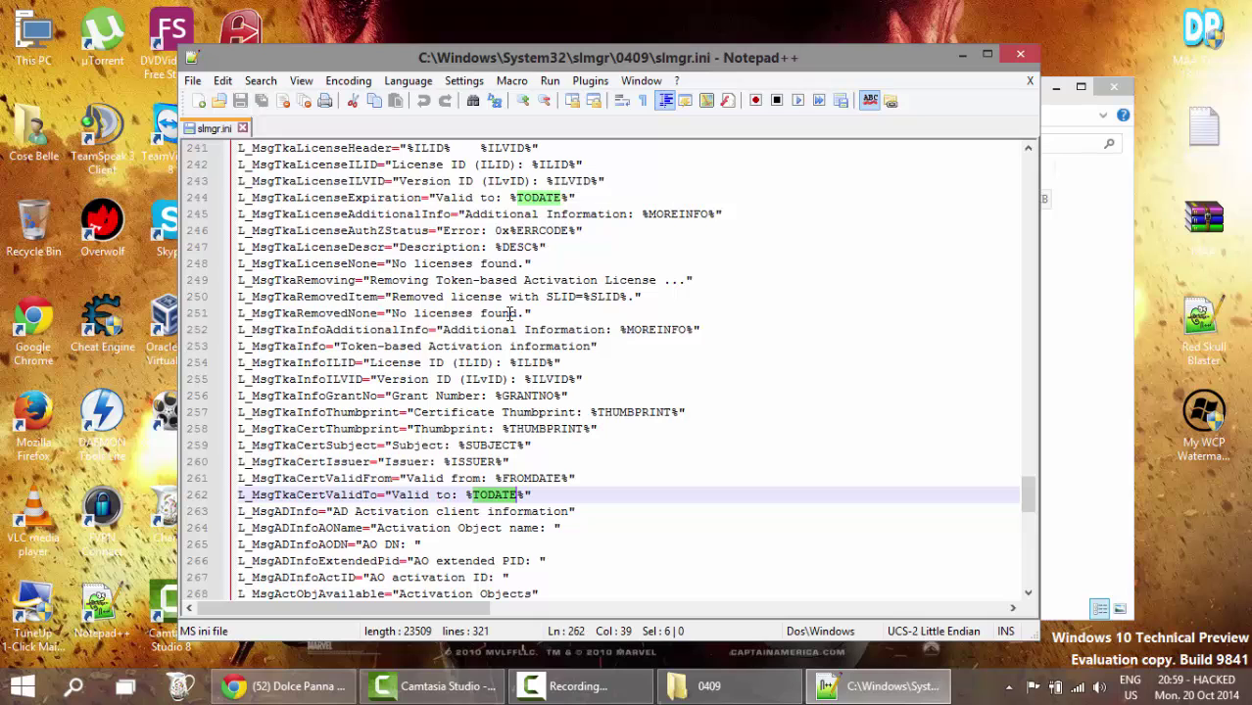
pyautogui.scroll(2, 510, 313)
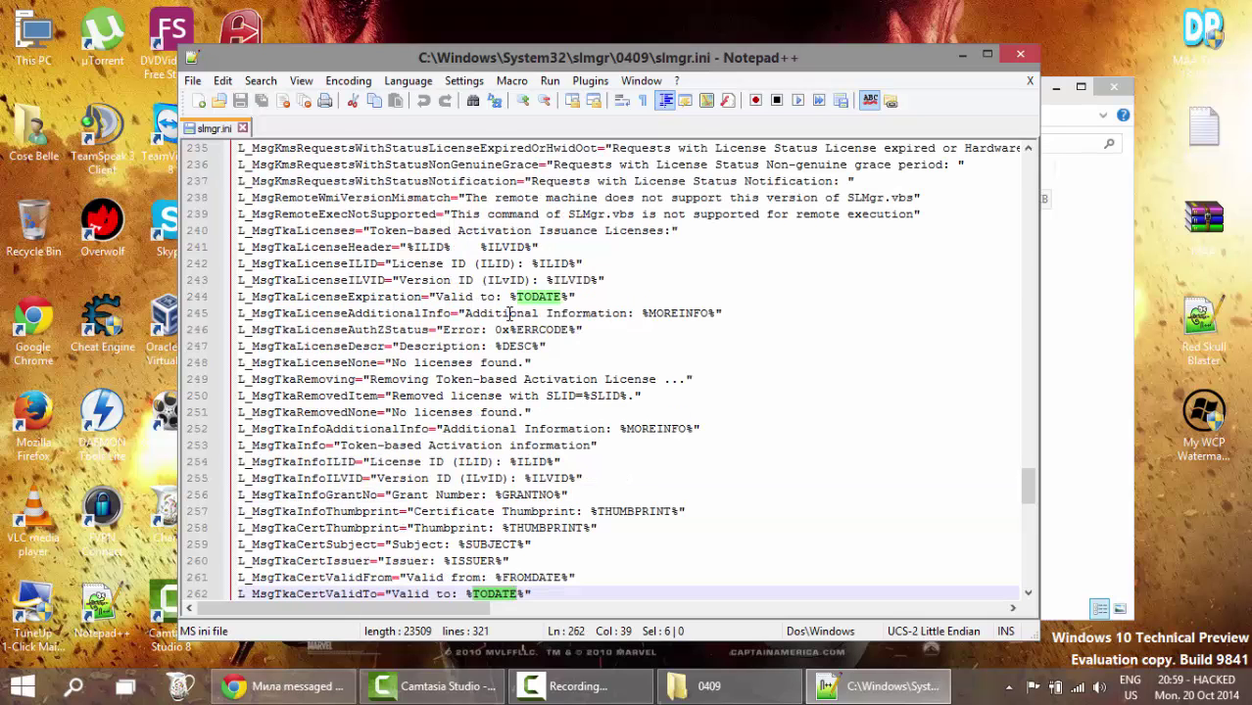
pyautogui.scroll(6, 511, 313)
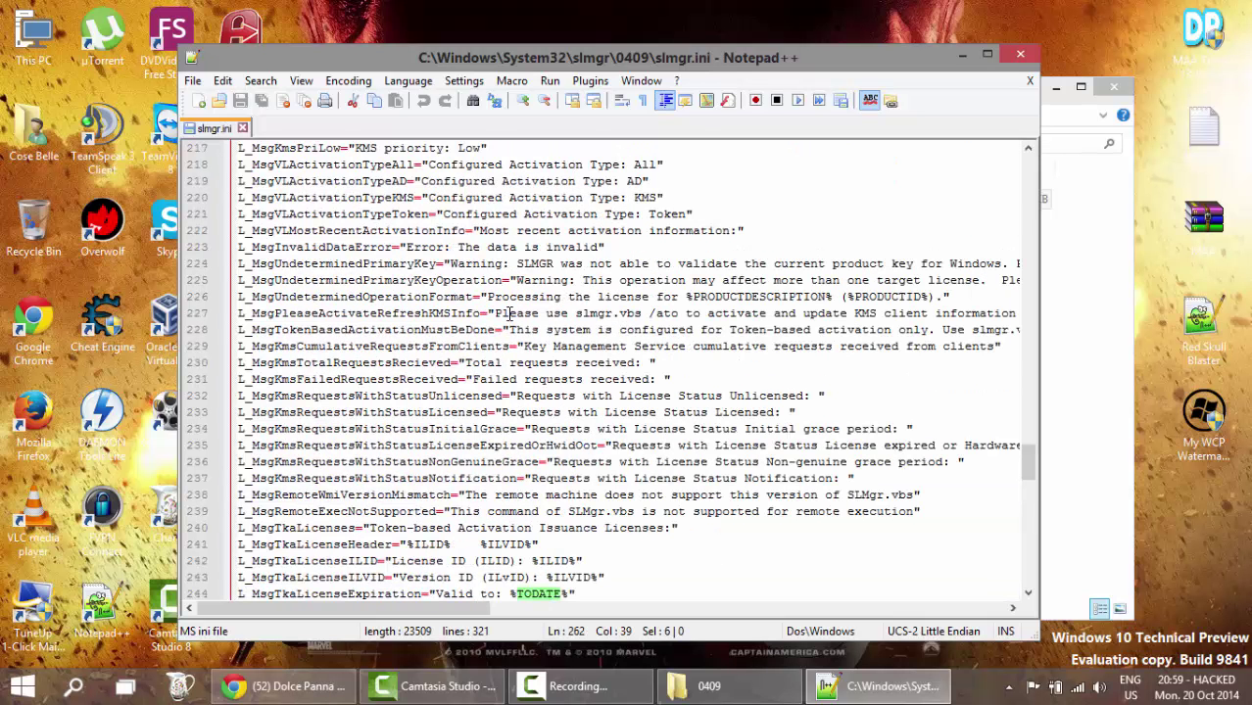
pyautogui.scroll(3, 510, 313)
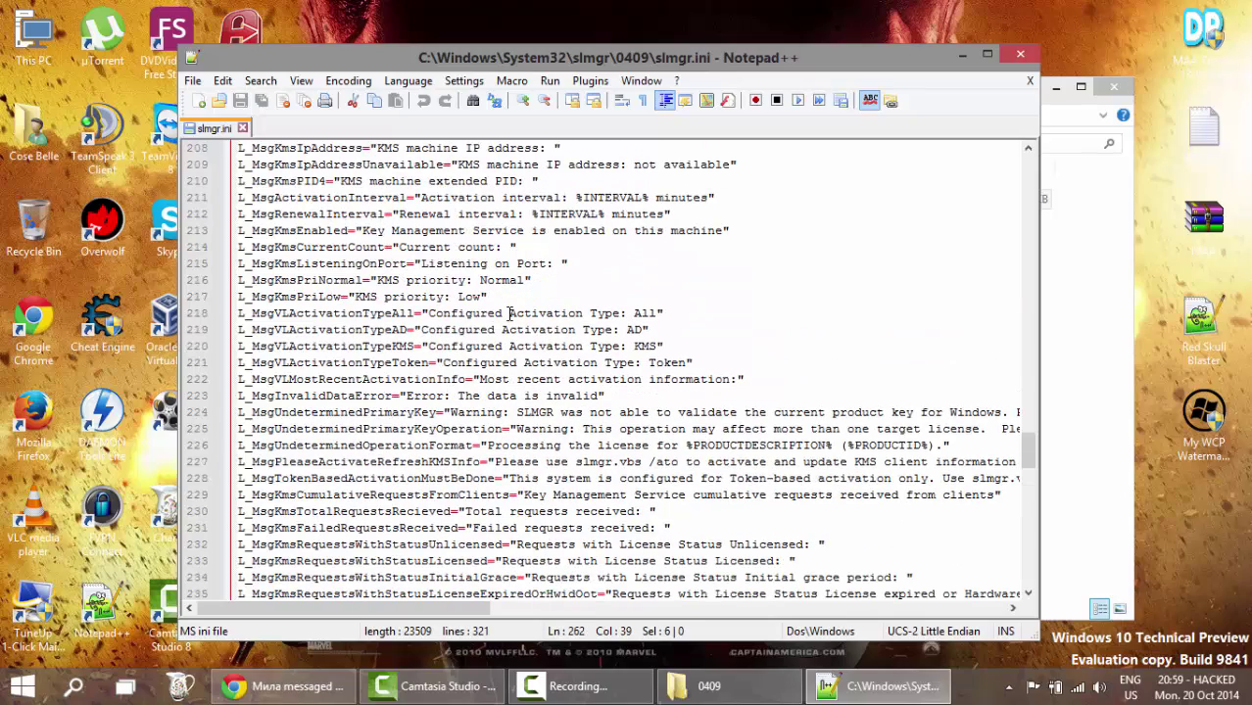
pyautogui.scroll(5, 510, 313)
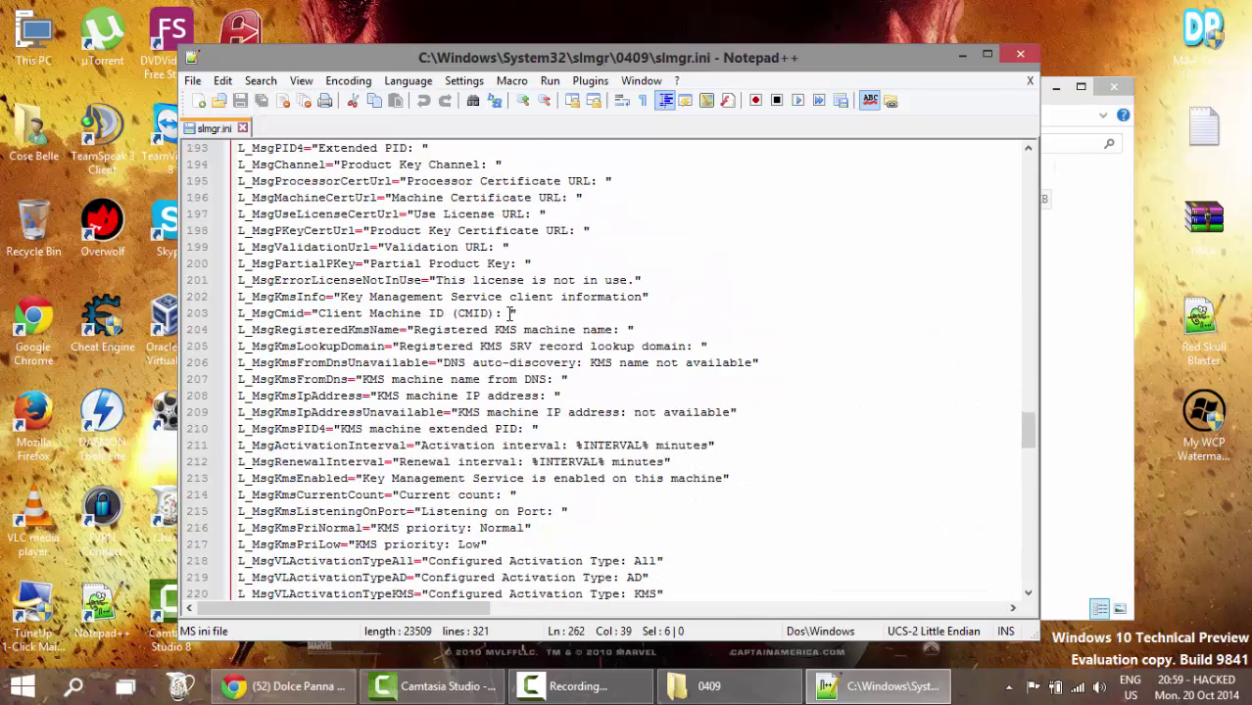
pyautogui.scroll(2, 510, 314)
pyautogui.scroll(4, 511, 313)
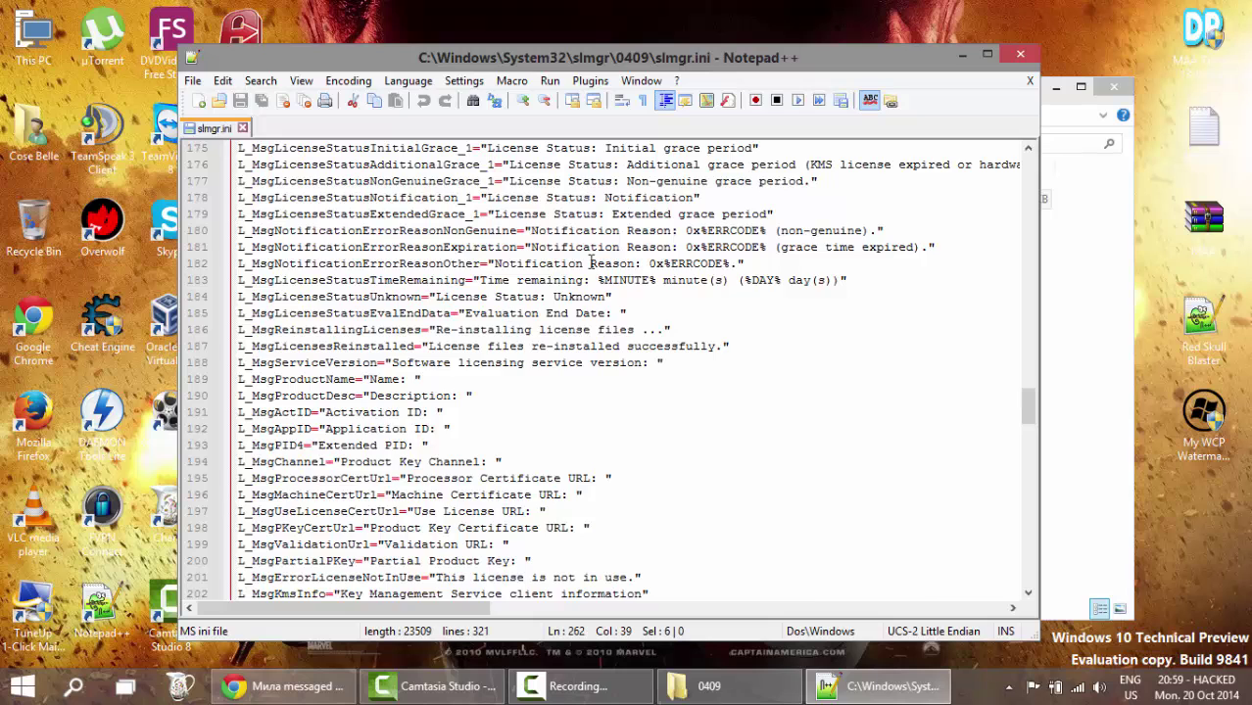
pyautogui.scroll(7, 591, 263)
# Close Notepad++ and the 0409 folder window, and launch My WCP Watermark Editor from the desktop.
pyautogui.click(1020, 54)
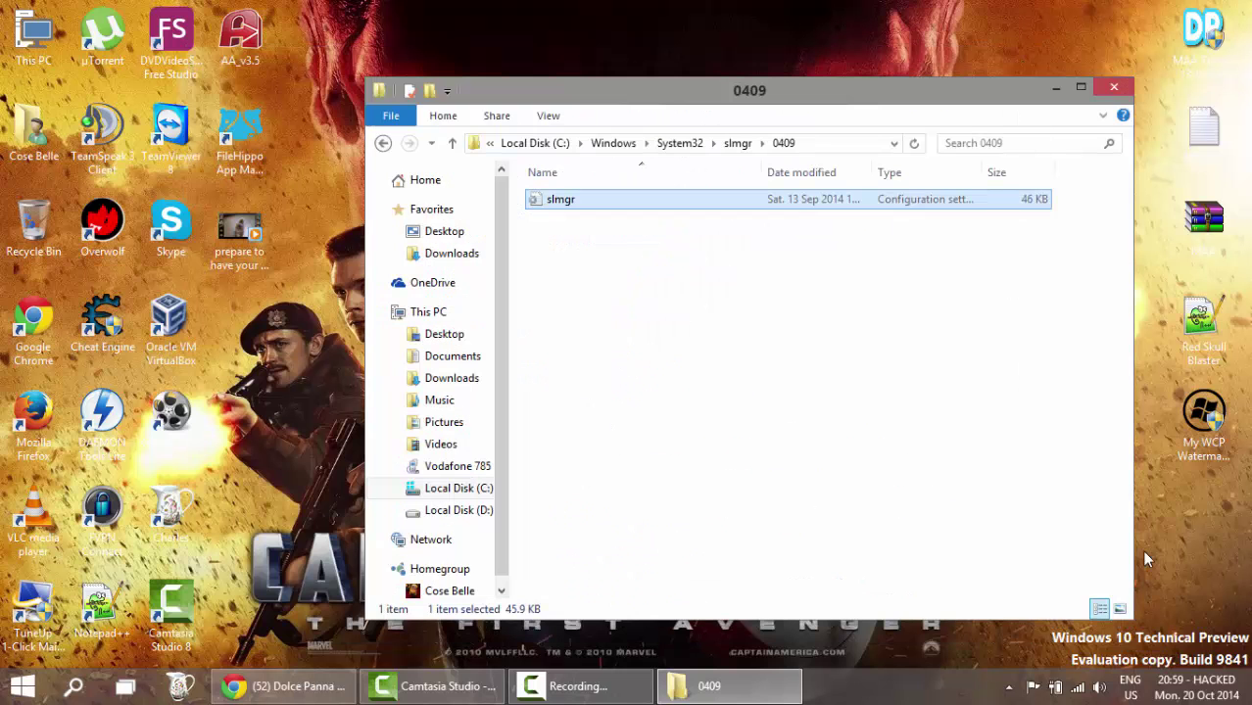
pyautogui.click(1114, 88)
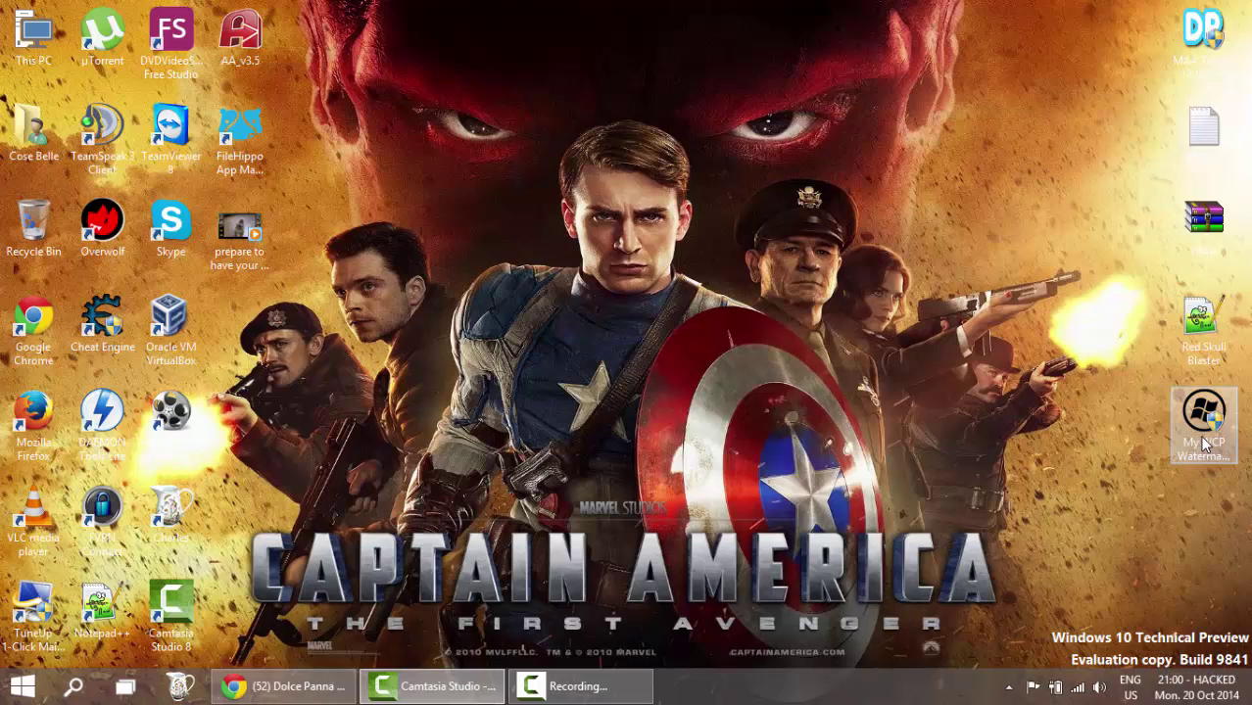
pyautogui.click(1212, 467)
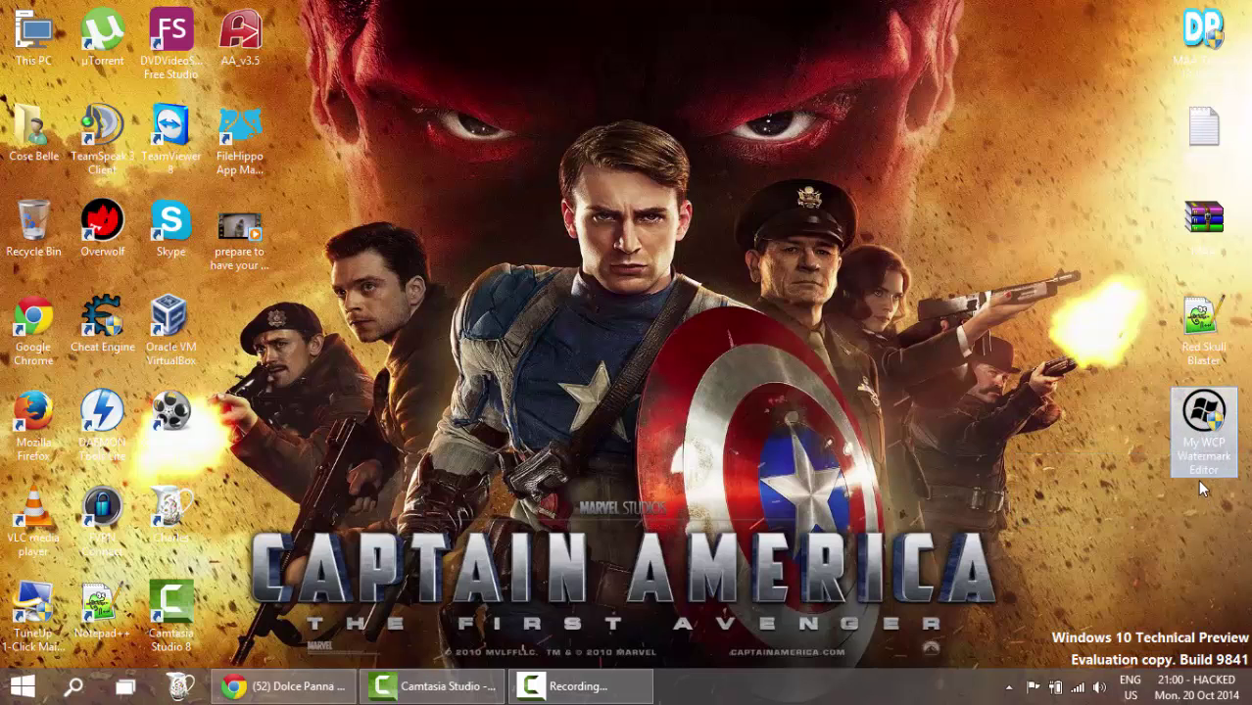
pyautogui.moveTo(1211, 465)
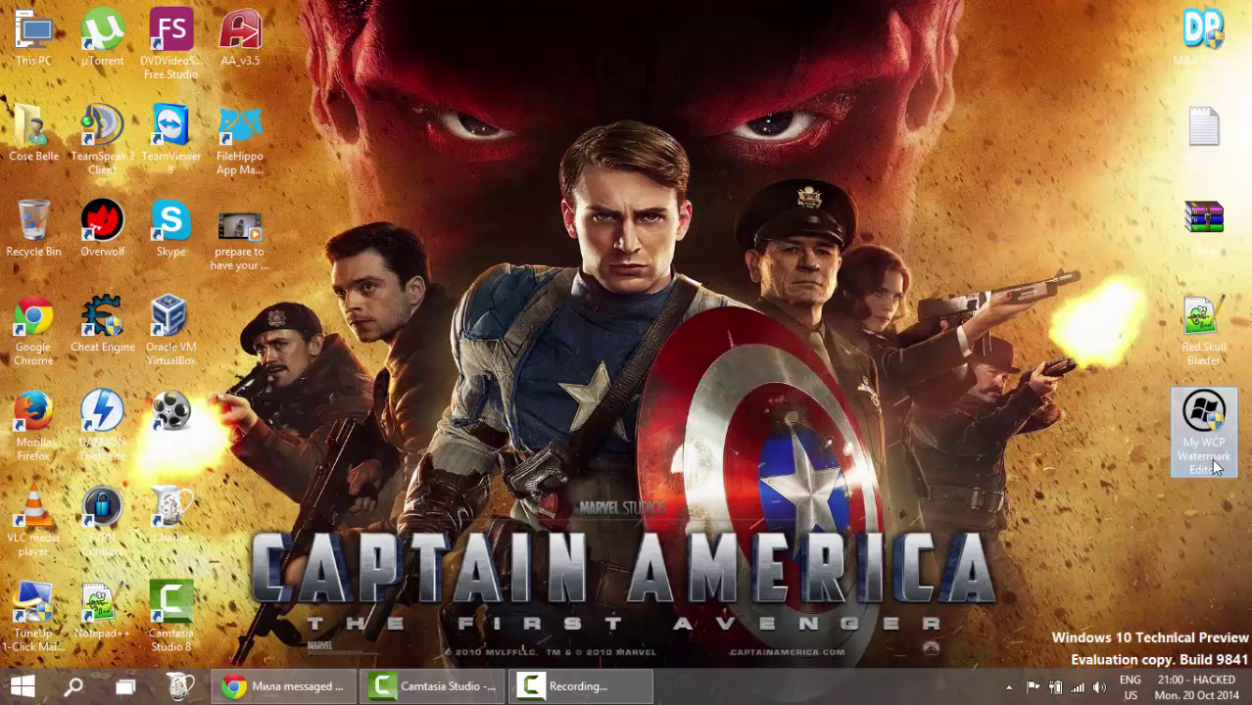
pyautogui.doubleClick(1215, 468)
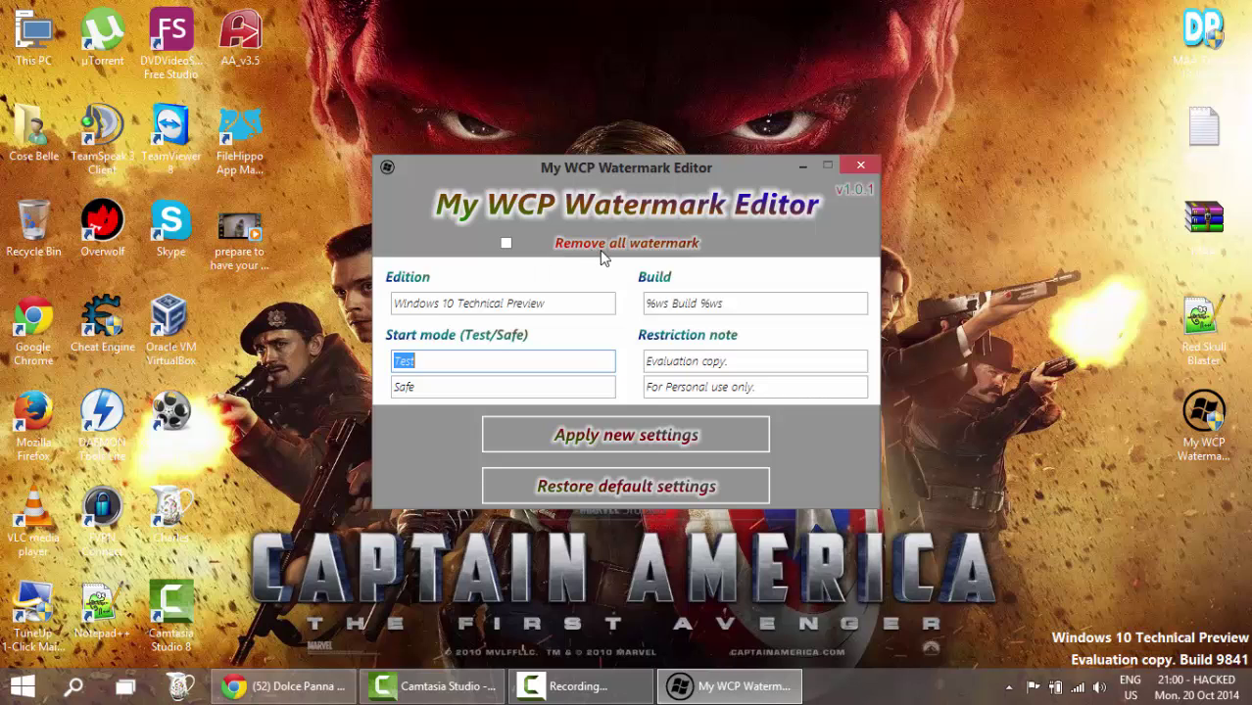
# Enable Remove all watermark and apply the new settings, keeping the progress window over the editor.
pyautogui.click(507, 244)
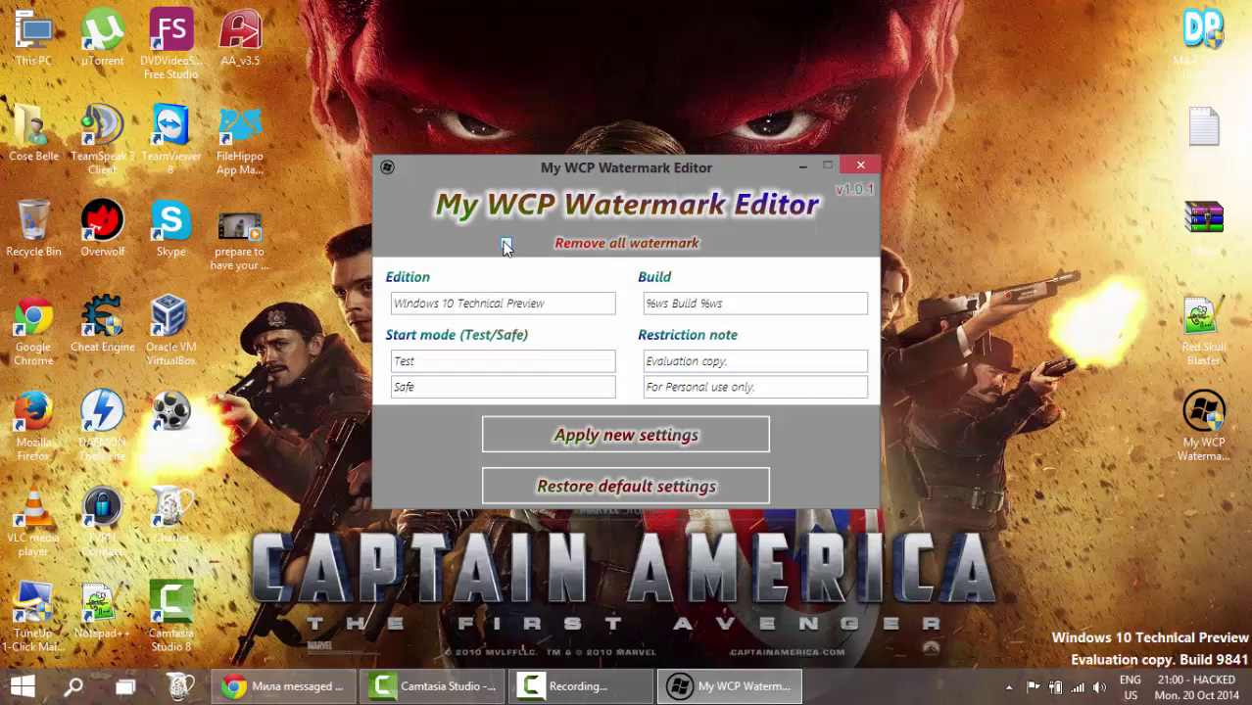
pyautogui.click(632, 437)
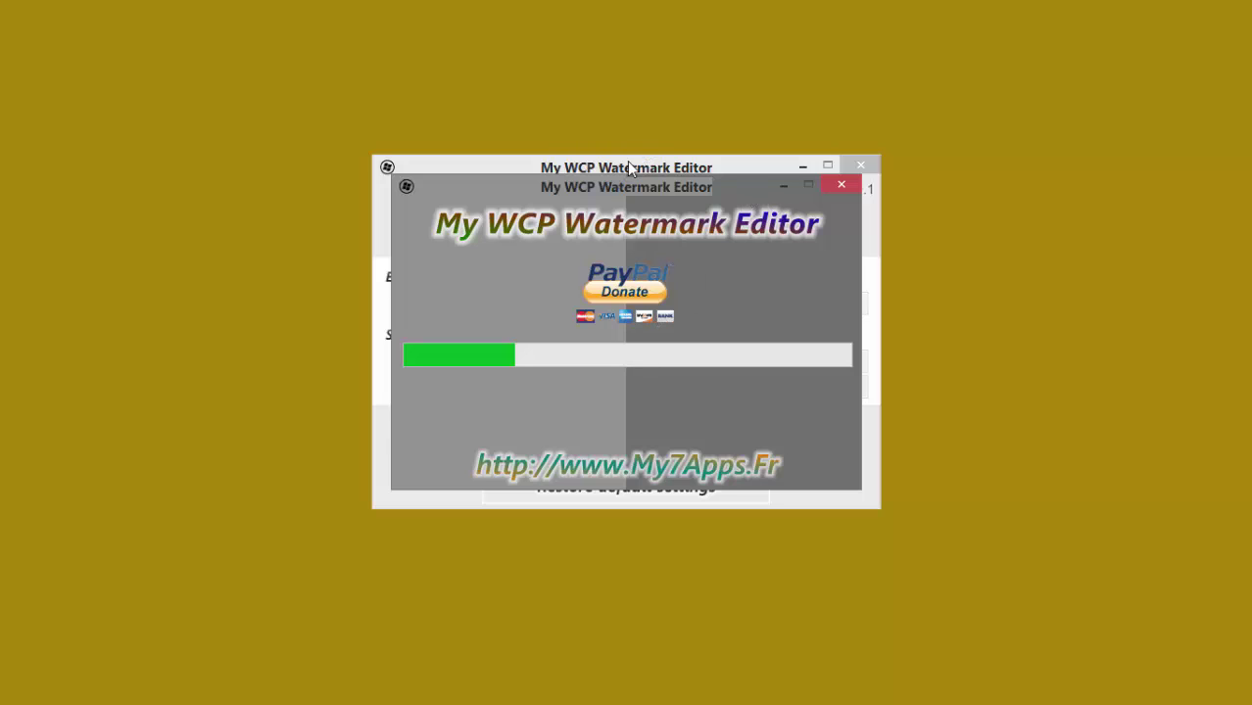
pyautogui.moveTo(633, 192); pyautogui.dragTo(1013, 212)
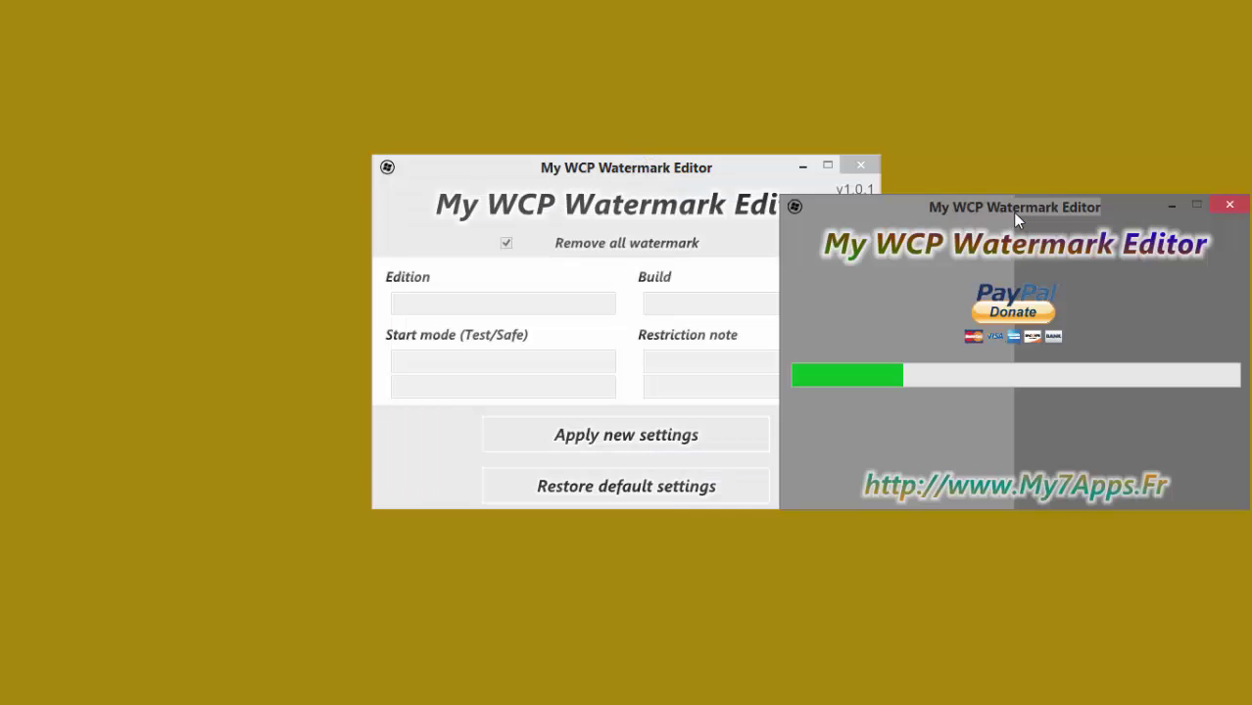
pyautogui.moveTo(623, 232); pyautogui.dragTo(624, 191)
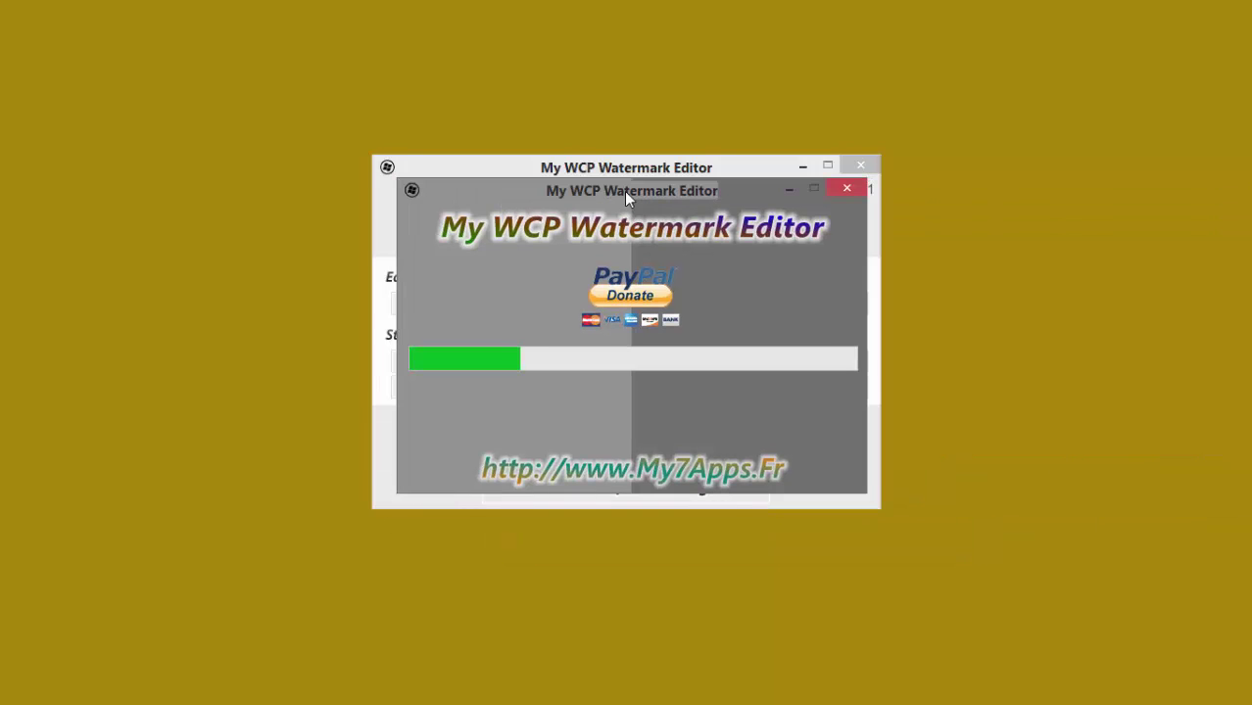
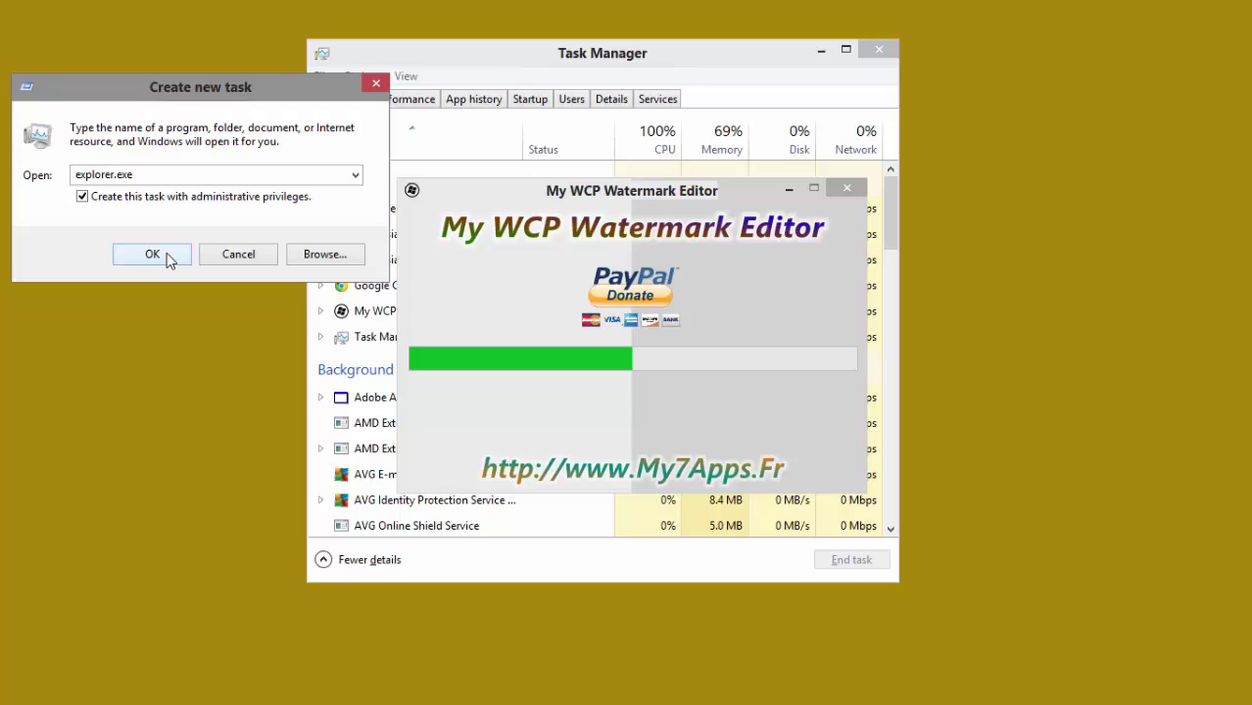
# Start explorer.exe as a new task with administrative privileges, and end the My WCP Watermark Editor task in Task Manager.
pyautogui.click(153, 255)
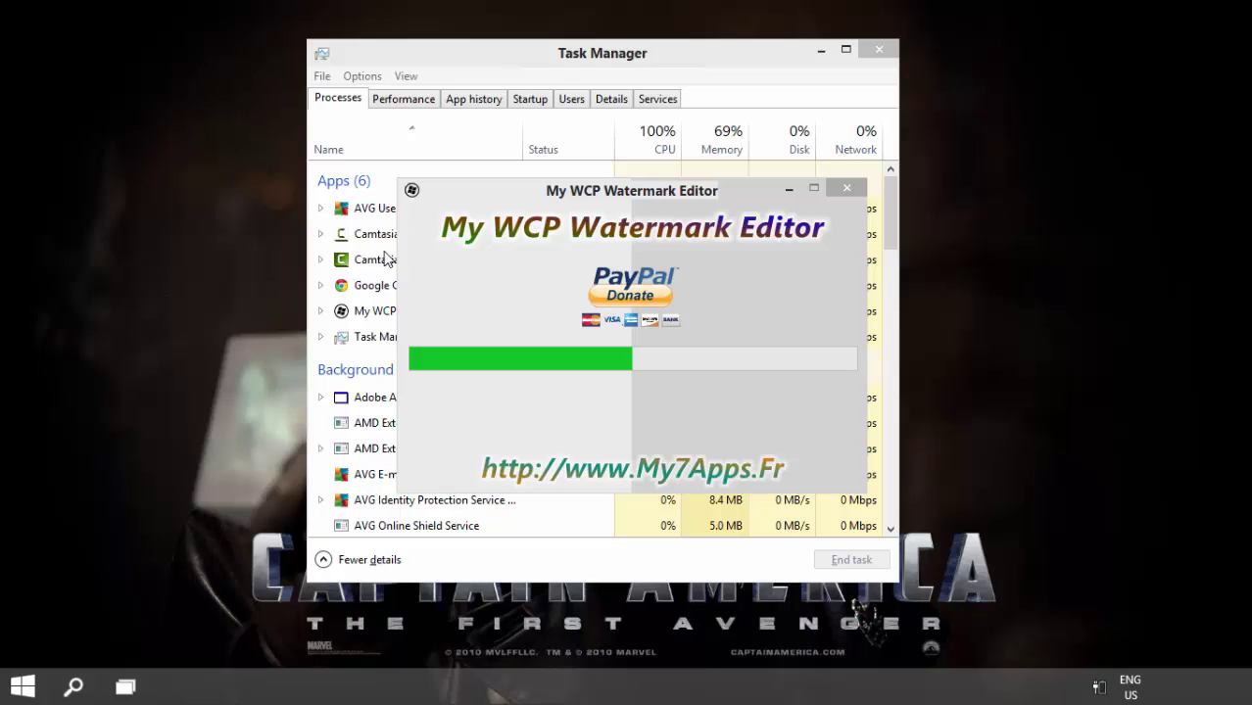
pyautogui.click(368, 315)
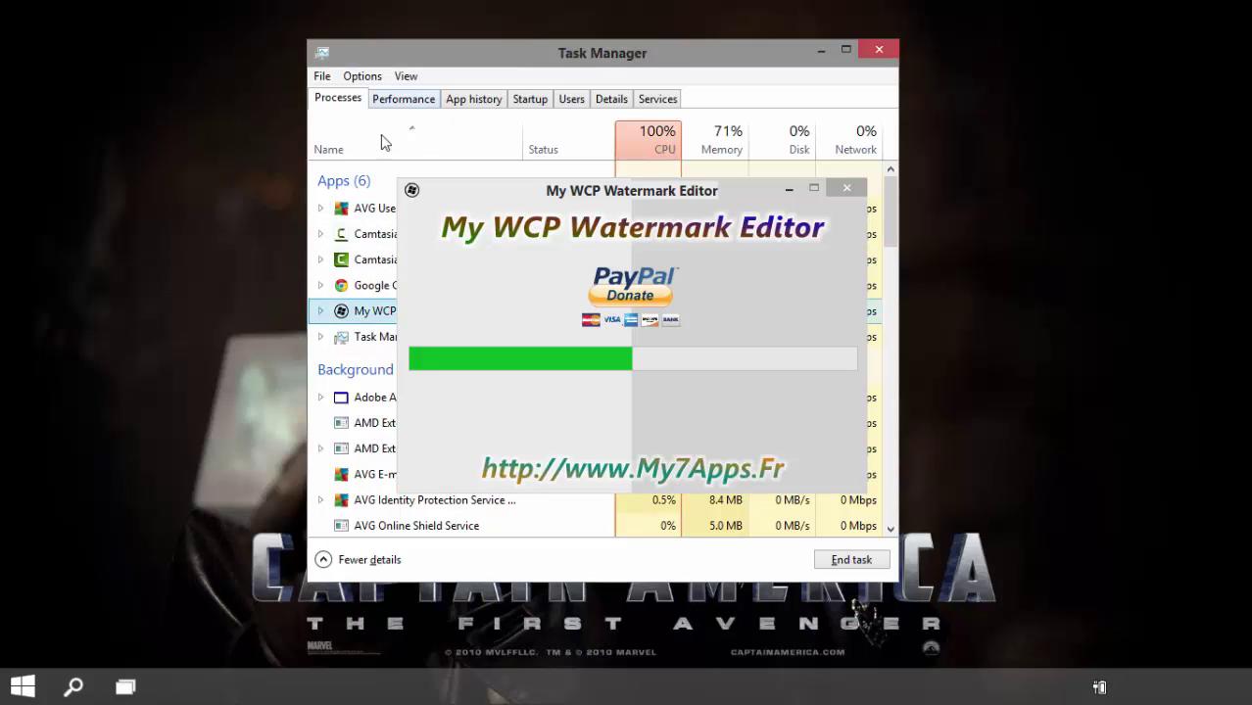
pyautogui.rightClick(374, 318)
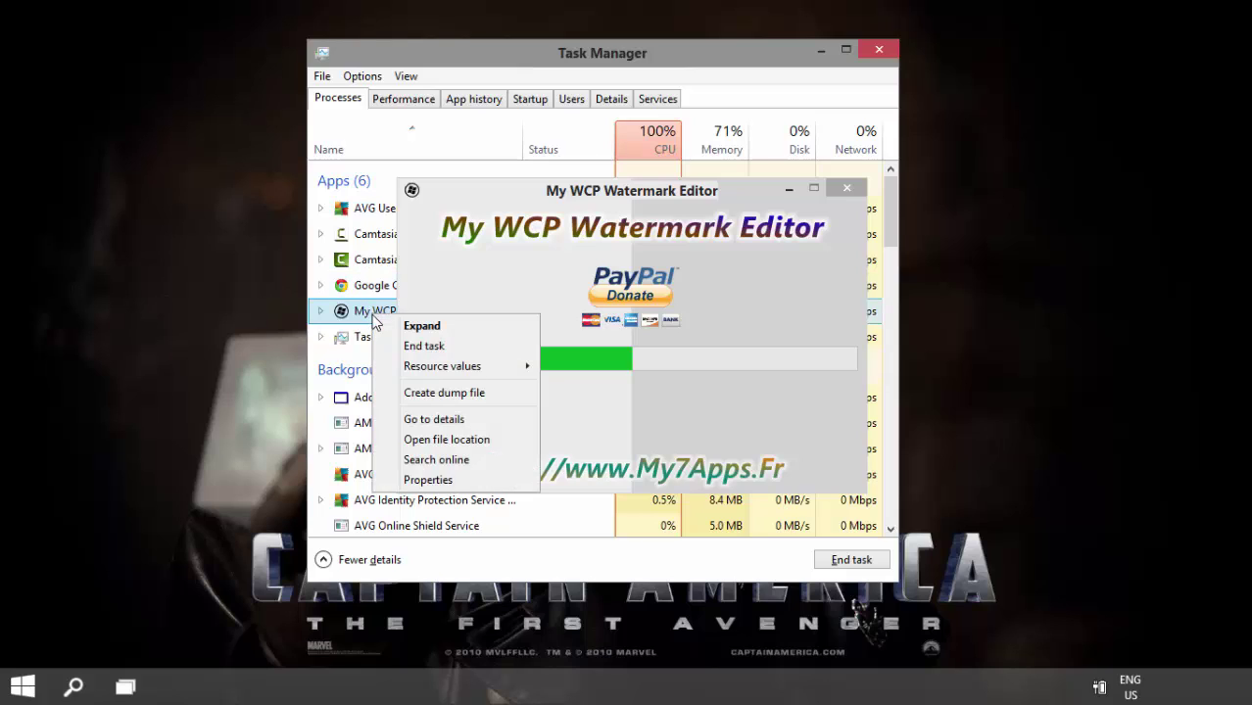
pyautogui.click(423, 348)
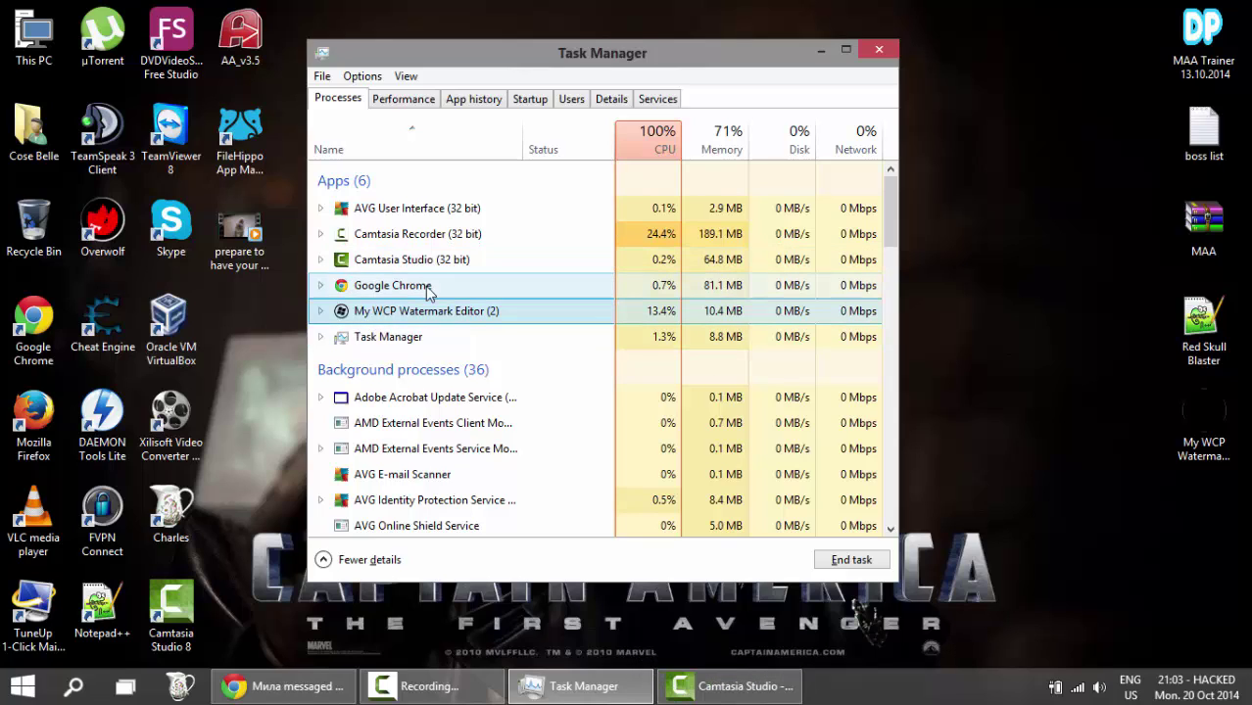
pyautogui.click(425, 337)
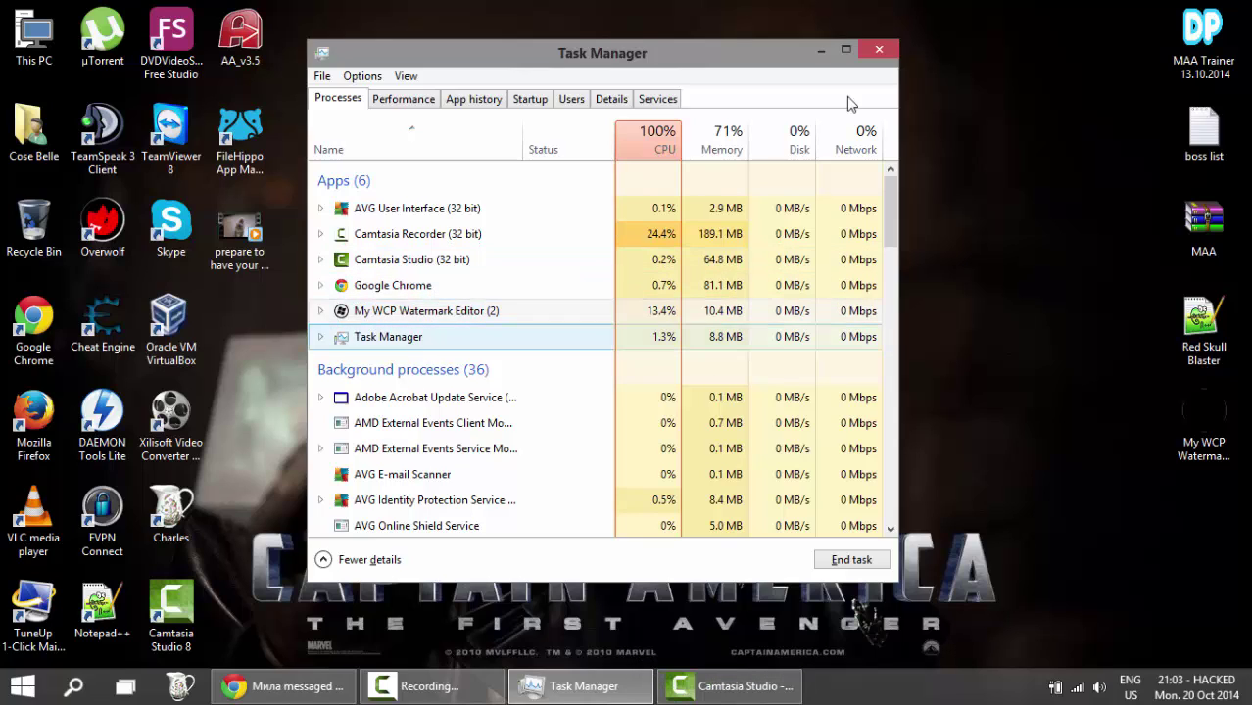
pyautogui.click(880, 51)
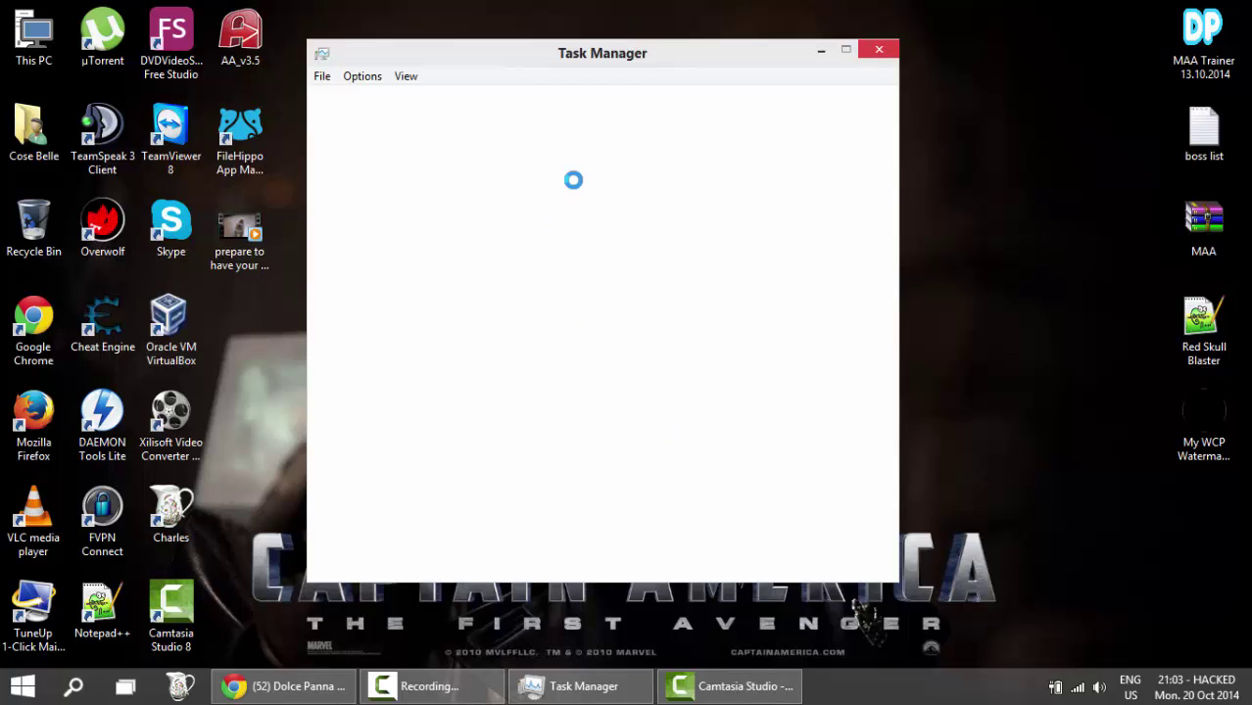
# Open the System properties of This PC to view the Windows edition and activation information.
pyautogui.rightClick(29, 33)
pyautogui.press('Escape')
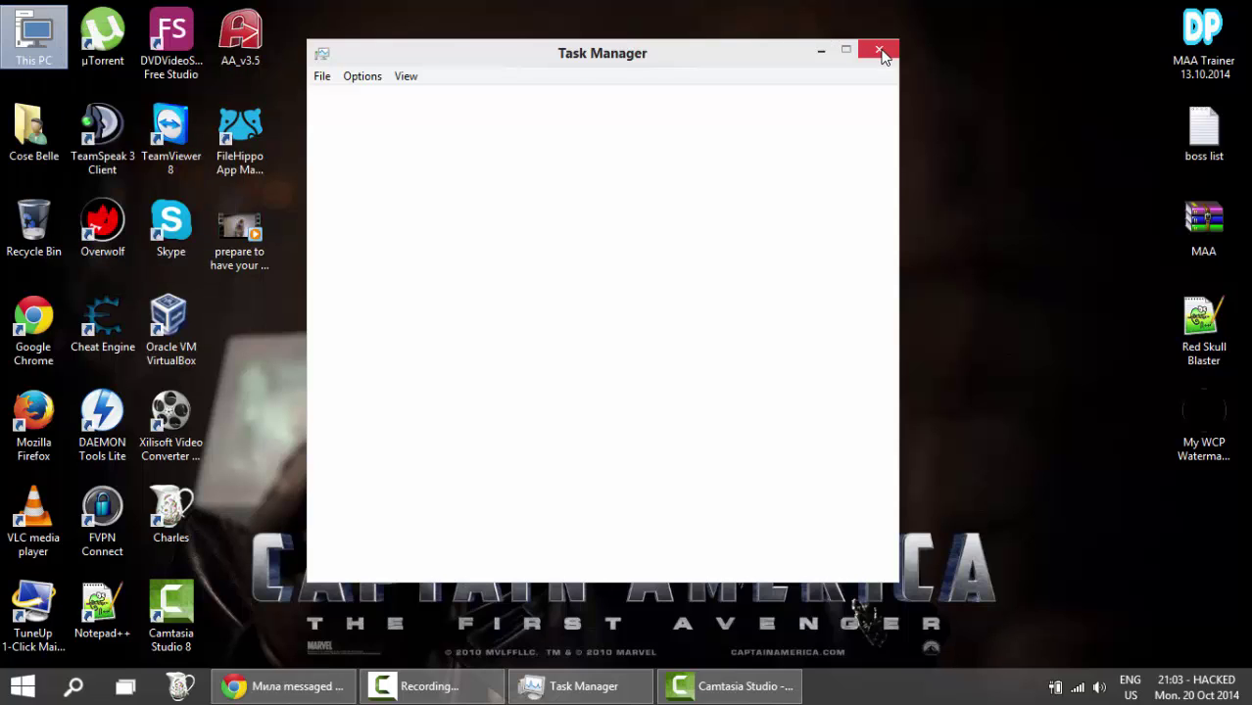
pyautogui.press('Return')
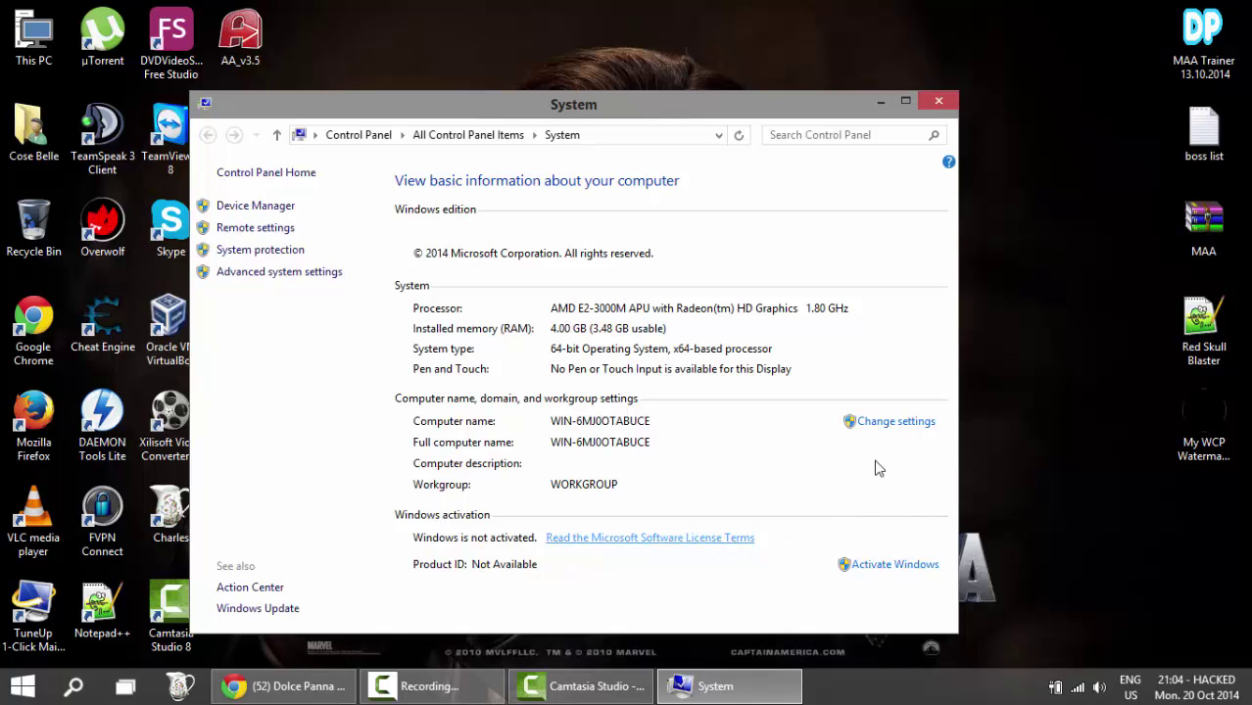
# Try to open Windows activation from the System window, and close the System window.
pyautogui.click(894, 566)
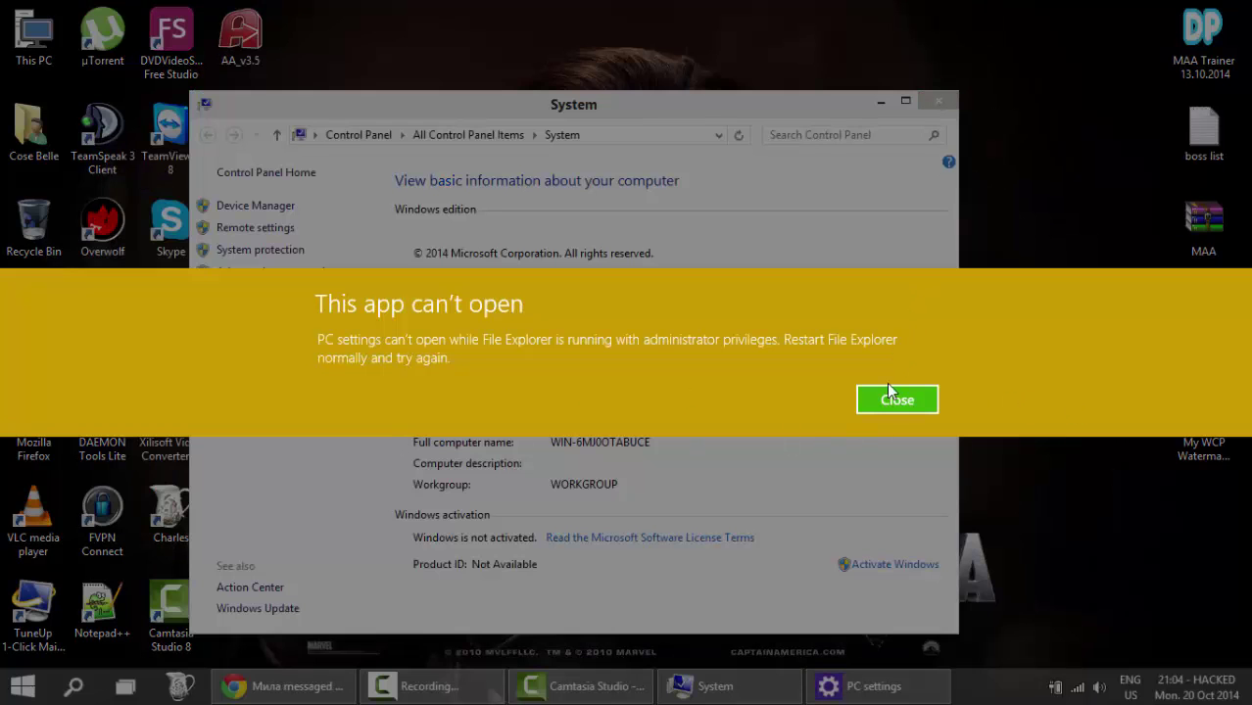
pyautogui.click(913, 401)
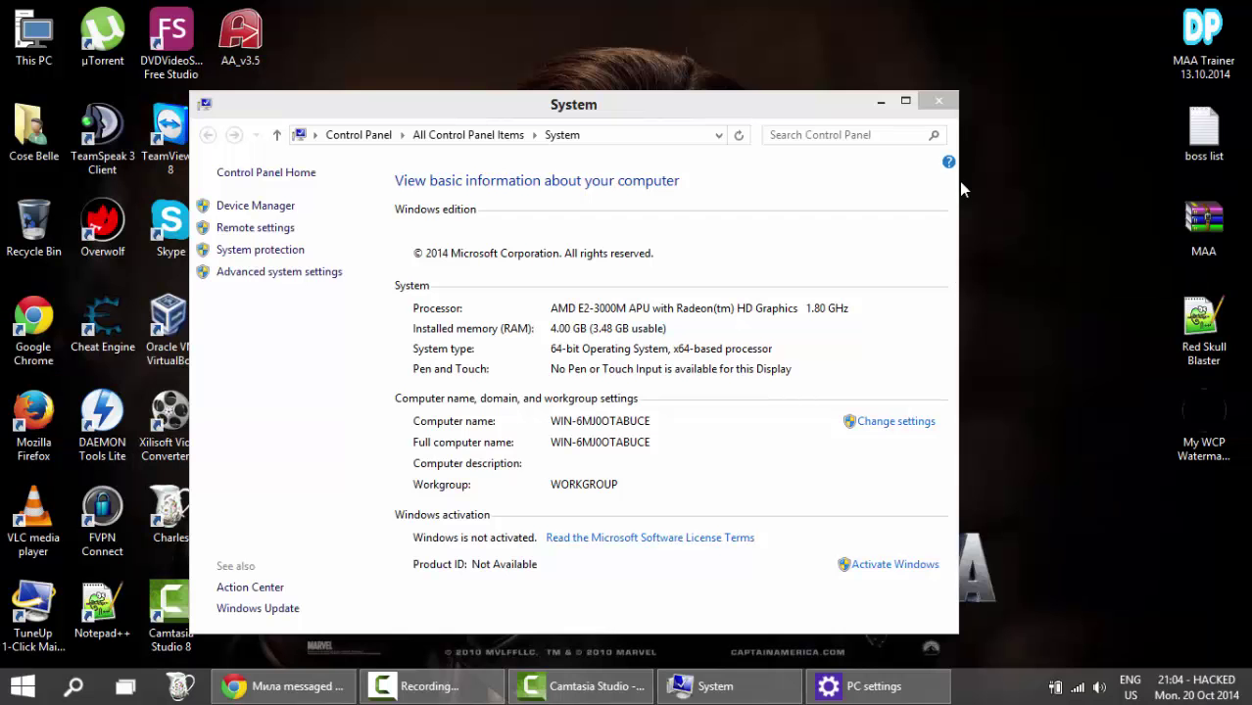
pyautogui.click(939, 101)
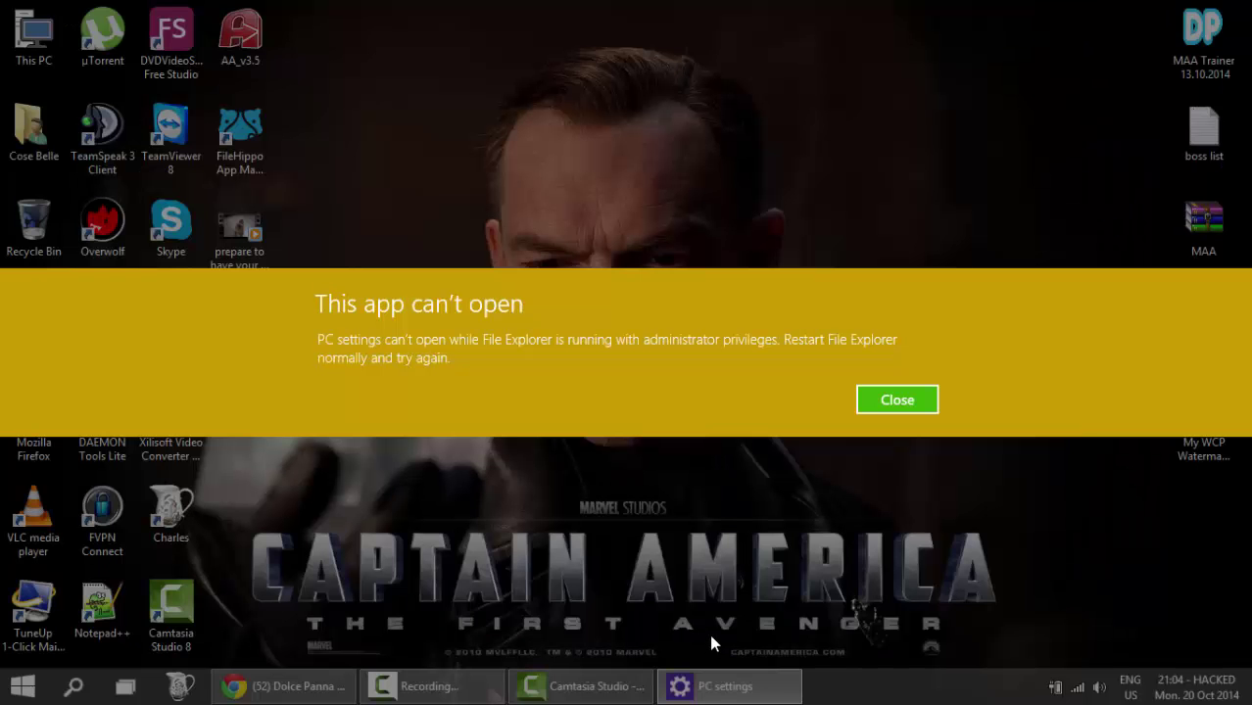
# Dismiss the PC settings message and open the Time format customization through the clock's date, time and calendar settings.
pyautogui.click(894, 401)
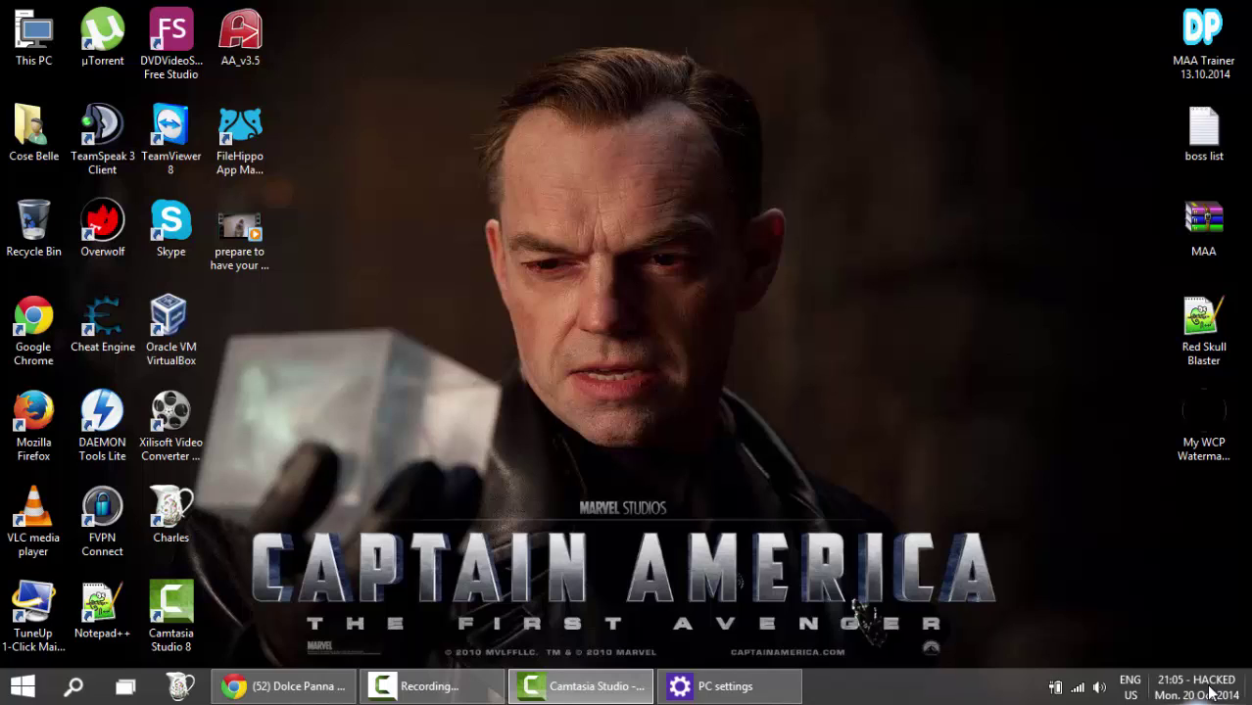
pyautogui.click(1212, 694)
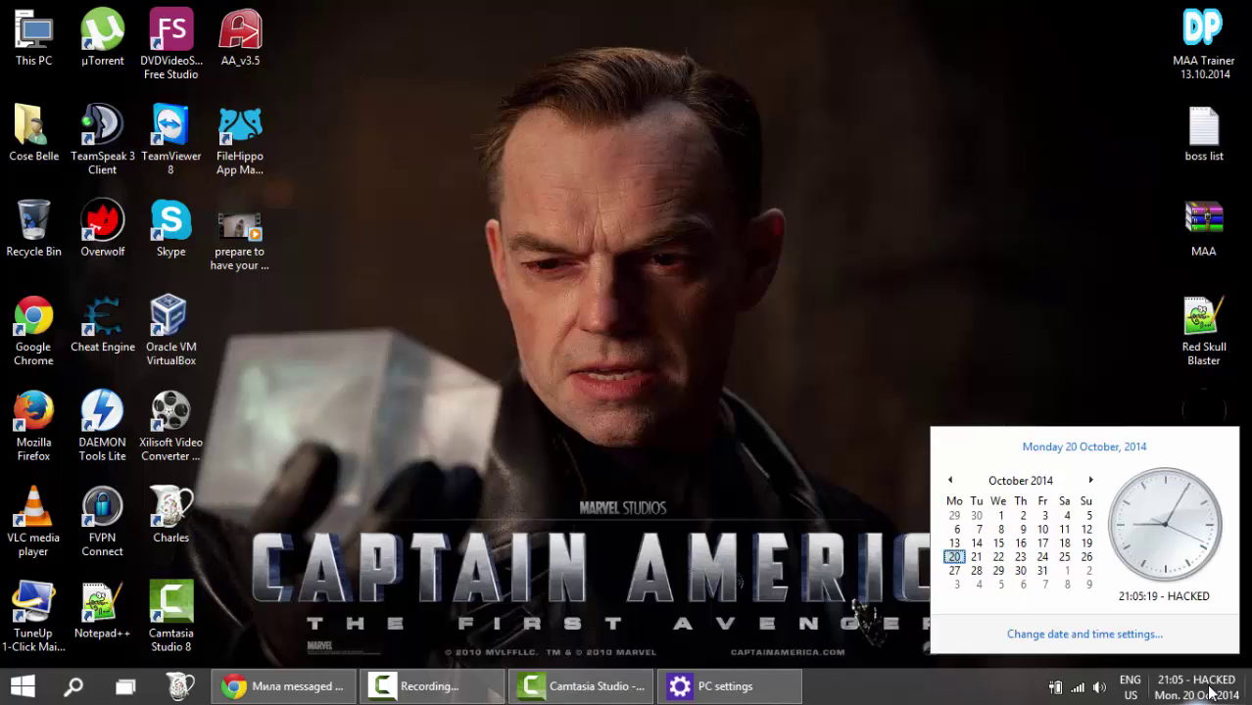
pyautogui.click(1087, 639)
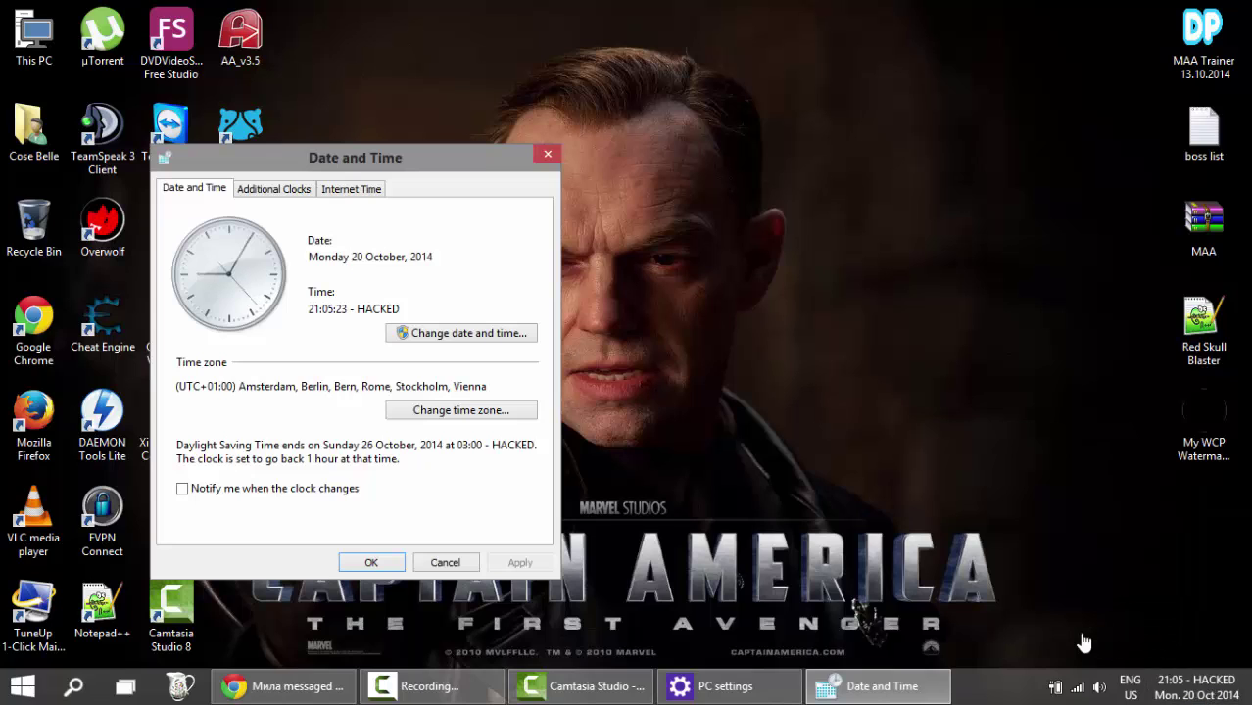
pyautogui.click(473, 337)
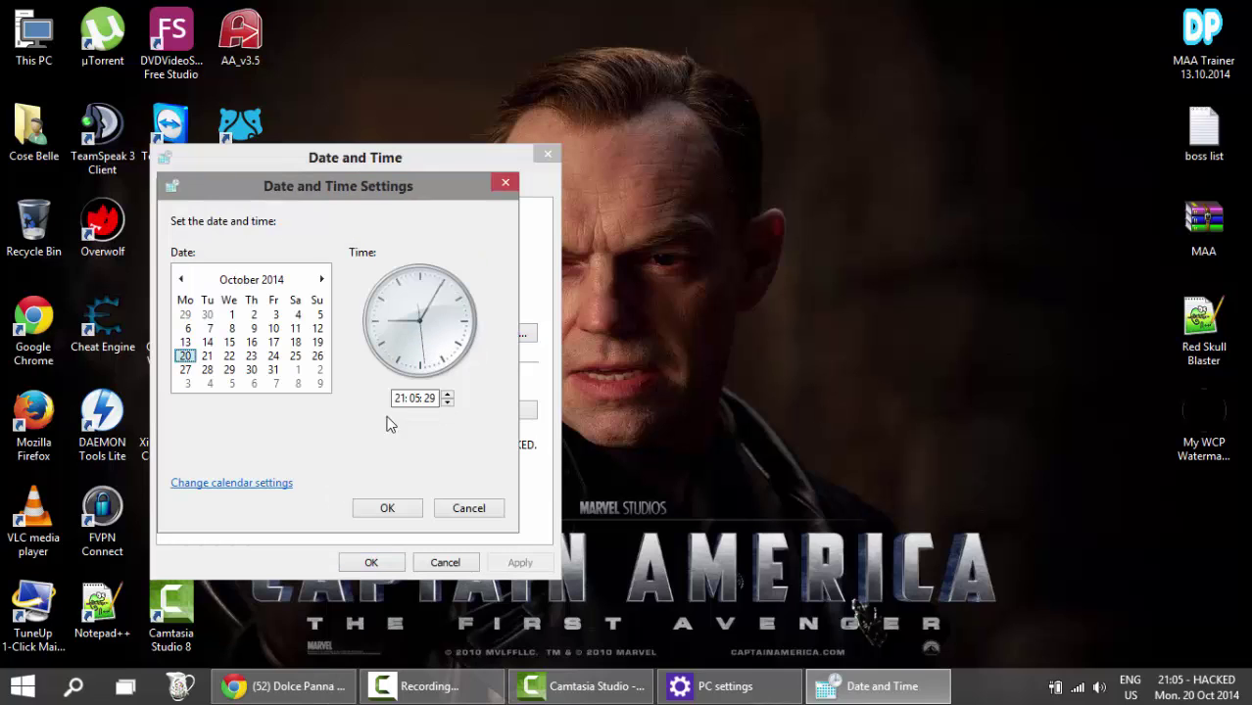
pyautogui.click(233, 490)
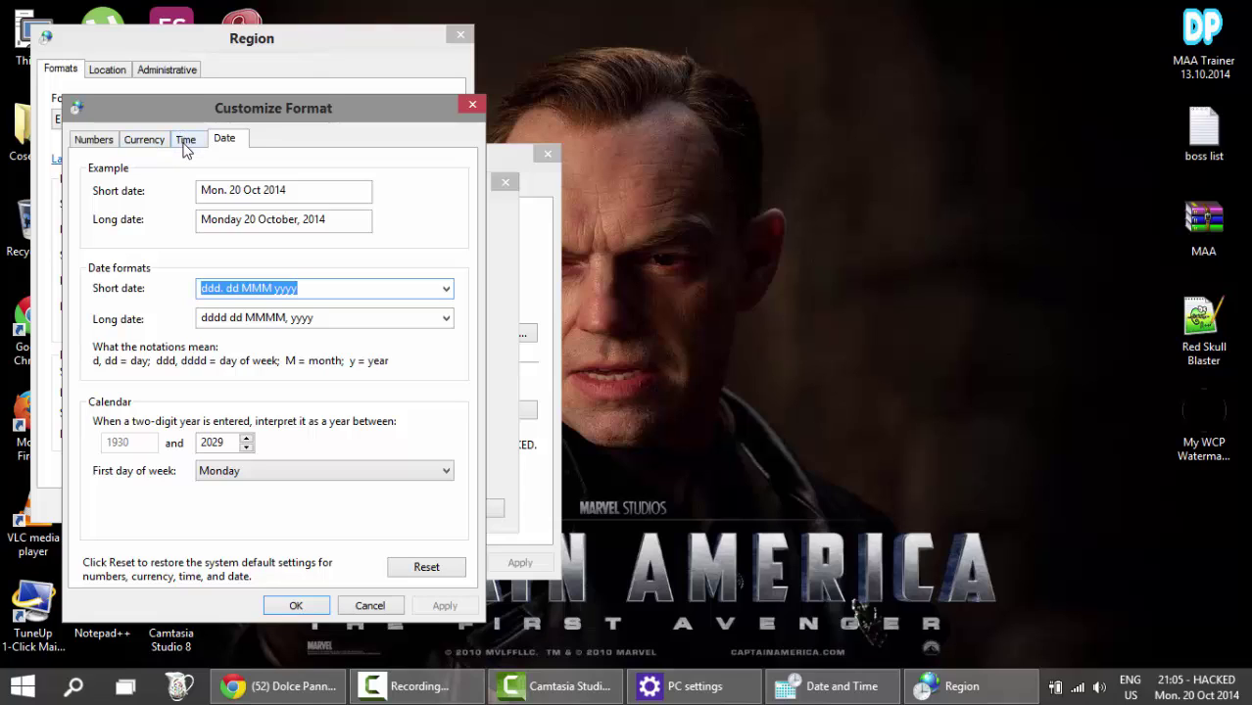
pyautogui.click(185, 144)
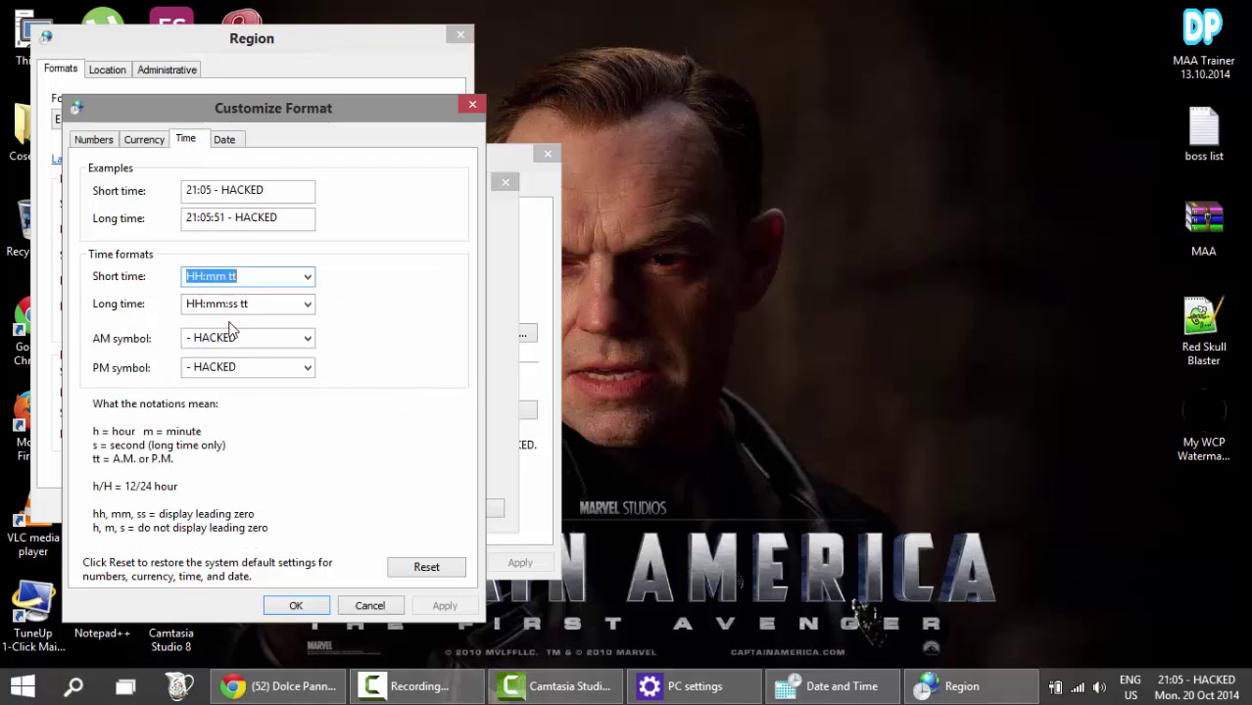
# Examine the tt notation in the Short time and Long time formats.
pyautogui.click(252, 279)
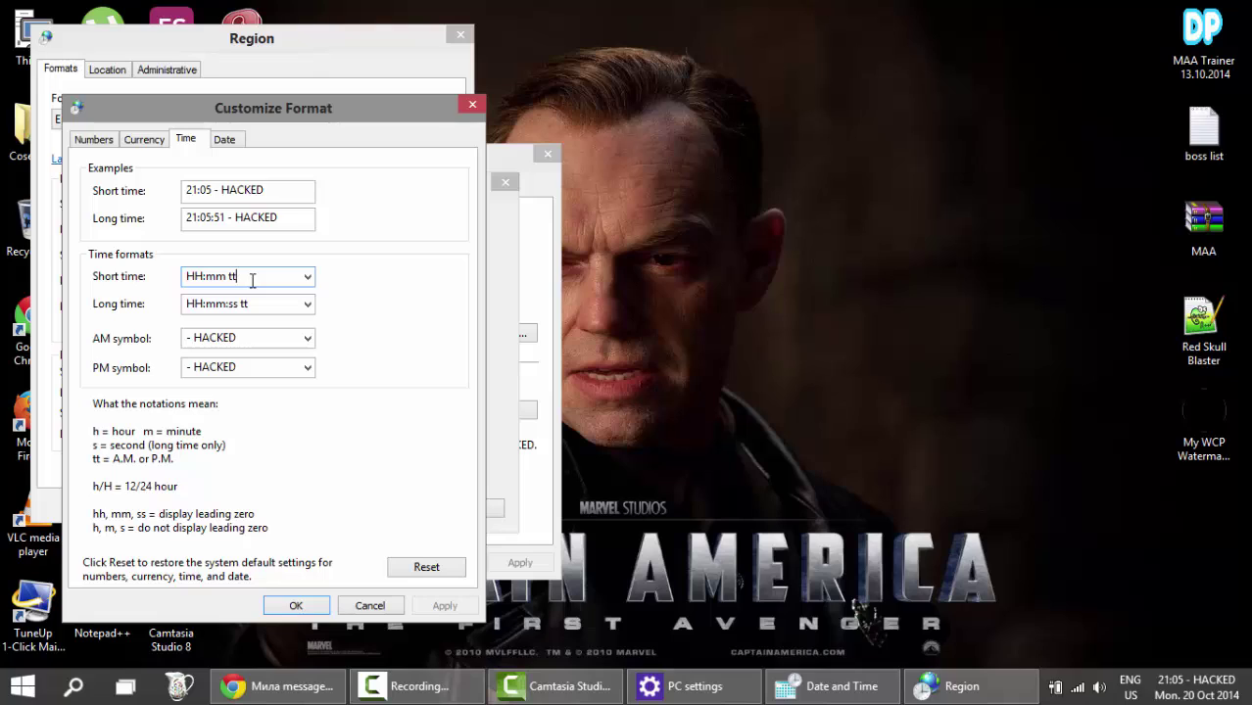
pyautogui.press('BackSpace')
pyautogui.click(252, 281)
pyautogui.click(226, 278)
pyautogui.click(253, 303)
pyautogui.click(252, 304)
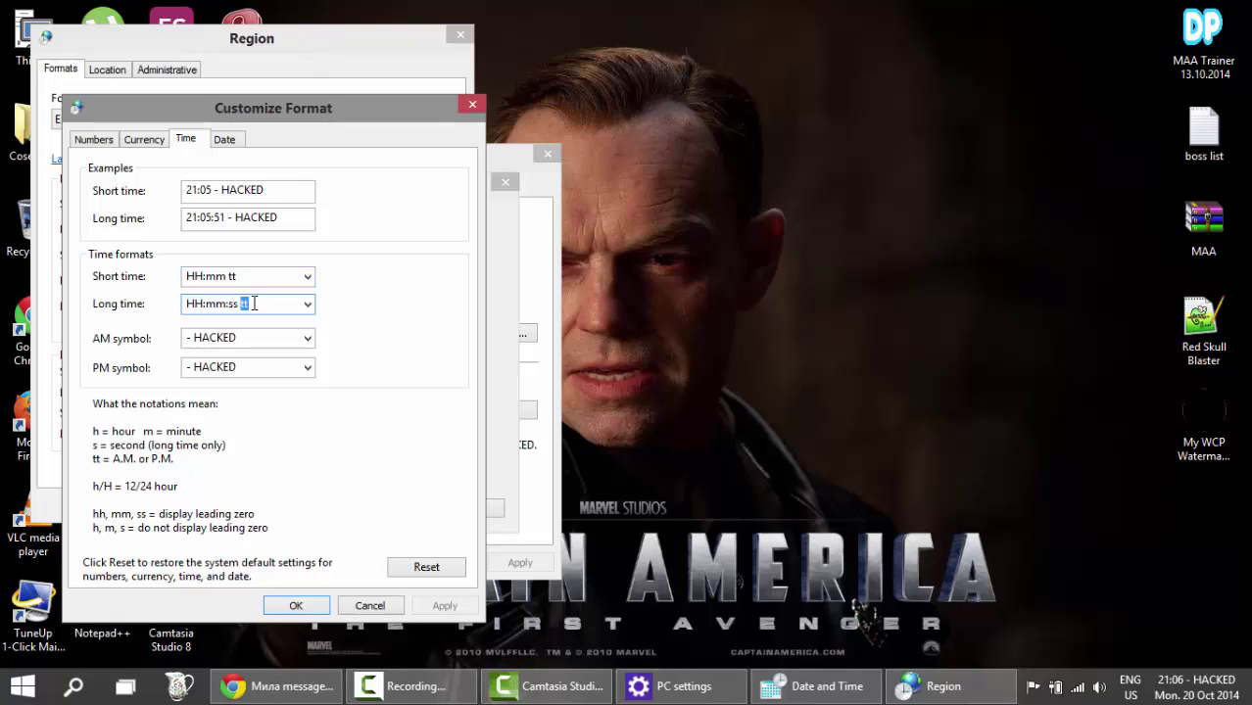
pyautogui.click(237, 276)
pyautogui.click(237, 276)
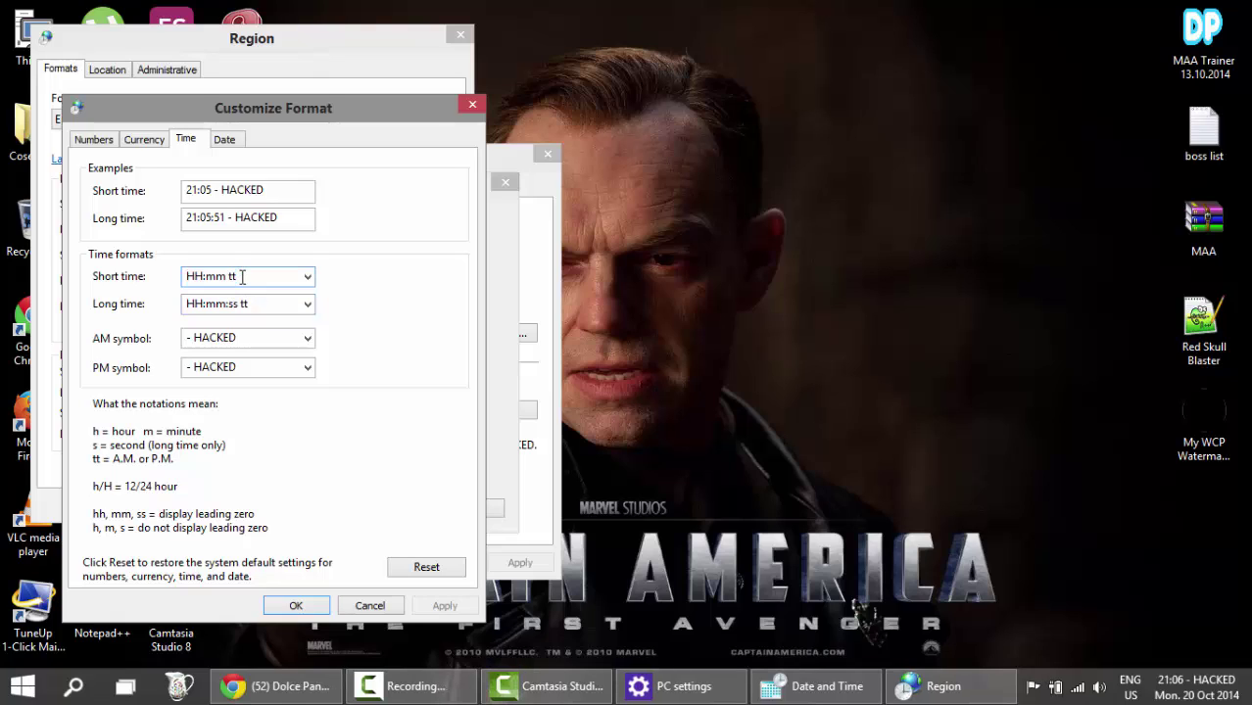
pyautogui.doubleClick(233, 276)
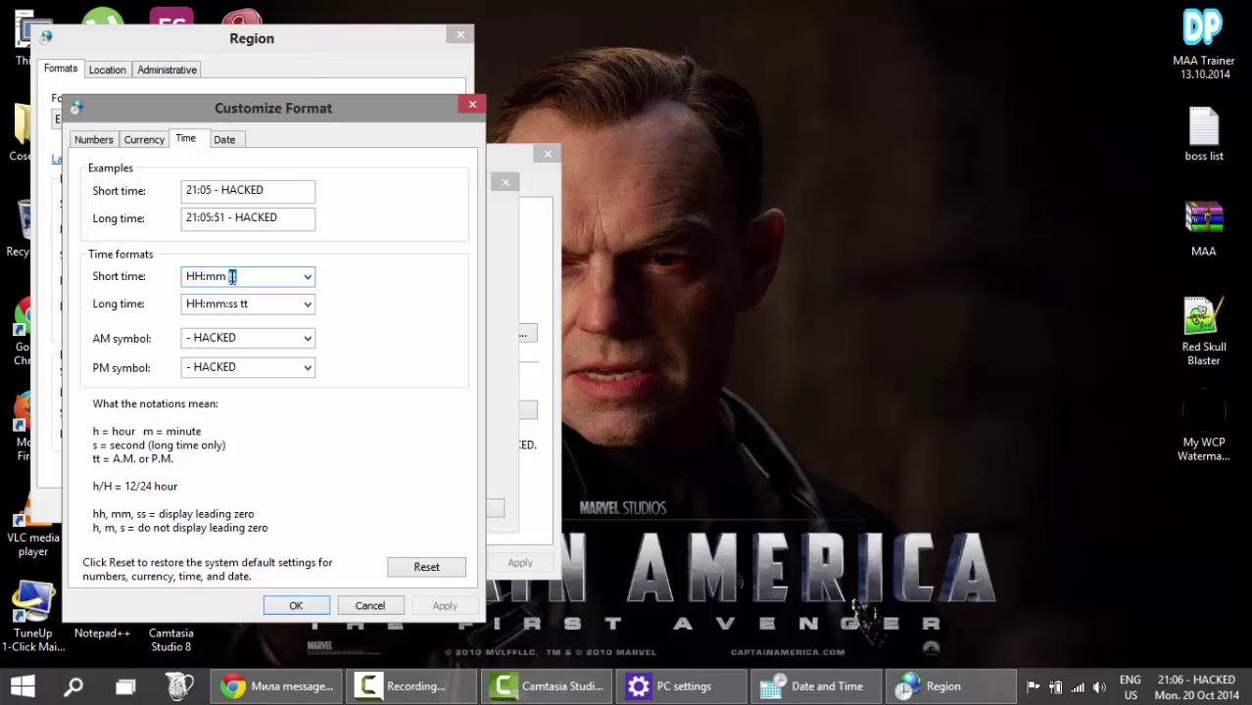
# Set both the AM symbol and the PM symbol to OWNED and apply the time format.
pyautogui.click(251, 337)
pyautogui.click(235, 339)
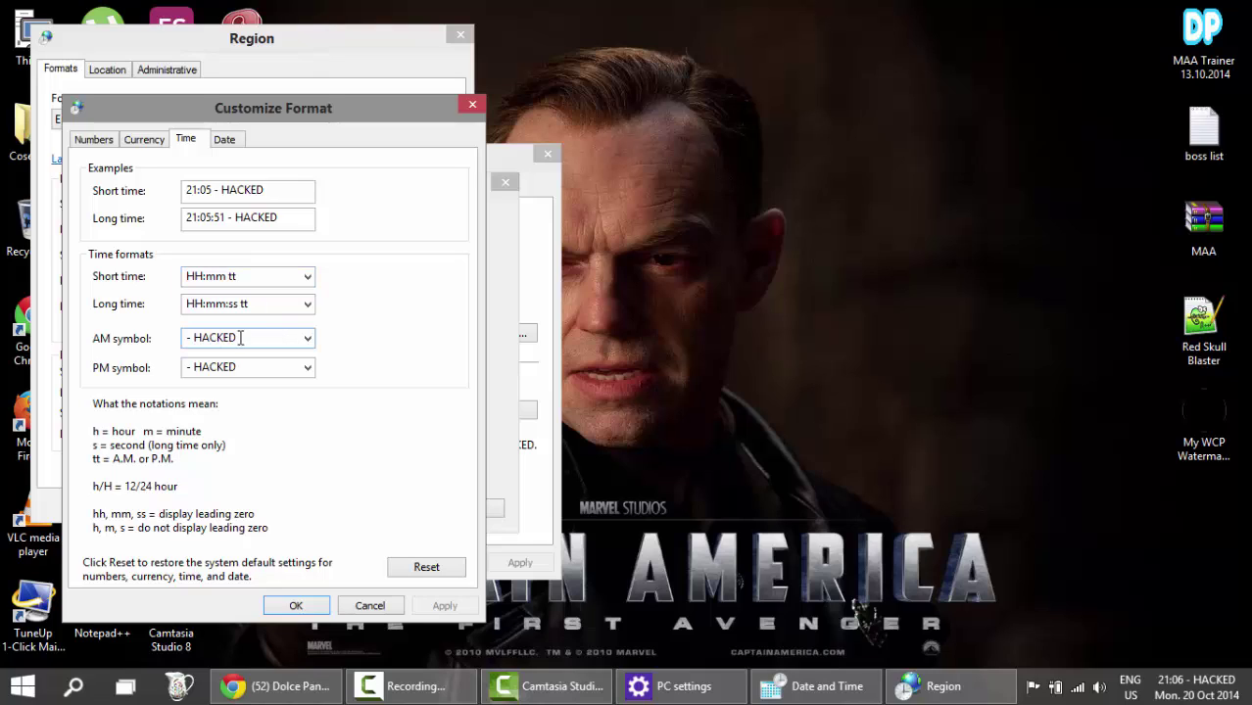
pyautogui.moveTo(235, 339); pyautogui.dragTo(181, 339)
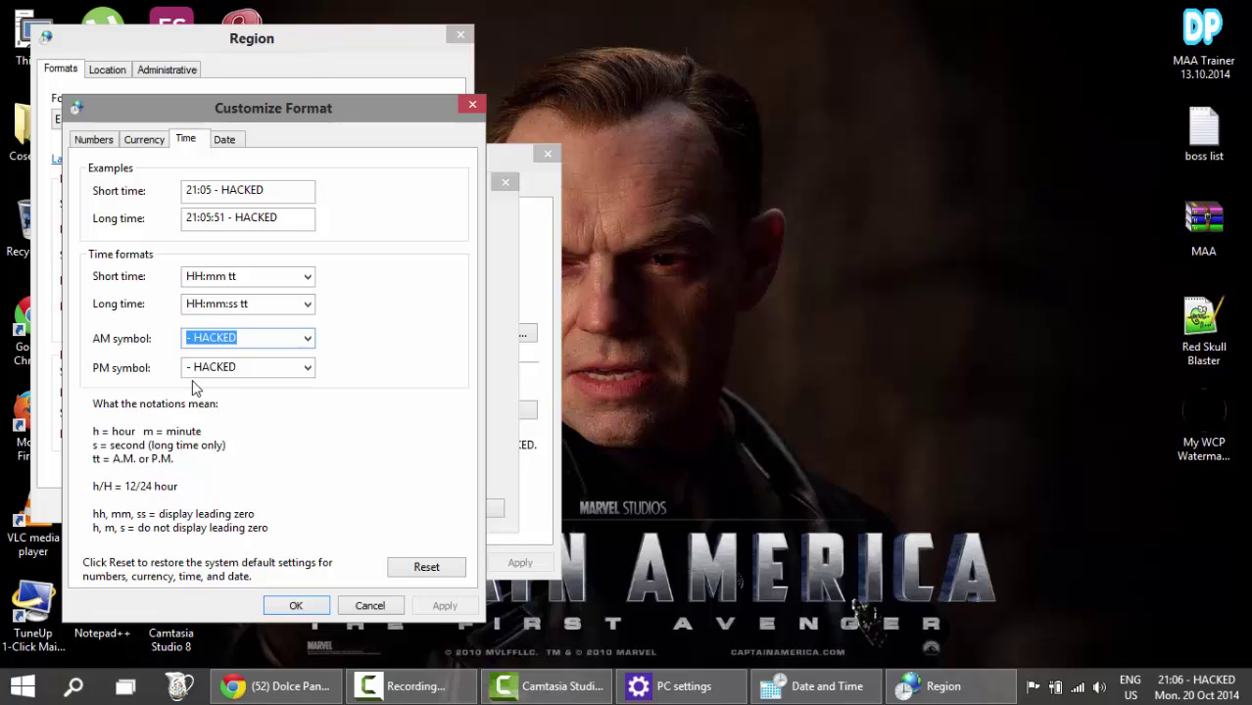
pyautogui.write('OWNED')
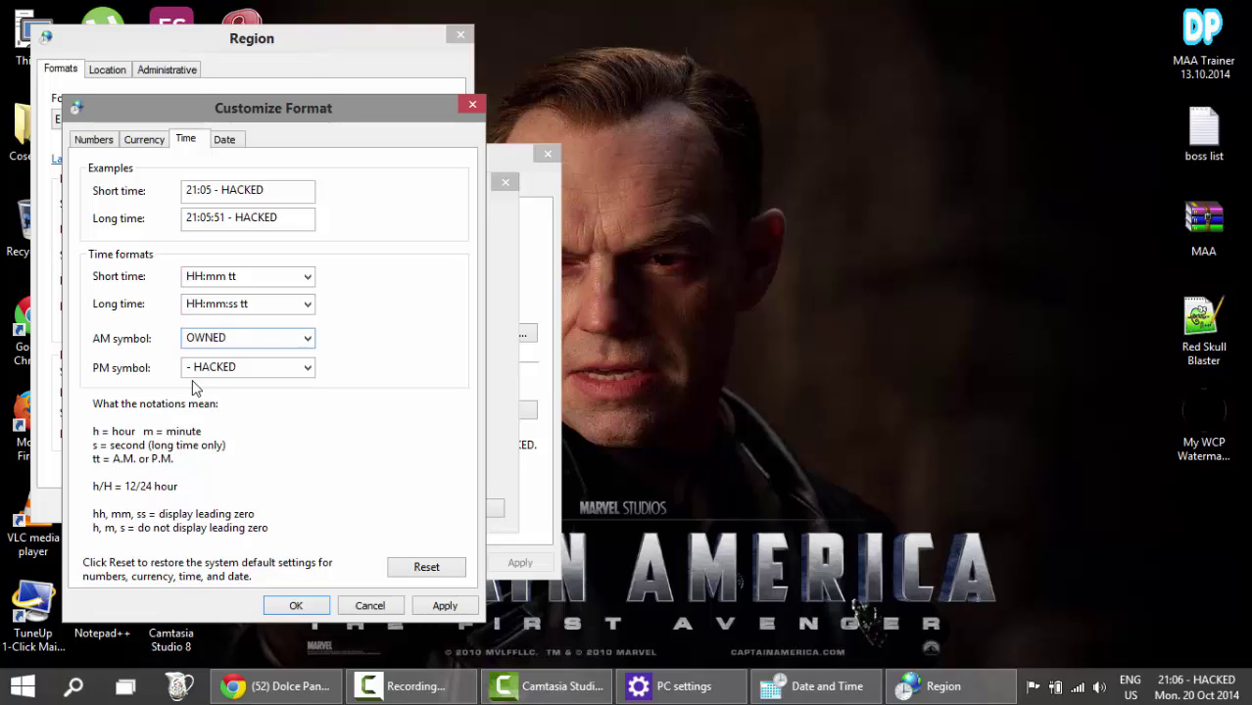
pyautogui.click(260, 368)
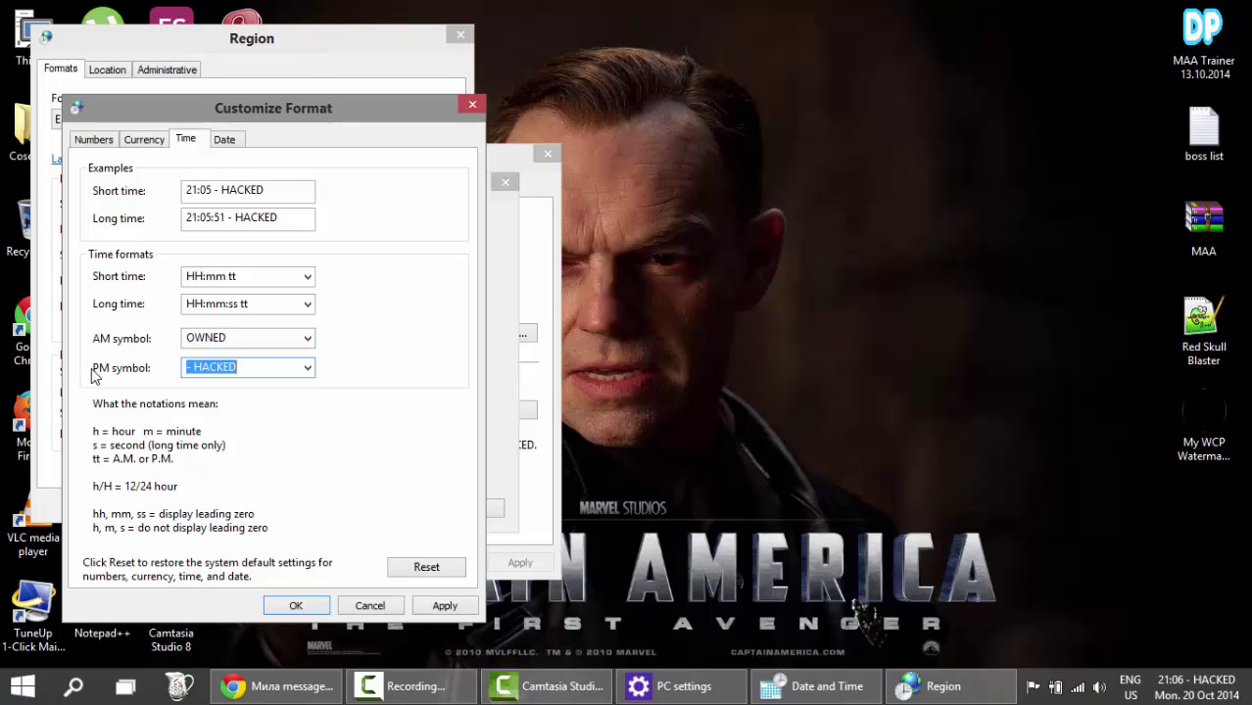
pyautogui.write('OWNED')
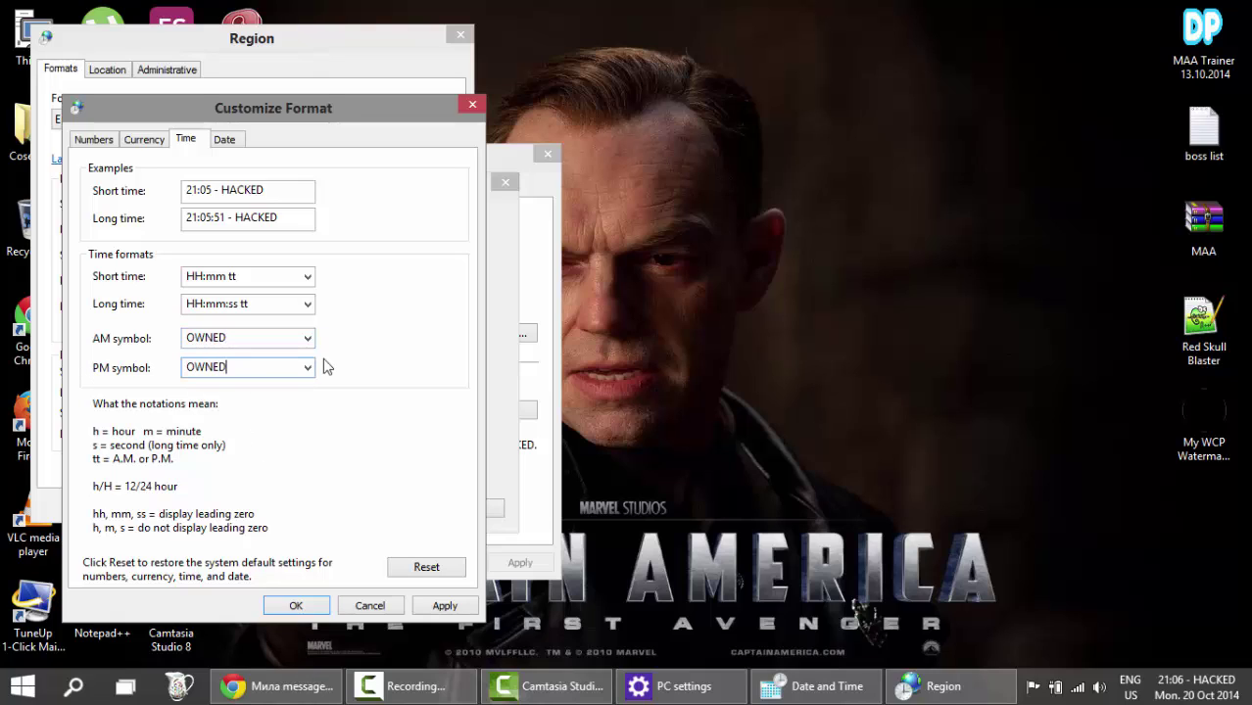
pyautogui.click(445, 607)
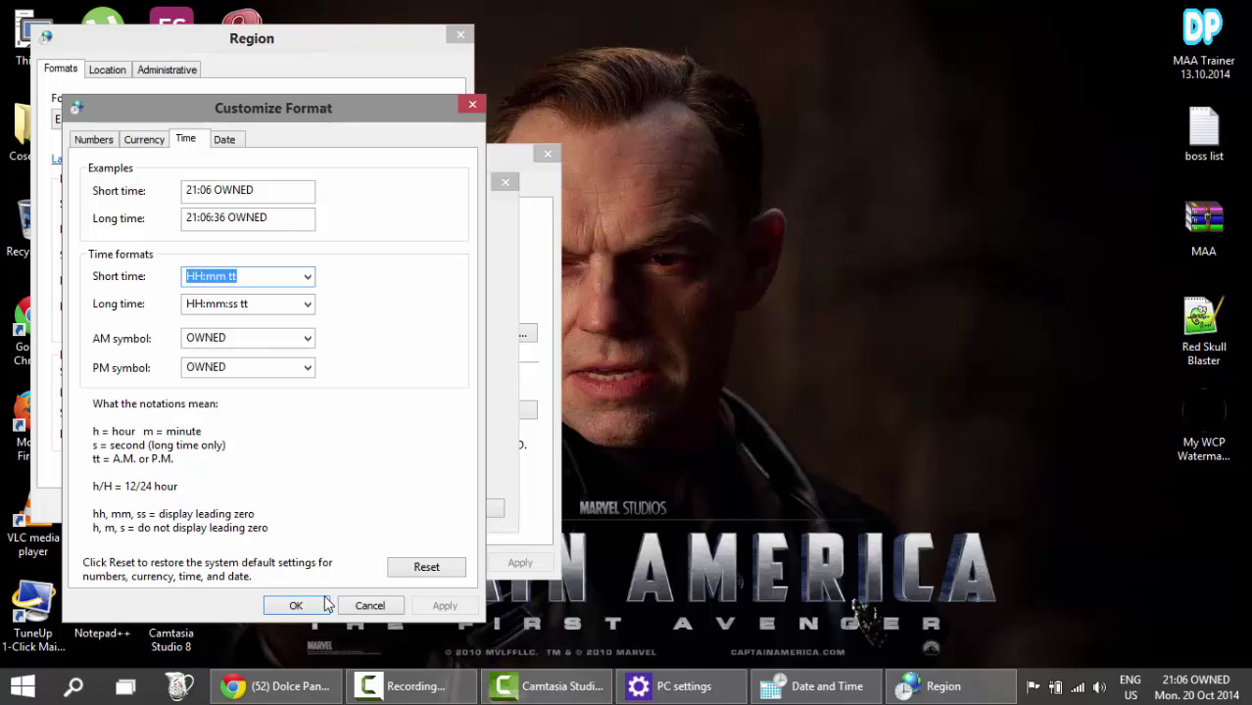
# Set both the AM symbol and the PM symbol to "- HACKED" and apply the time format.
pyautogui.doubleClick(247, 339)
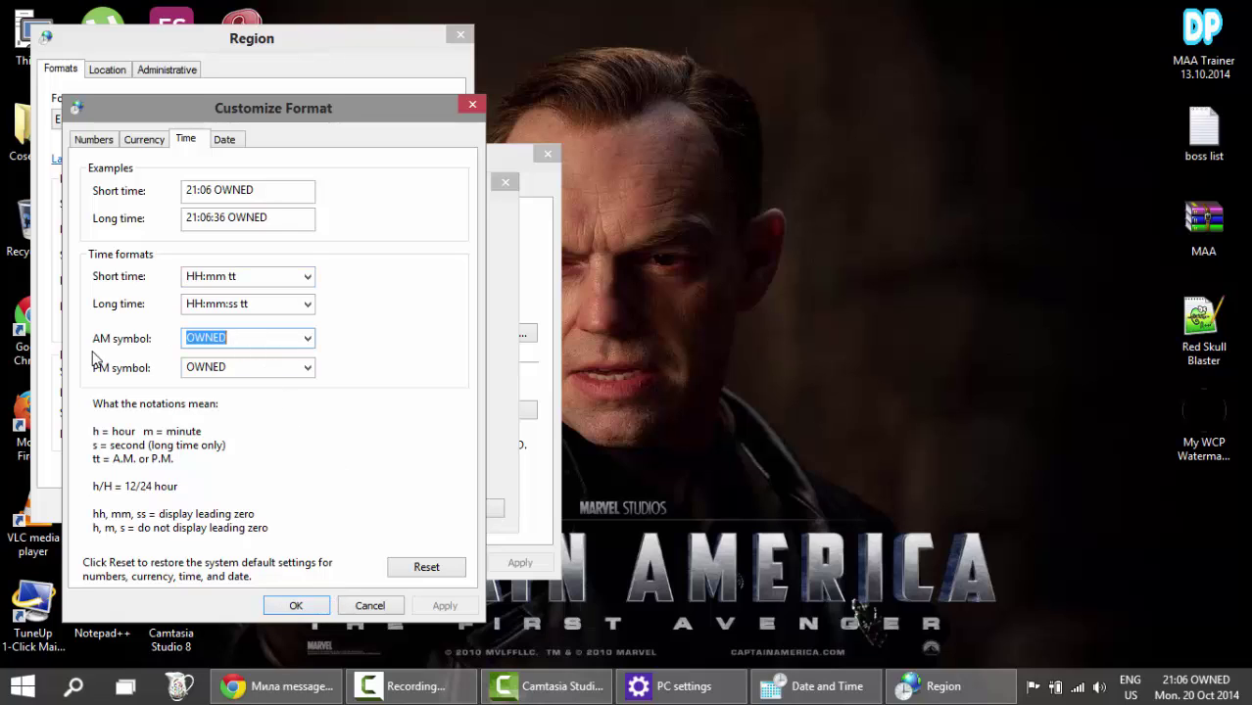
pyautogui.click(306, 338)
pyautogui.click(271, 358)
pyautogui.click(307, 368)
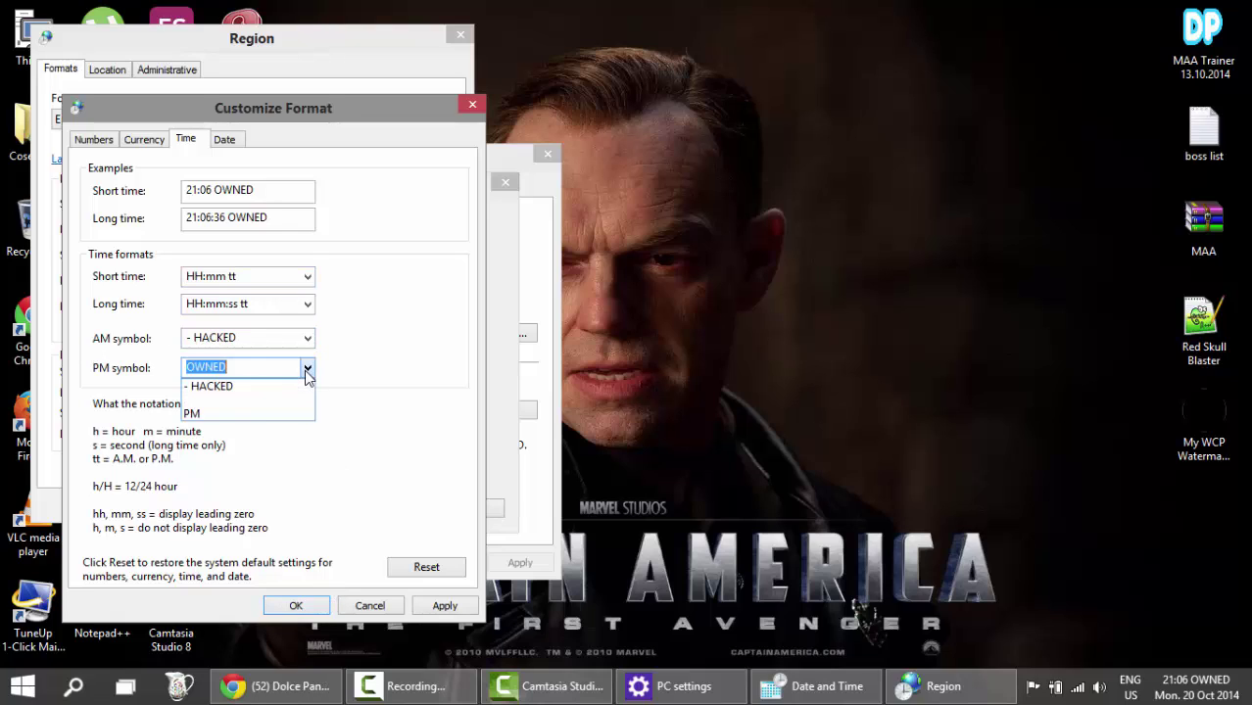
pyautogui.click(257, 386)
pyautogui.click(446, 606)
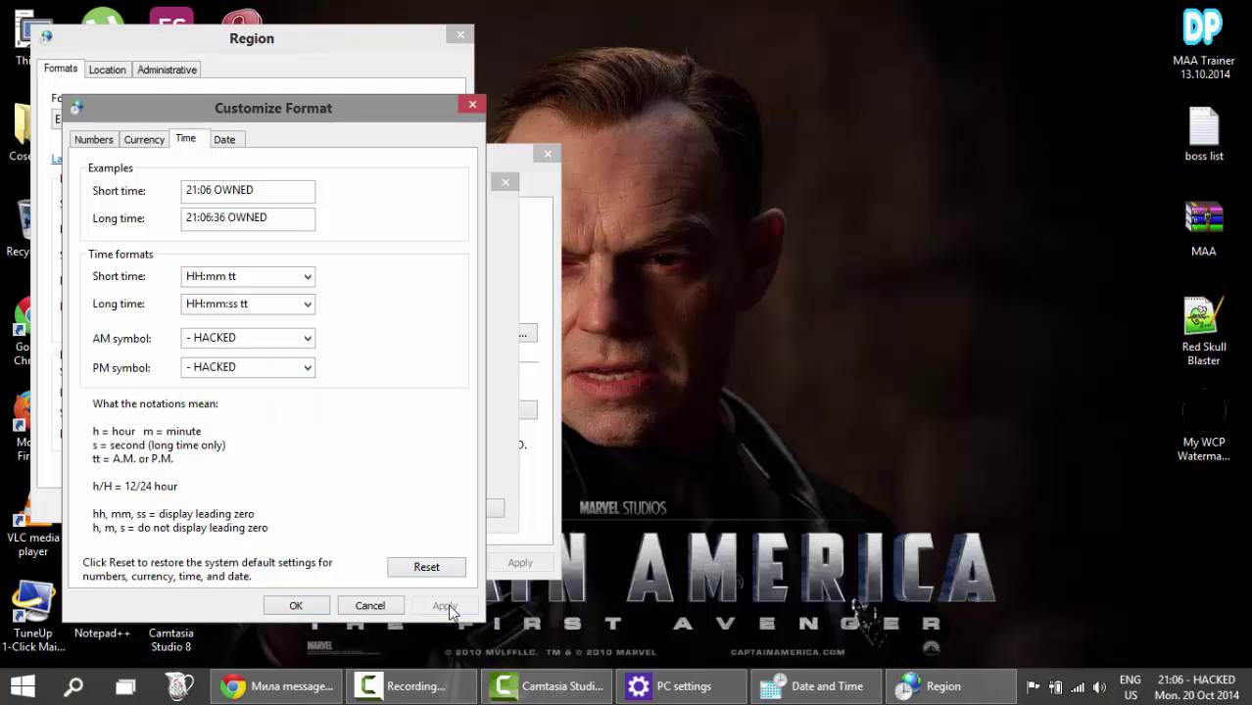
# Review the available PM and AM symbol choices and the date format settings.
pyautogui.click(308, 368)
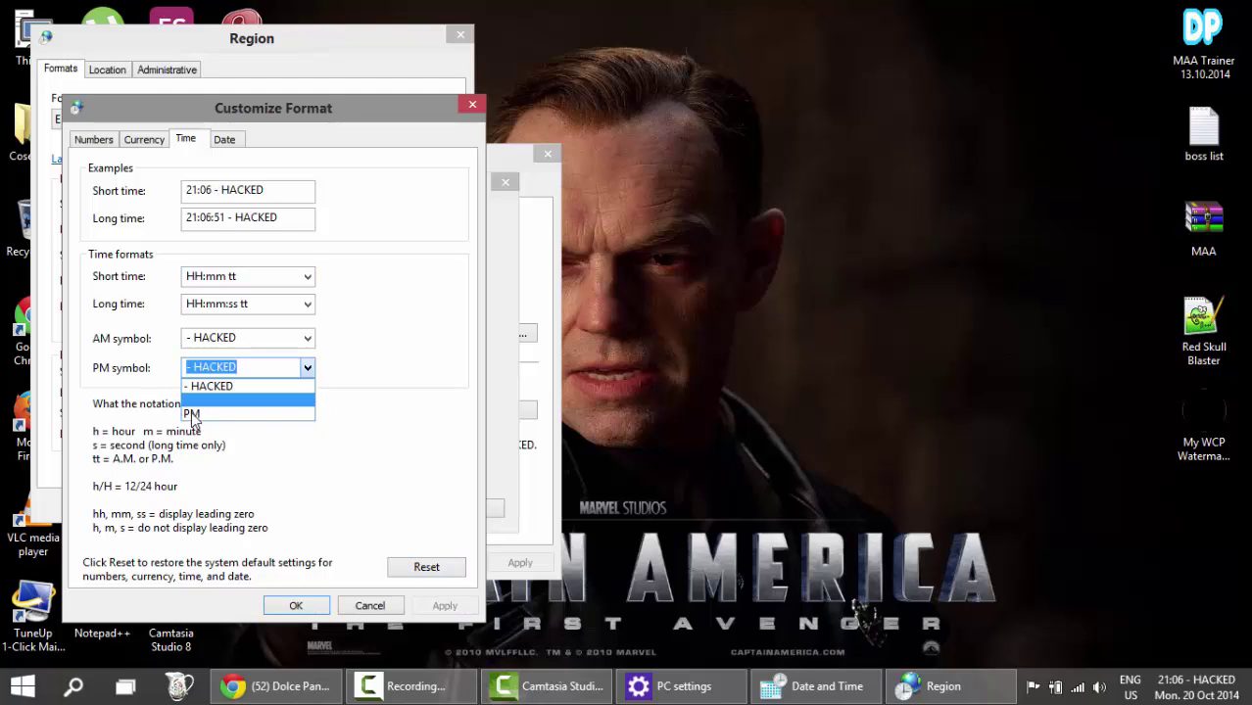
pyautogui.click(307, 367)
pyautogui.click(308, 339)
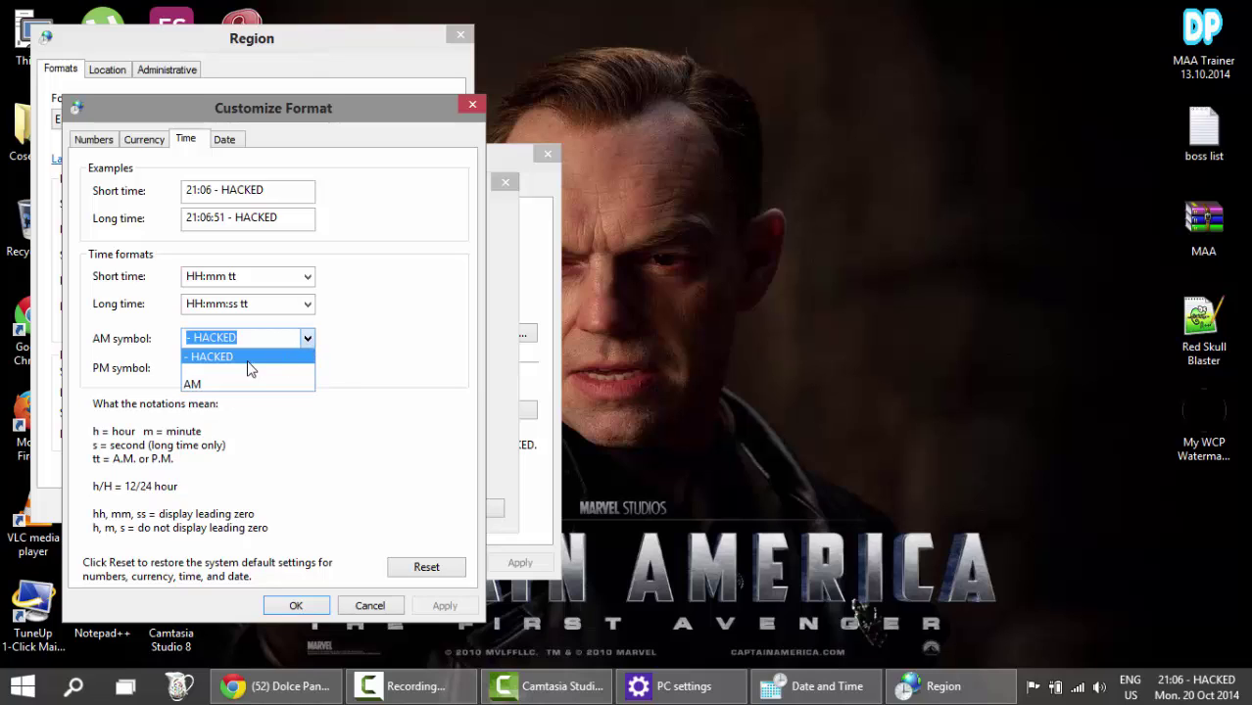
pyautogui.click(397, 339)
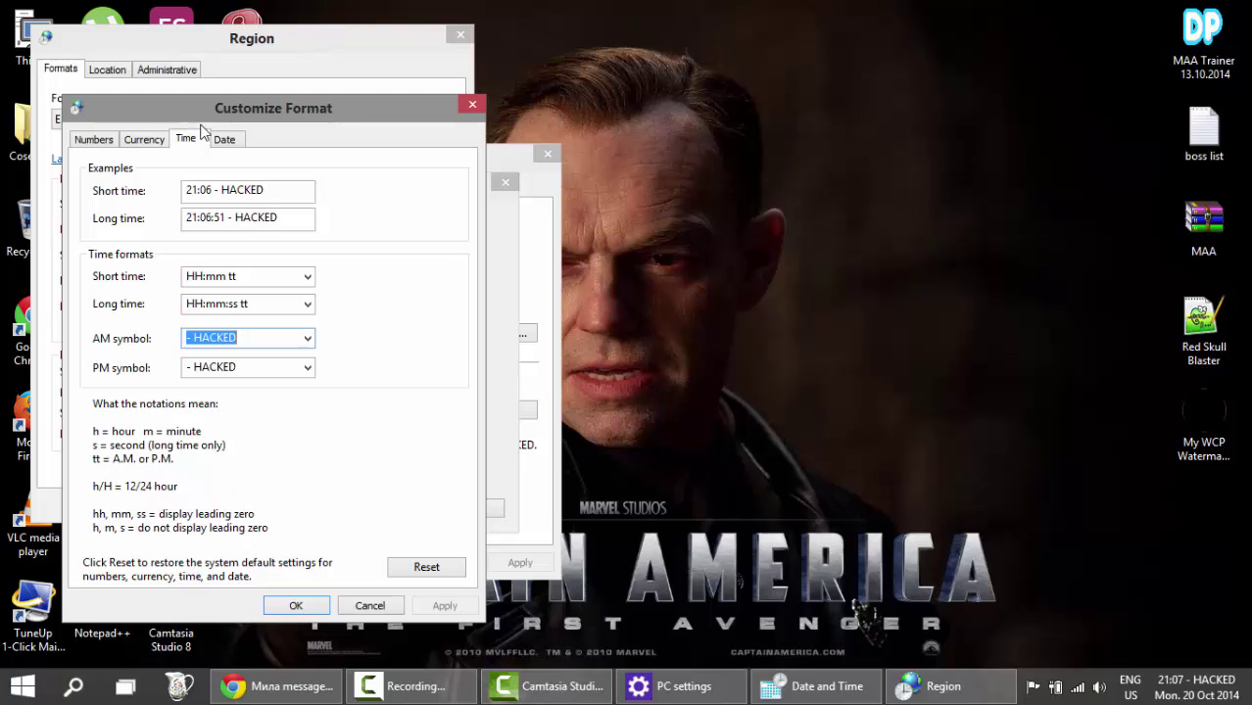
pyautogui.click(224, 140)
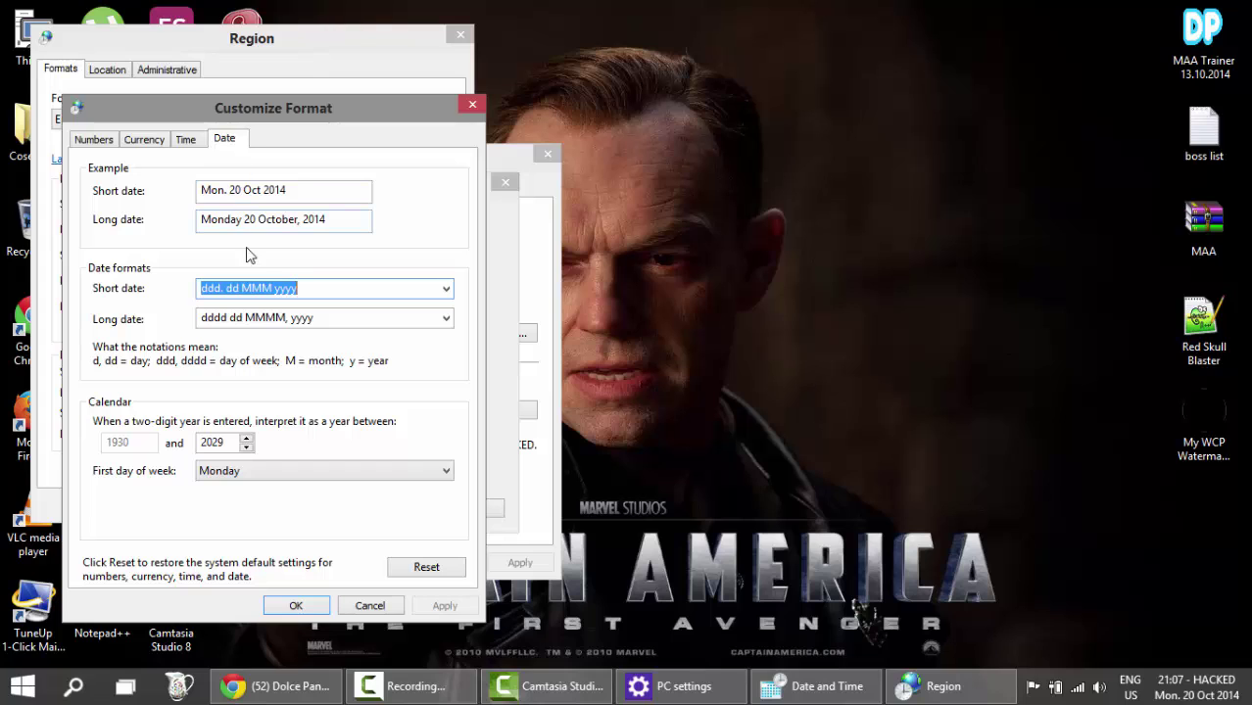
# Confirm and close the Customize Format, Region, and Date and Time dialogs.
pyautogui.click(309, 605)
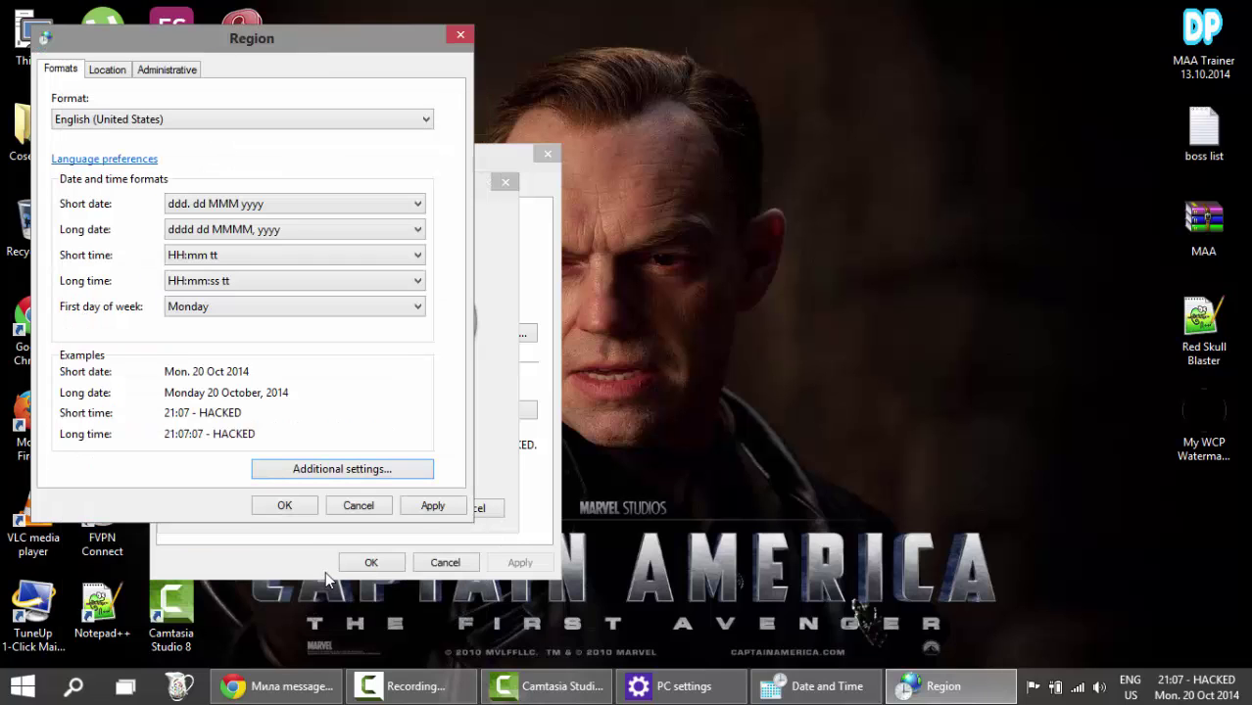
pyautogui.click(285, 505)
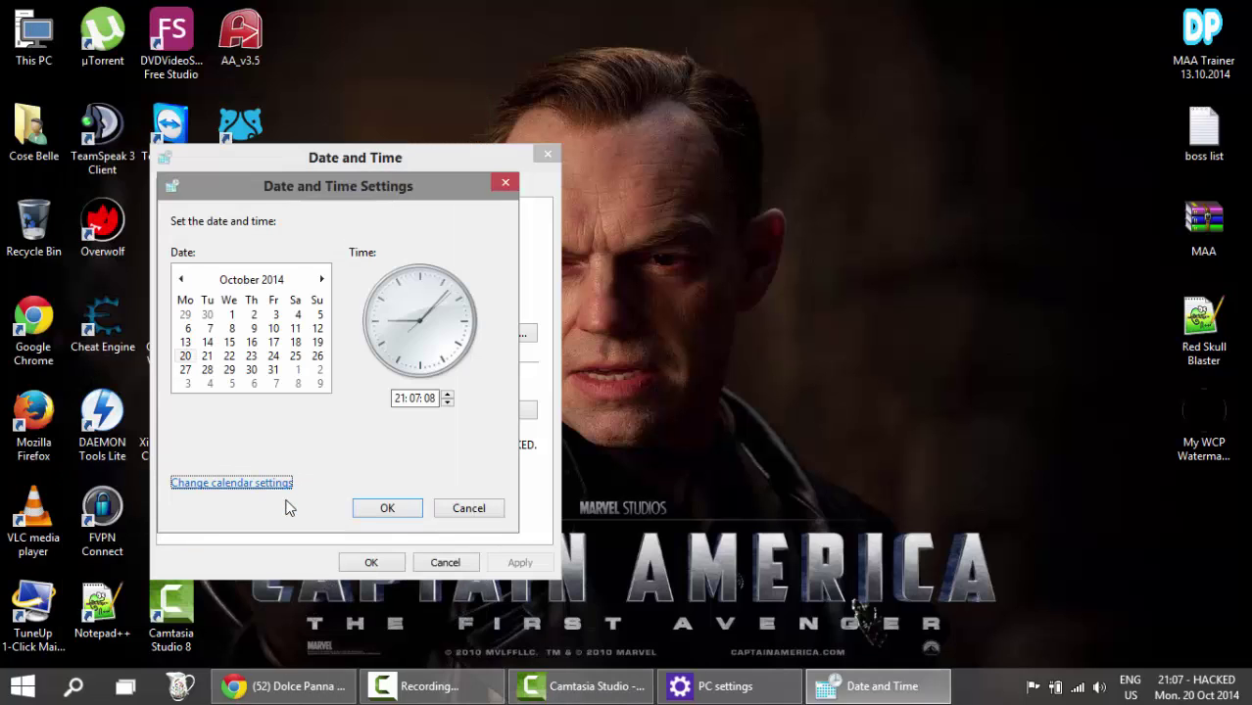
pyautogui.click(394, 506)
pyautogui.click(371, 562)
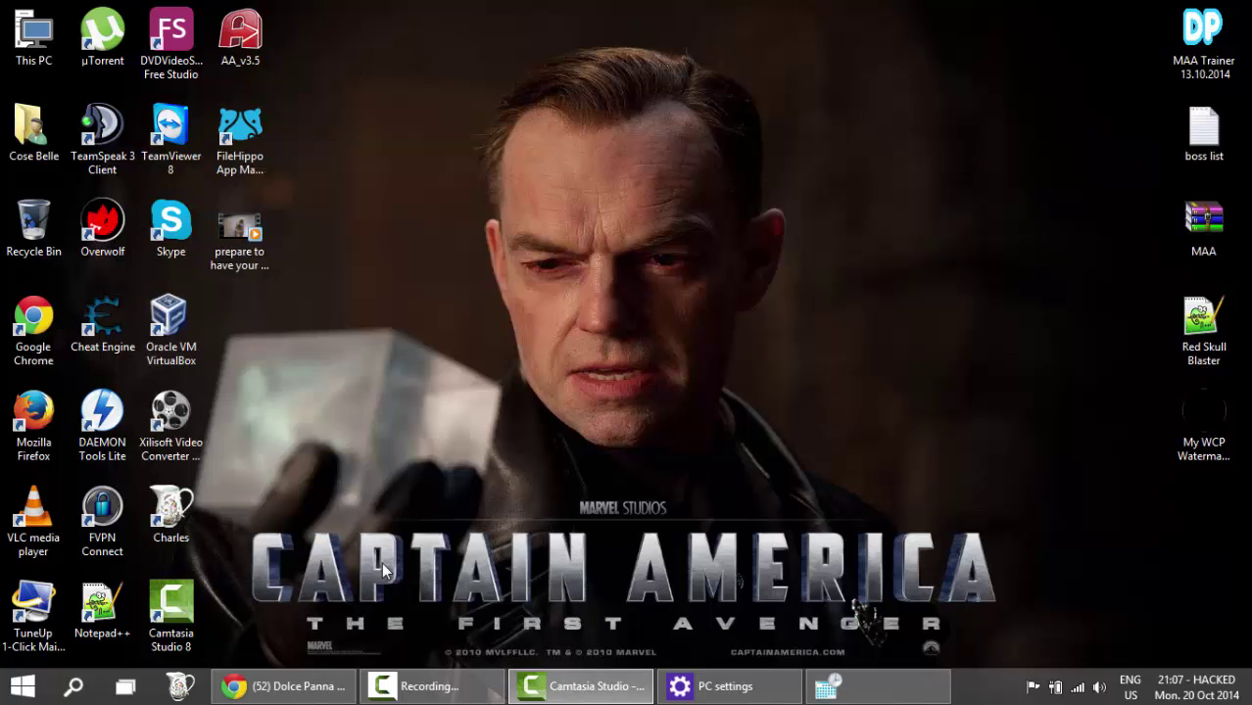
# Try to open the running PC settings app, and dismiss its message.
pyautogui.click(664, 696)
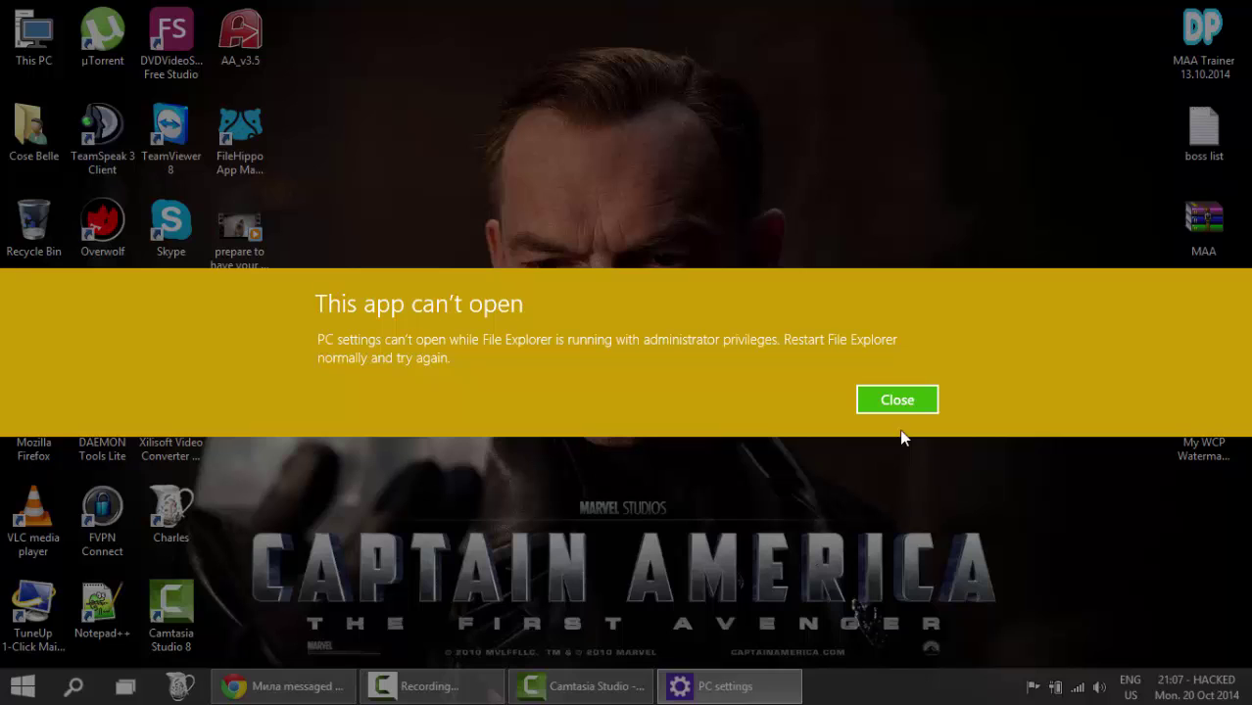
pyautogui.click(894, 400)
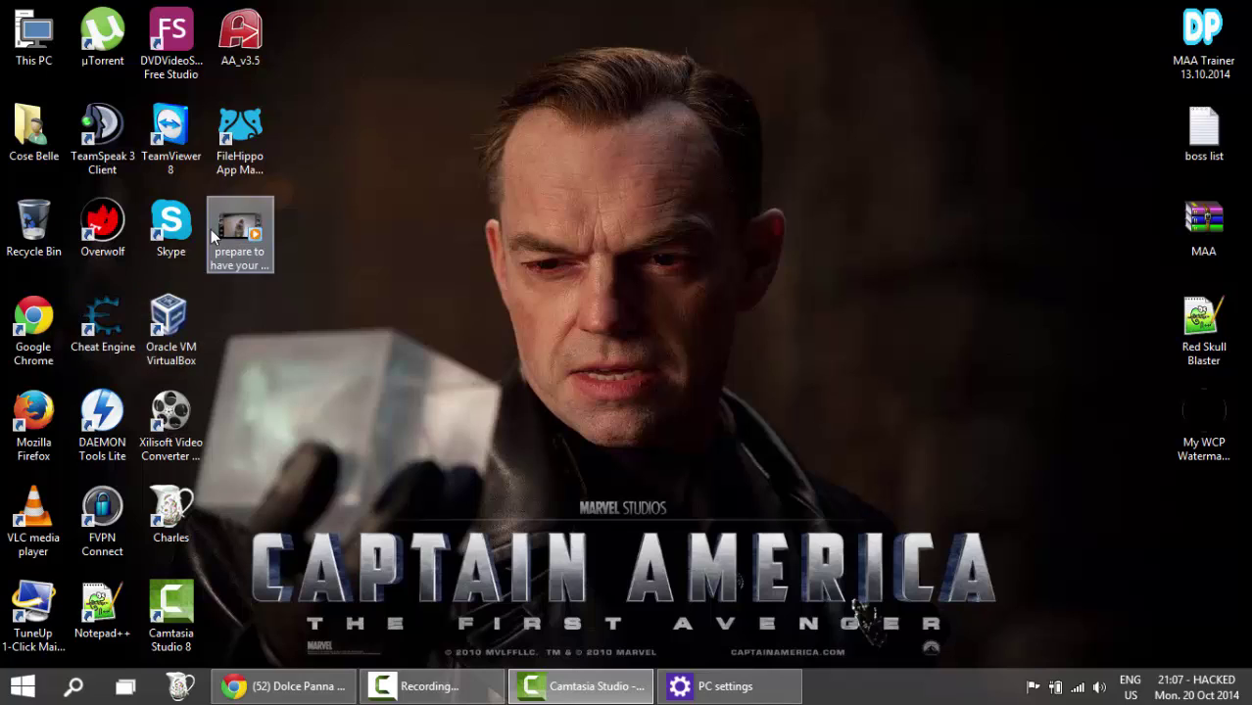
# Browse the list of all installed apps in the Start menu, and close the menu.
pyautogui.click(23, 684)
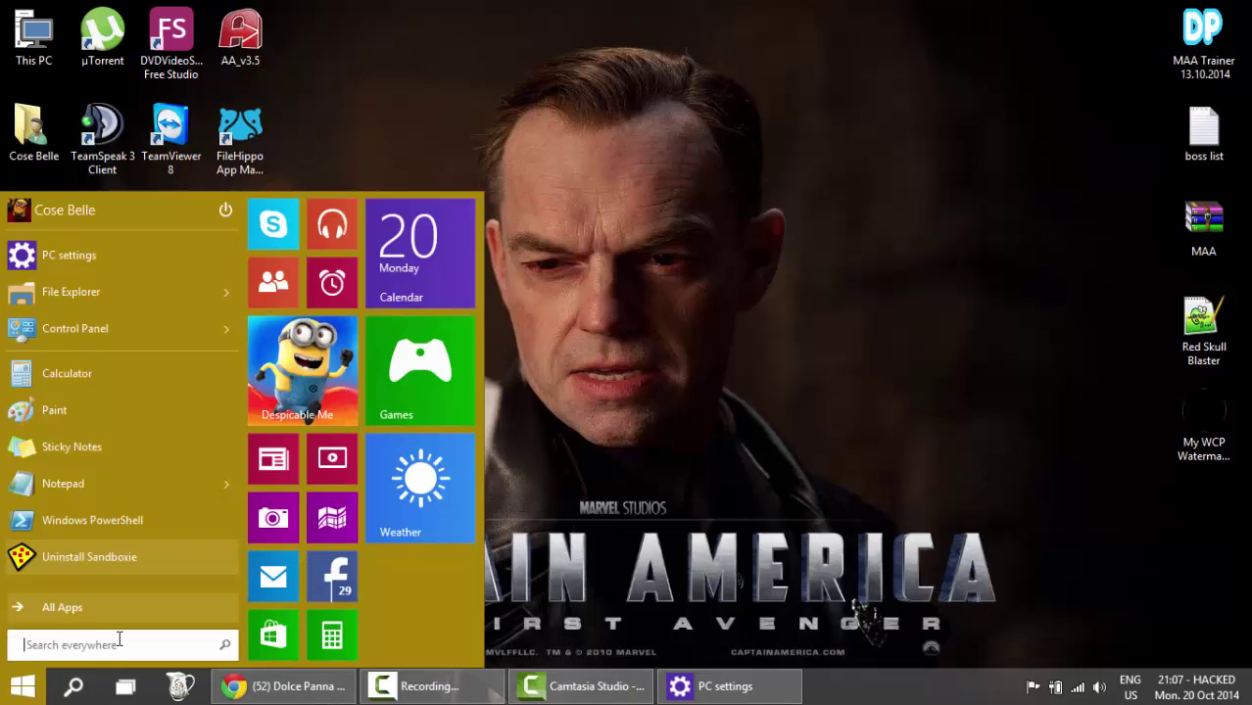
pyautogui.click(89, 601)
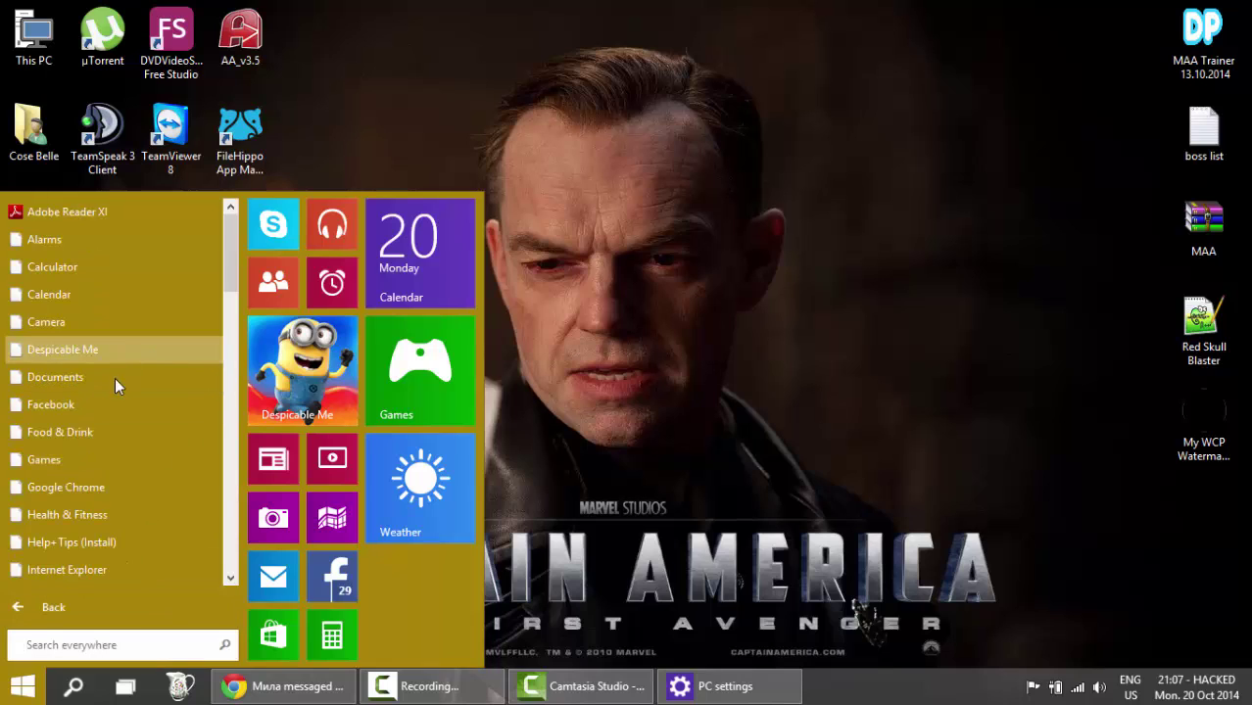
pyautogui.moveTo(233, 266); pyautogui.dragTo(232, 348)
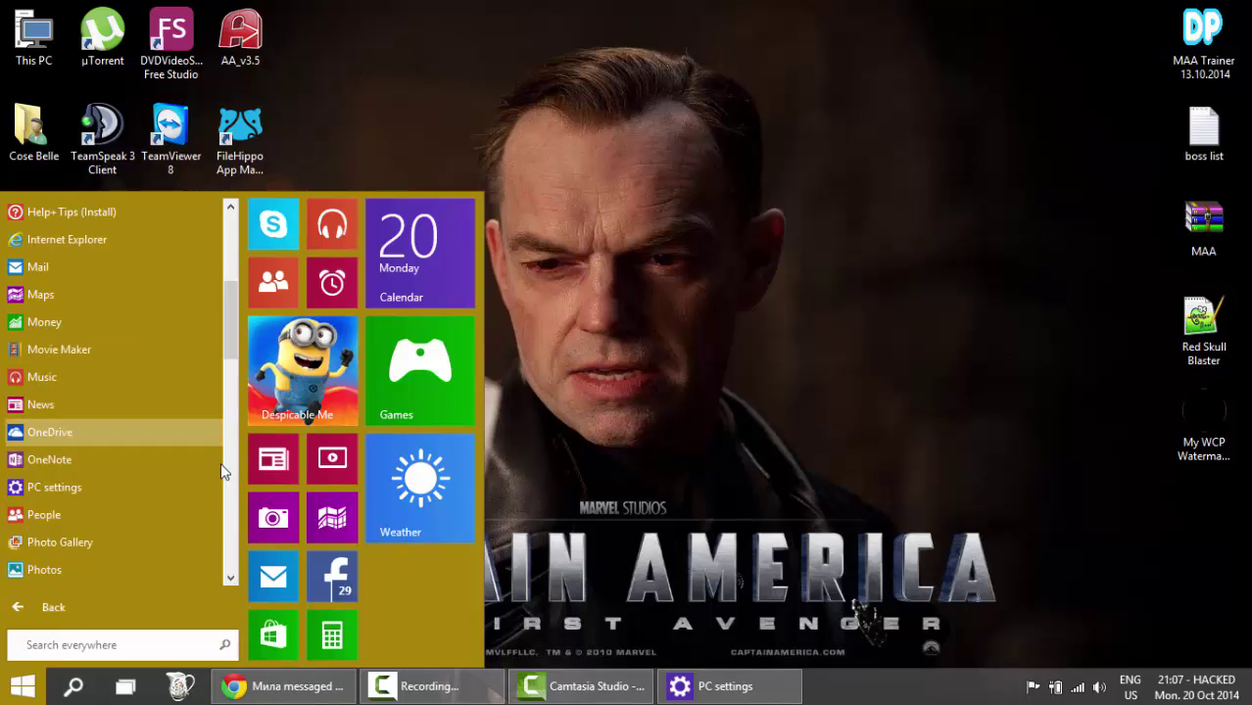
pyautogui.moveTo(229, 335); pyautogui.dragTo(233, 343)
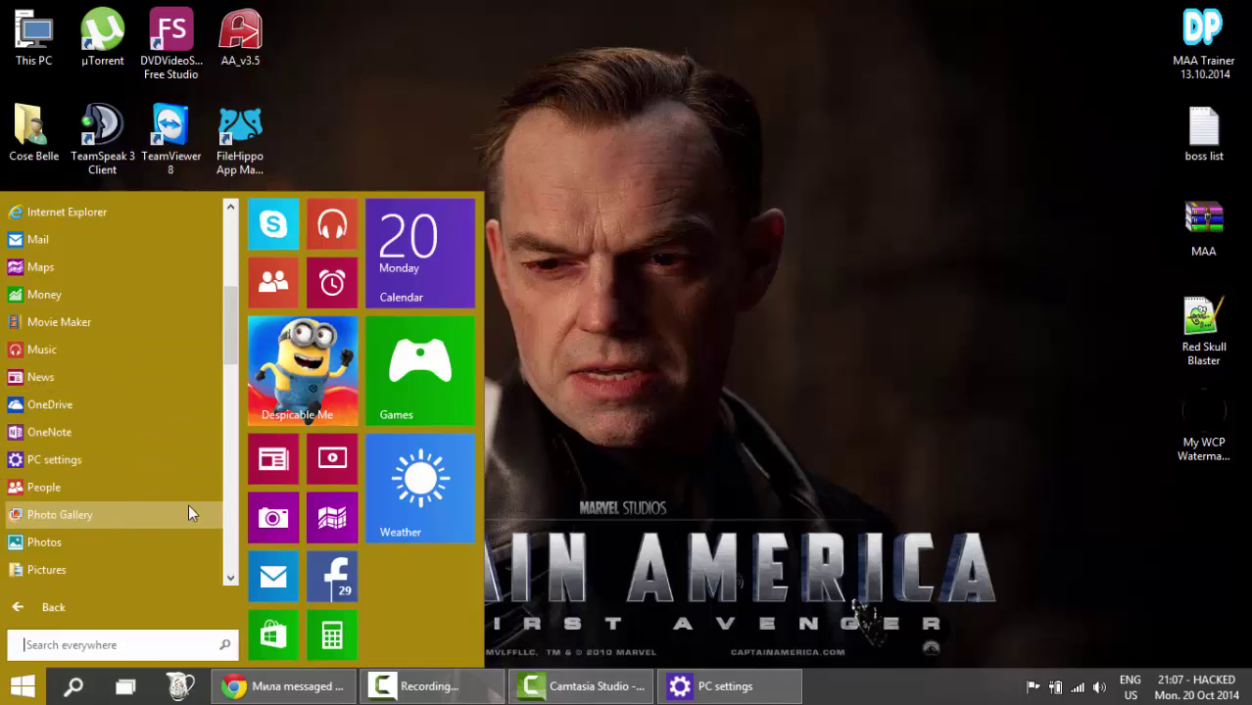
pyautogui.moveTo(238, 345); pyautogui.dragTo(235, 274)
pyautogui.click(411, 95)
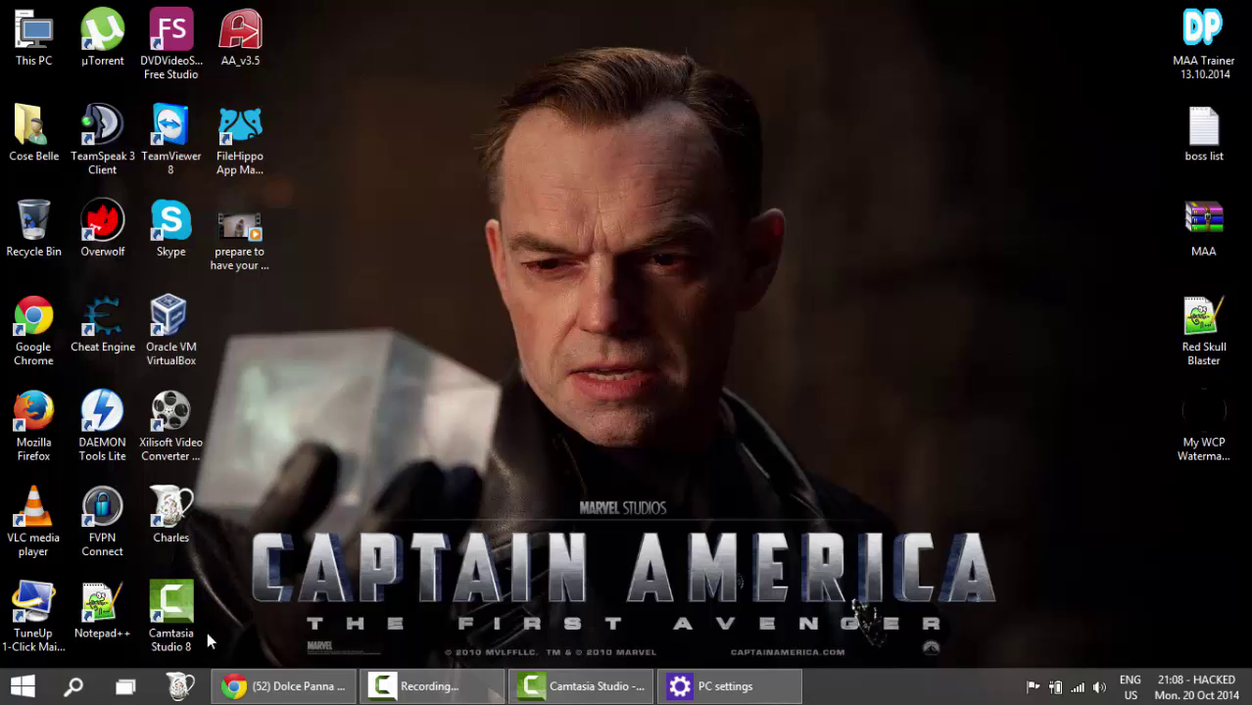
# Open Control Panel from the Start menu.
pyautogui.click(41, 693)
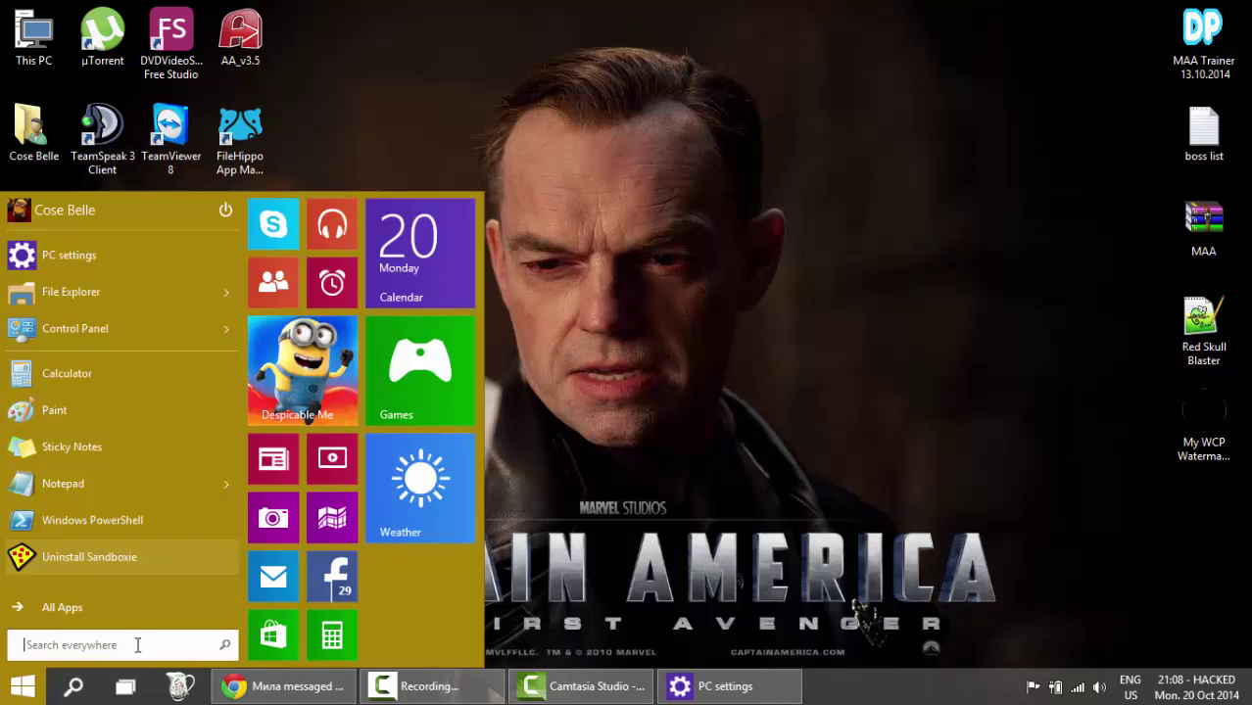
pyautogui.click(68, 332)
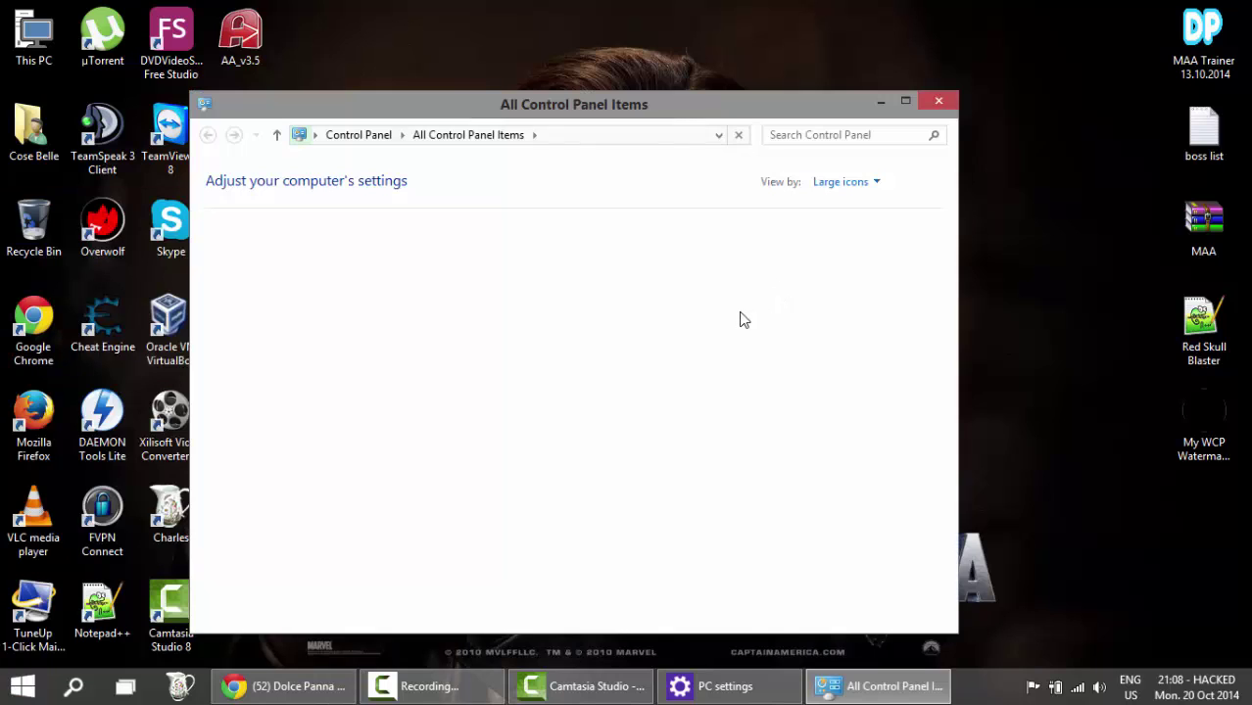
# Open Windows Update from the Control Panel items, check for updates, and minimize its window.
pyautogui.scroll(-5, 725, 323)
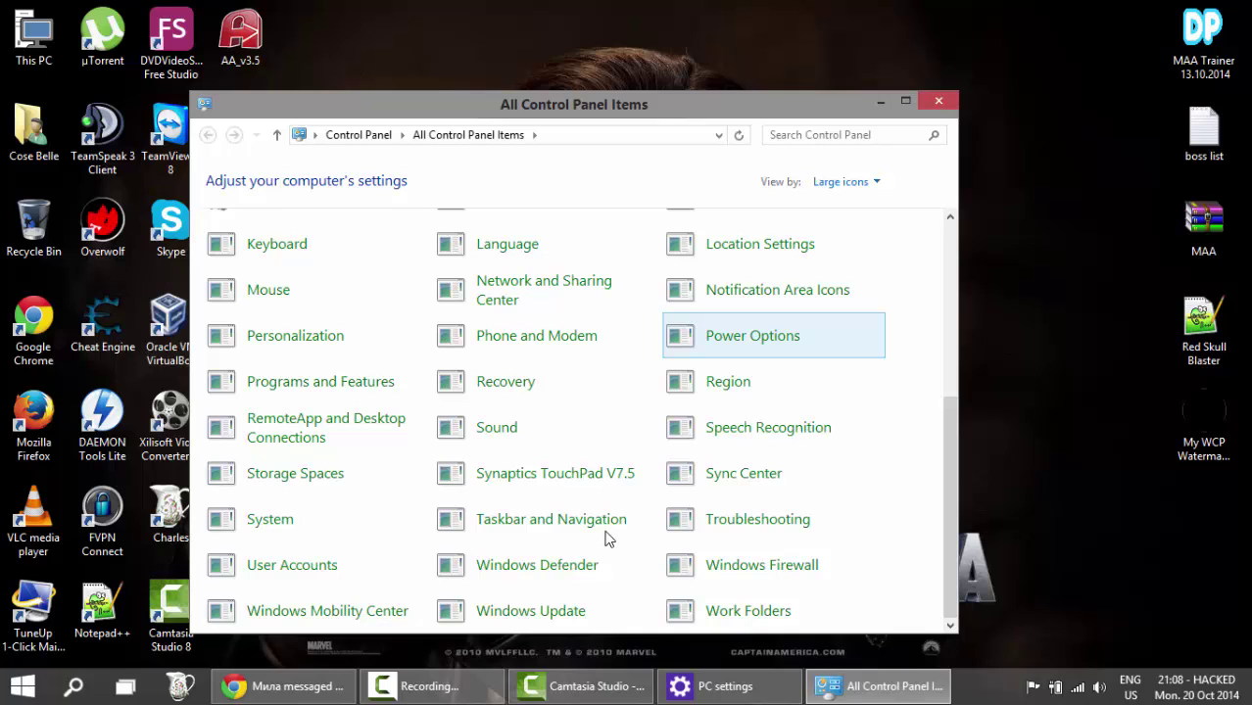
pyautogui.scroll(5, 529, 627)
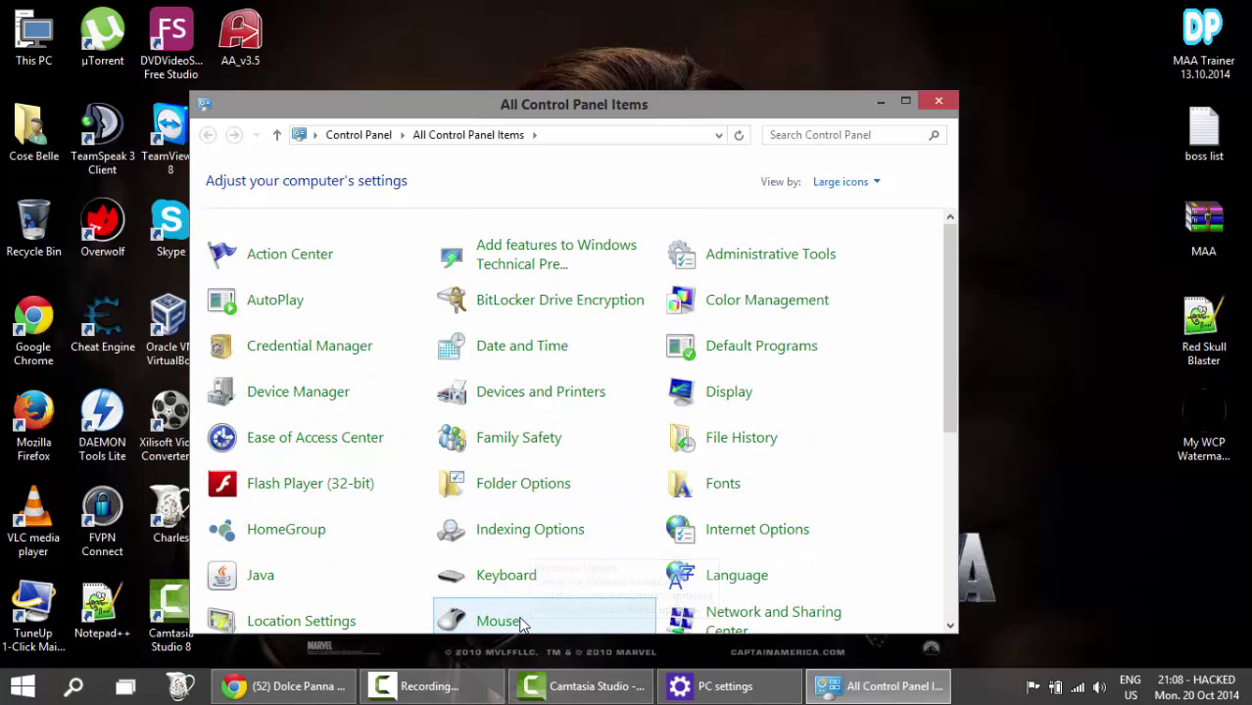
pyautogui.scroll(-3, 544, 566)
pyautogui.scroll(-2, 542, 539)
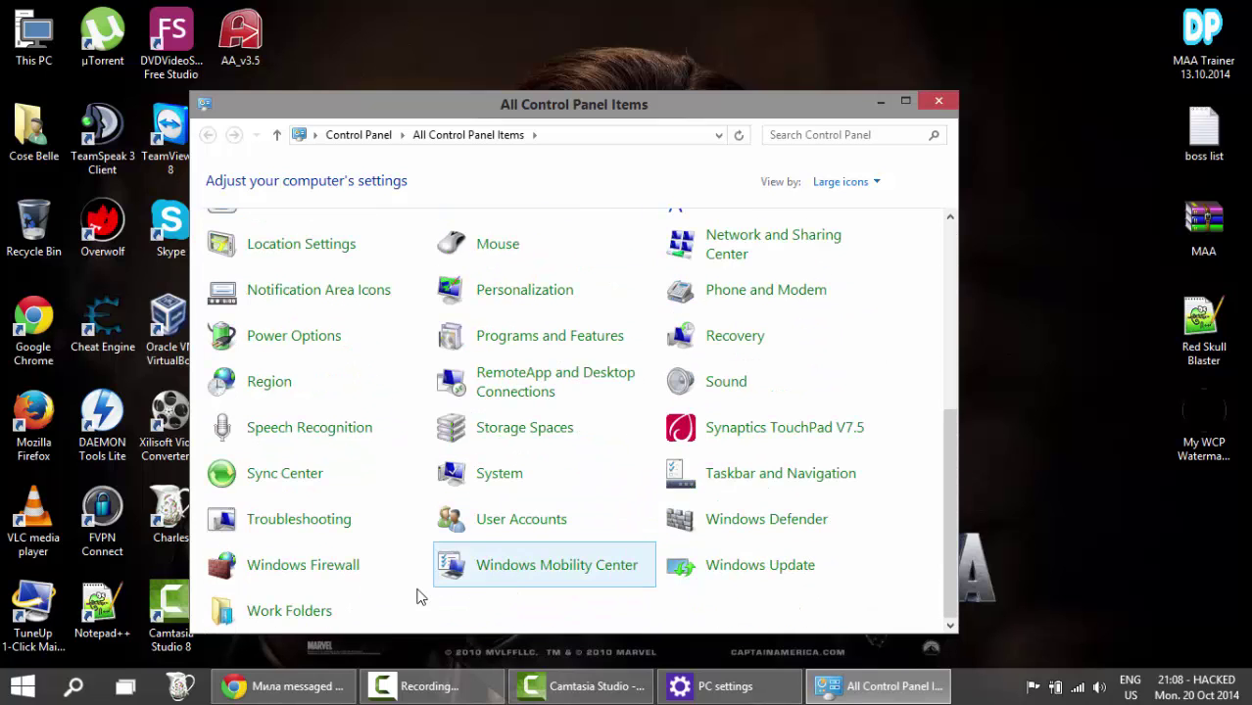
pyautogui.click(760, 567)
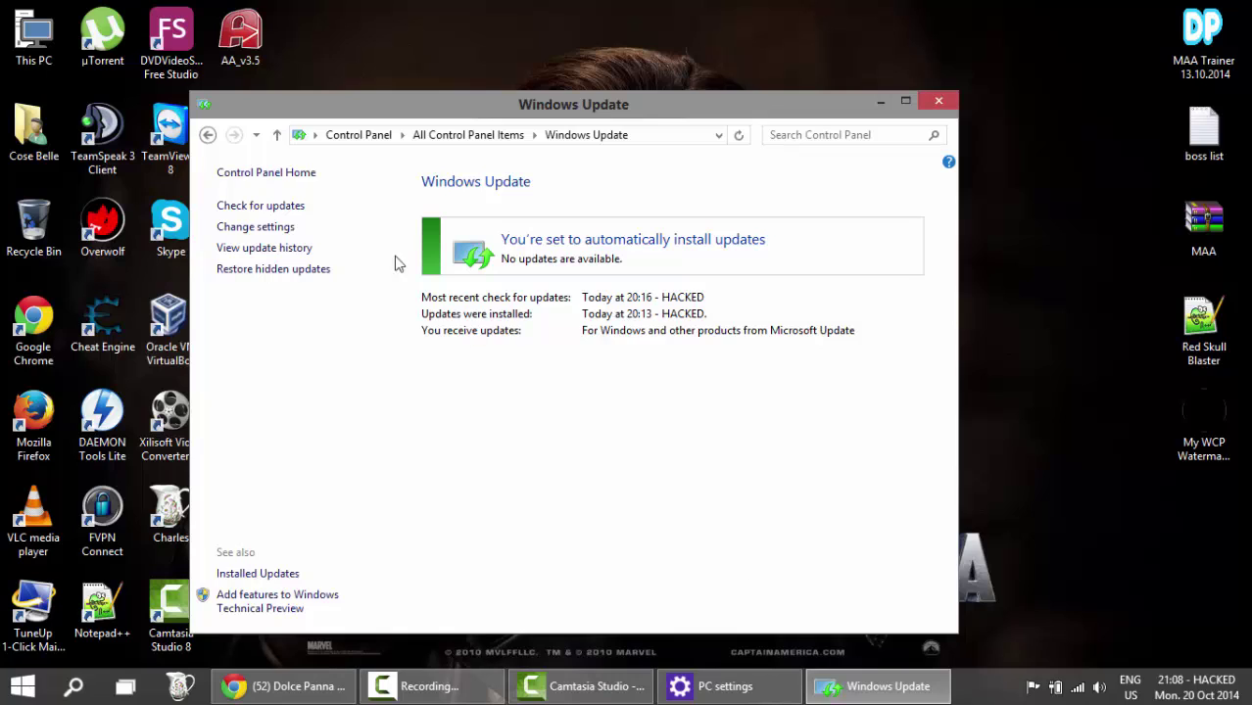
pyautogui.click(255, 207)
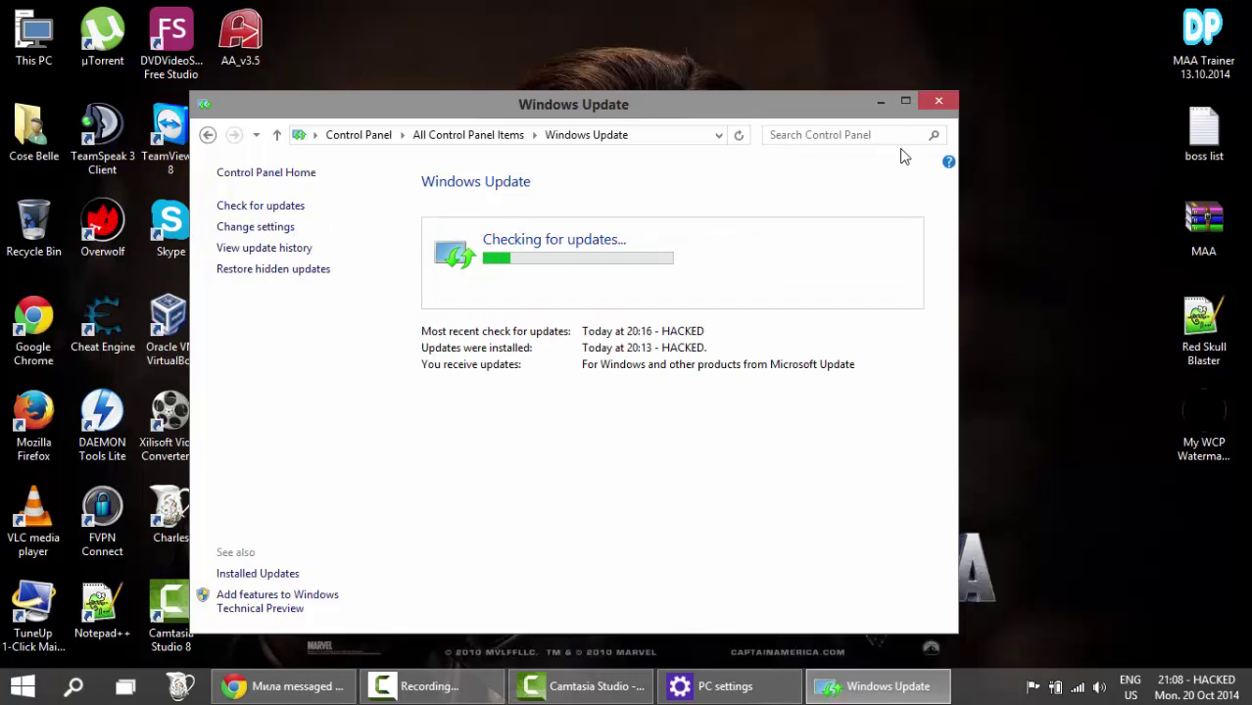
pyautogui.click(881, 101)
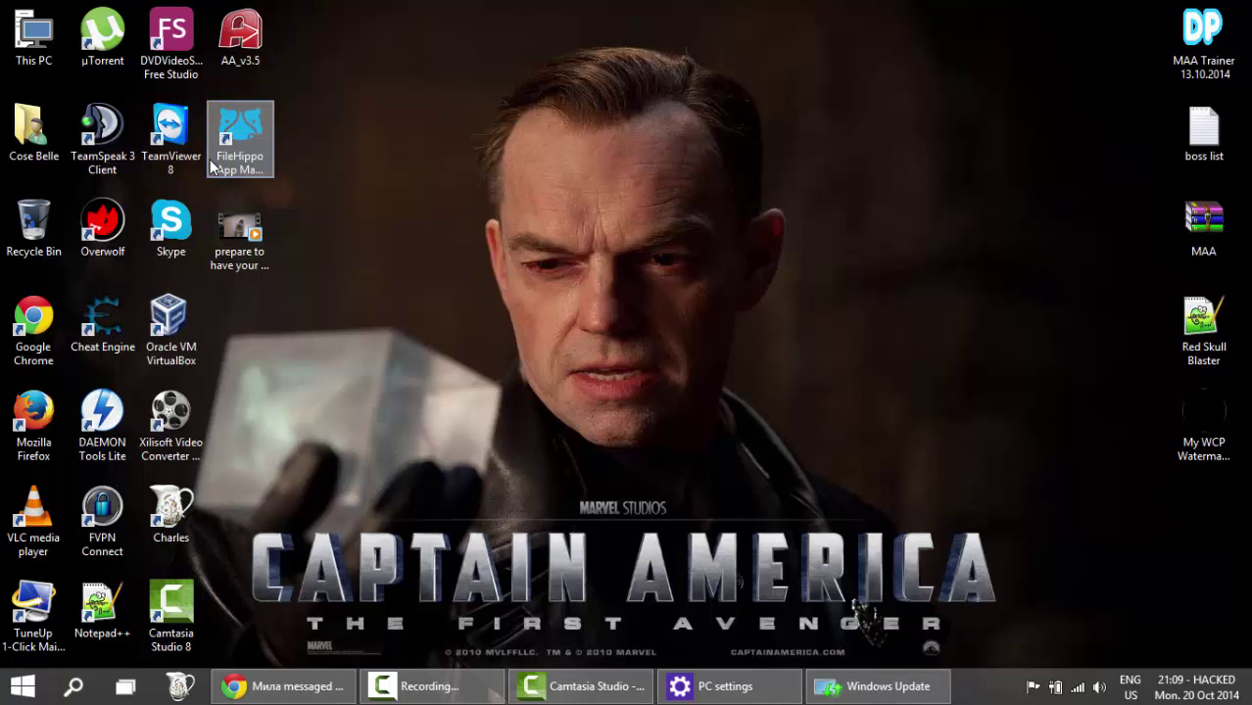
# Run FileHippo App Manager to scan the installed programs, and view the detected updates in the browser.
pyautogui.click(240, 137)
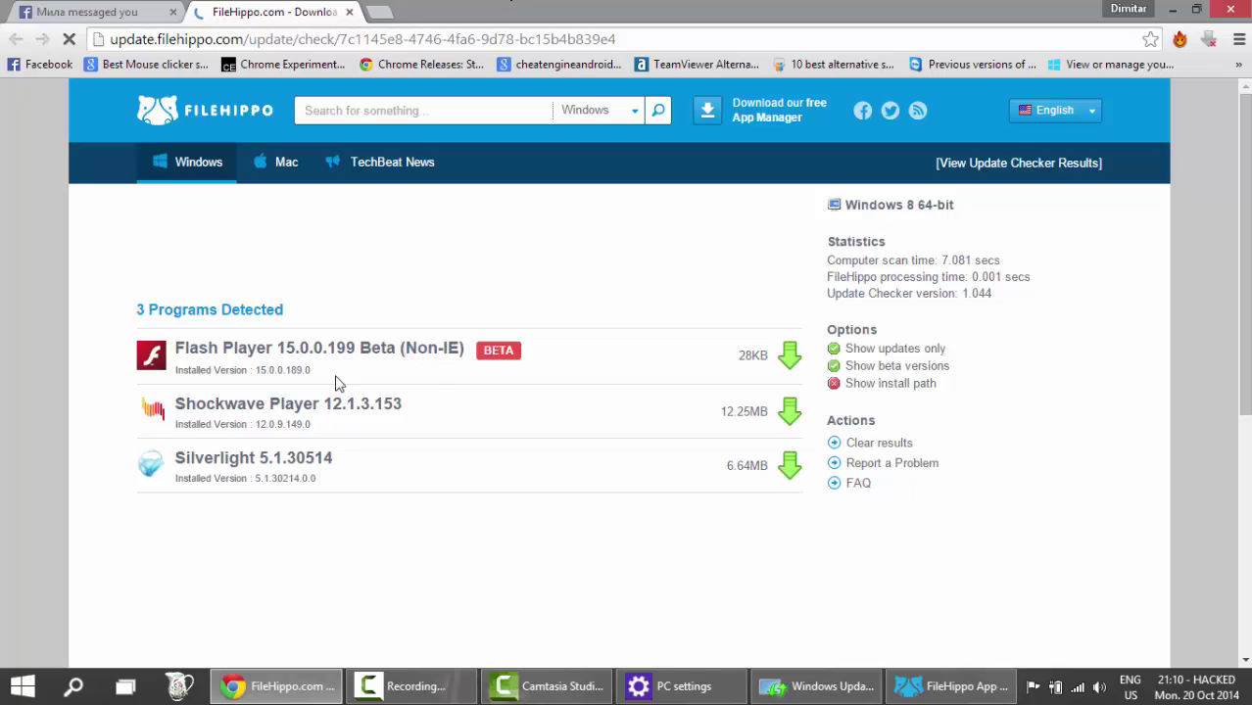
pyautogui.click(477, 372)
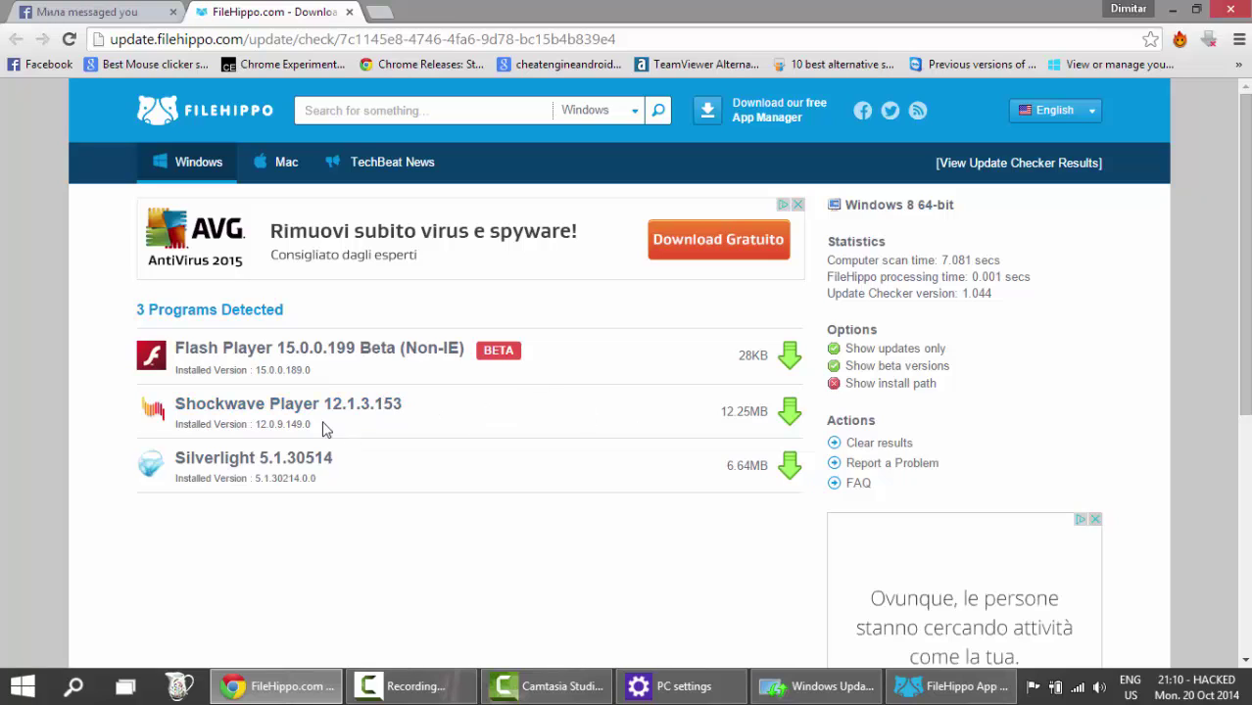
# Start the Shockwave Player 12.1.3.153 download from the FileHippo results, and minimize the browser to return to the desktop.
pyautogui.click(790, 416)
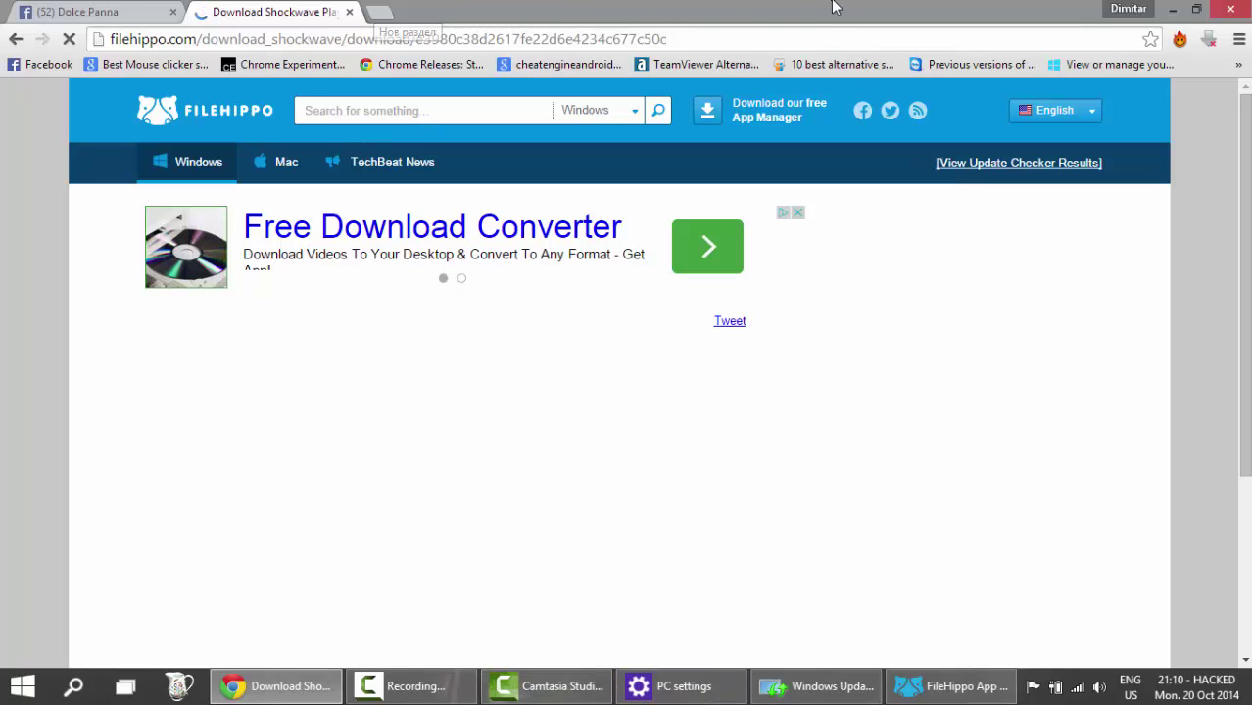
pyautogui.click(1173, 10)
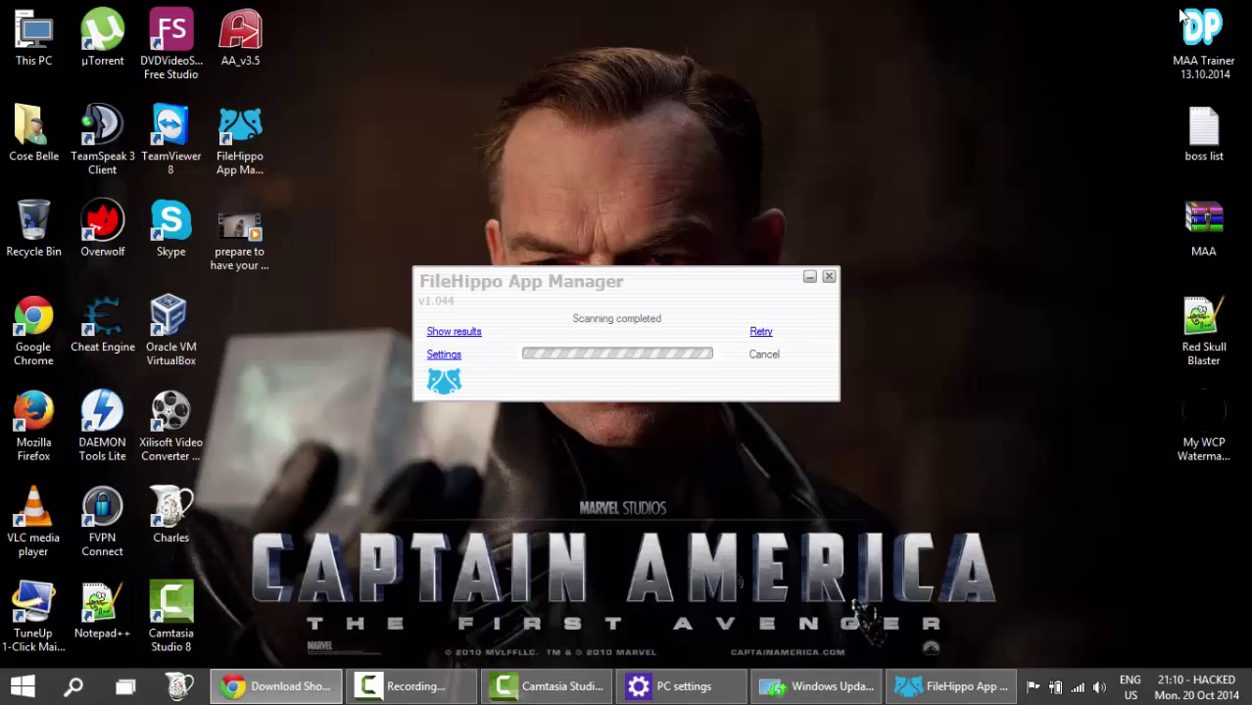
pyautogui.click(279, 161)
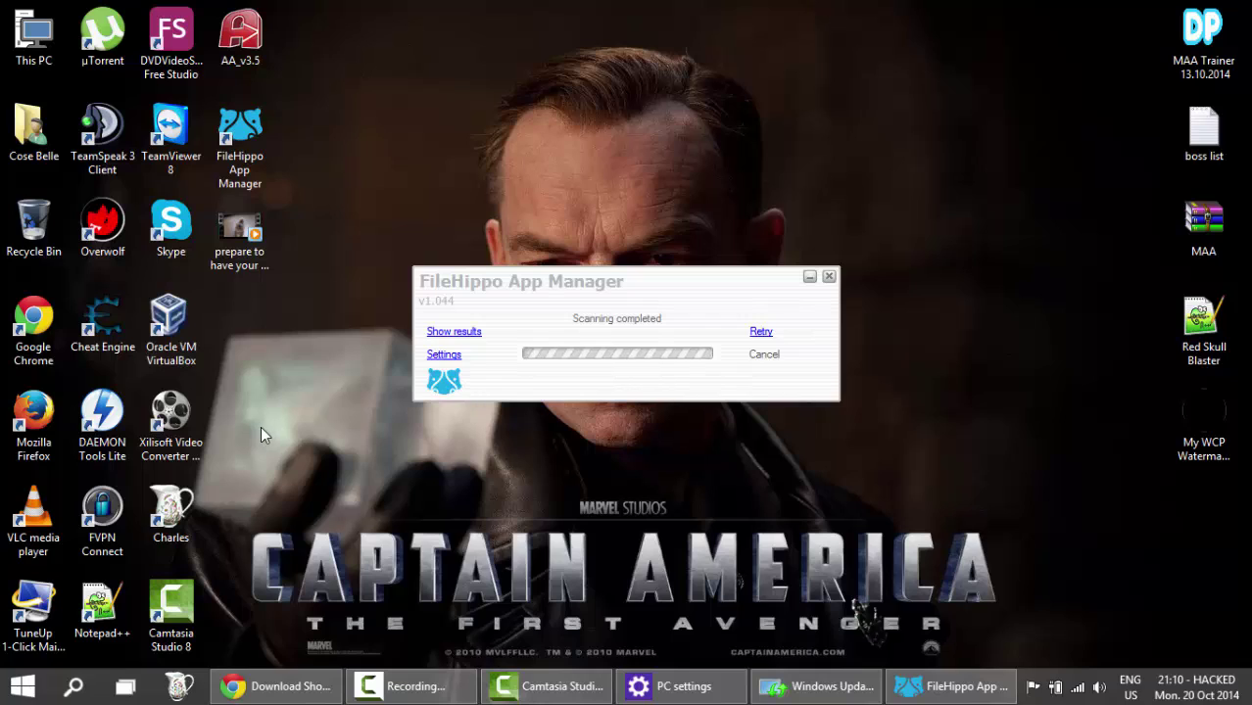